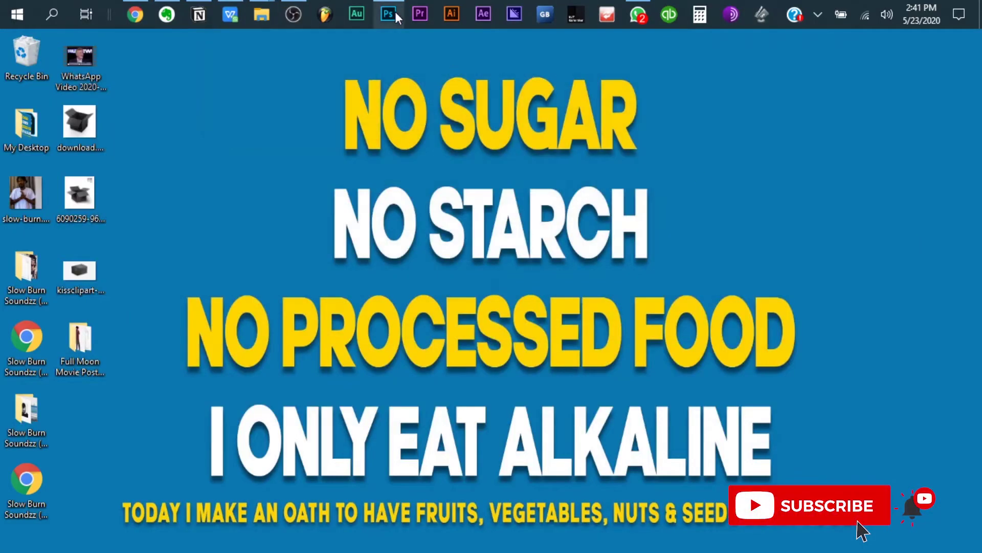
Drag the galaxy, clouds, moon, sky, field and puppy images onto the poster canvas
{"action": "left_click", "coordinate": [395, 11]}
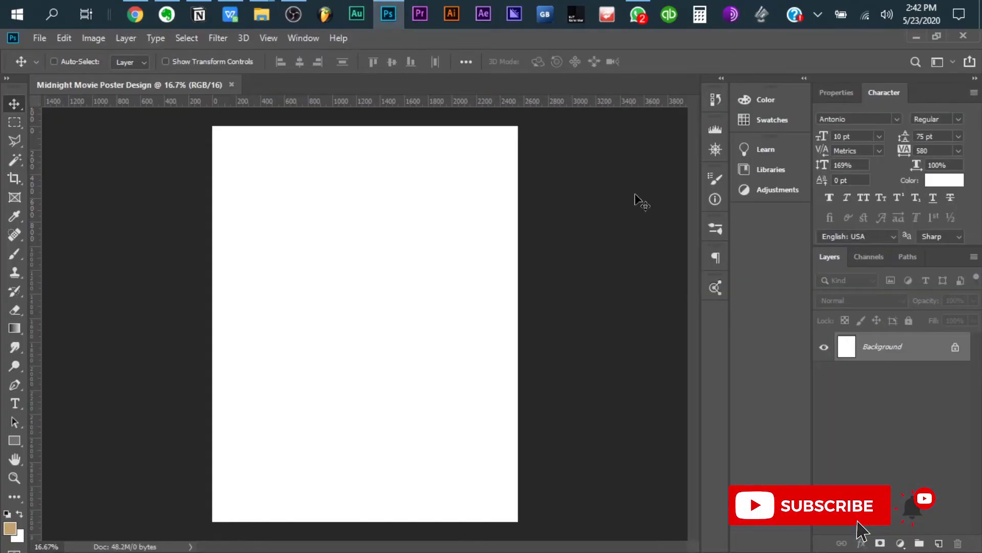
{"action": "left_click", "coordinate": [261, 15]}
{"action": "left_click", "coordinate": [302, 82]}
{"action": "left_click_drag", "start_coordinate": [873, 296], "coordinate": [422, 313]}
{"action": "left_click", "coordinate": [452, 241]}
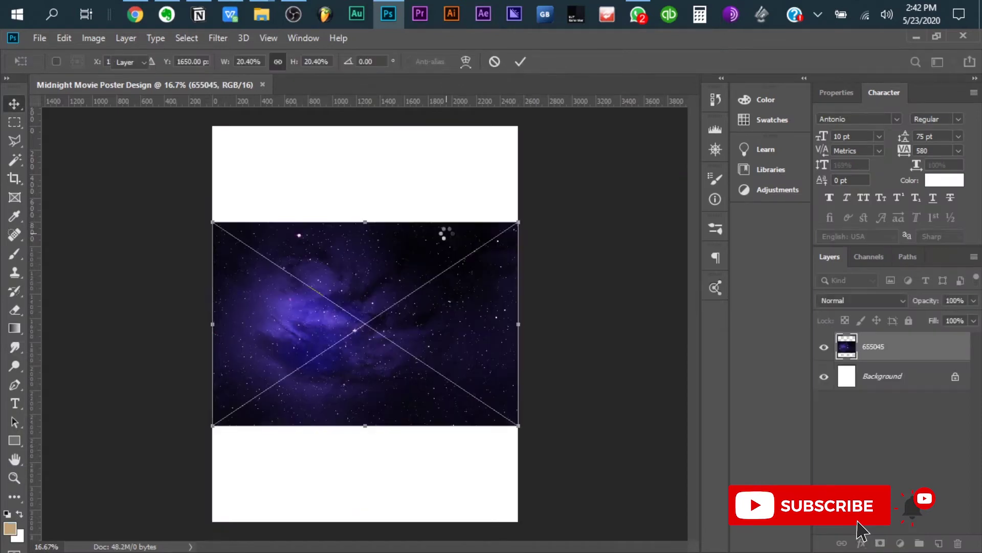
Commit each placed image, then hide every layer except the white Background
{"action": "key", "text": "Return"}
{"action": "key", "text": "Return"}
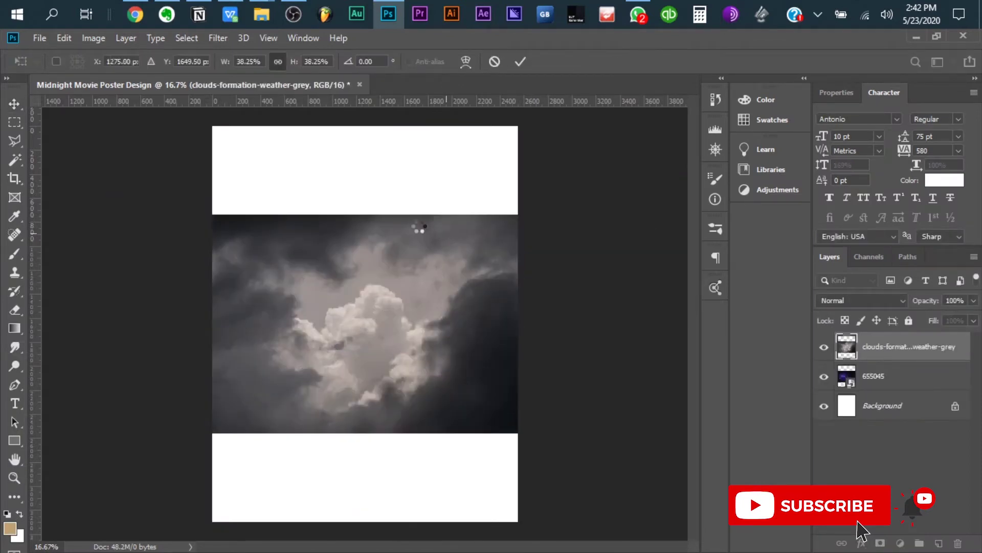
{"action": "key", "text": "Return"}
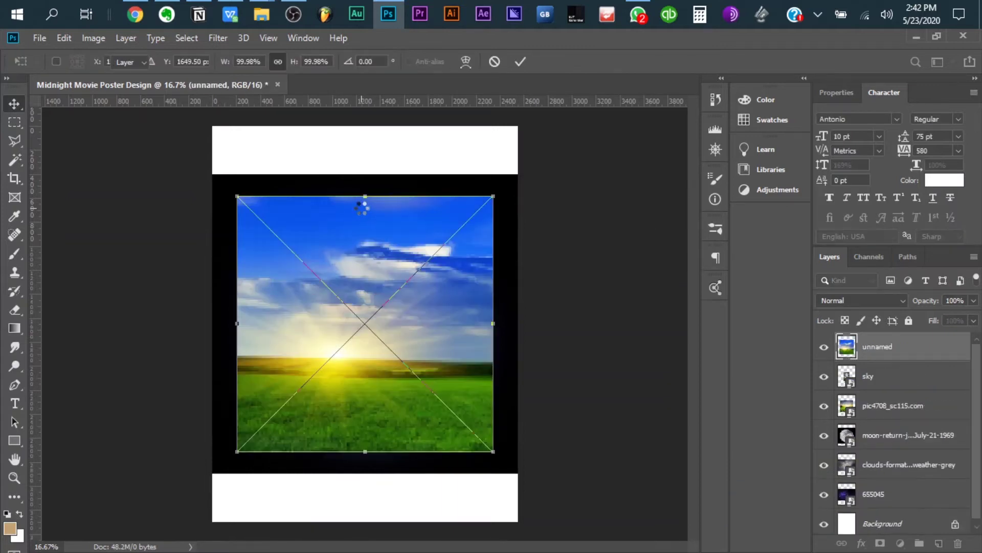
{"action": "key", "text": "Return"}
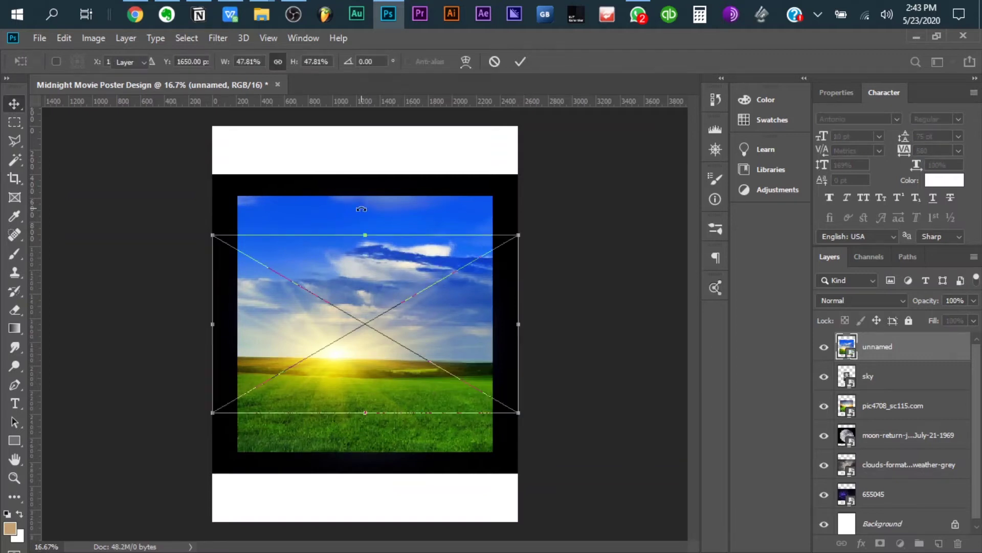
{"action": "key", "text": "Return"}
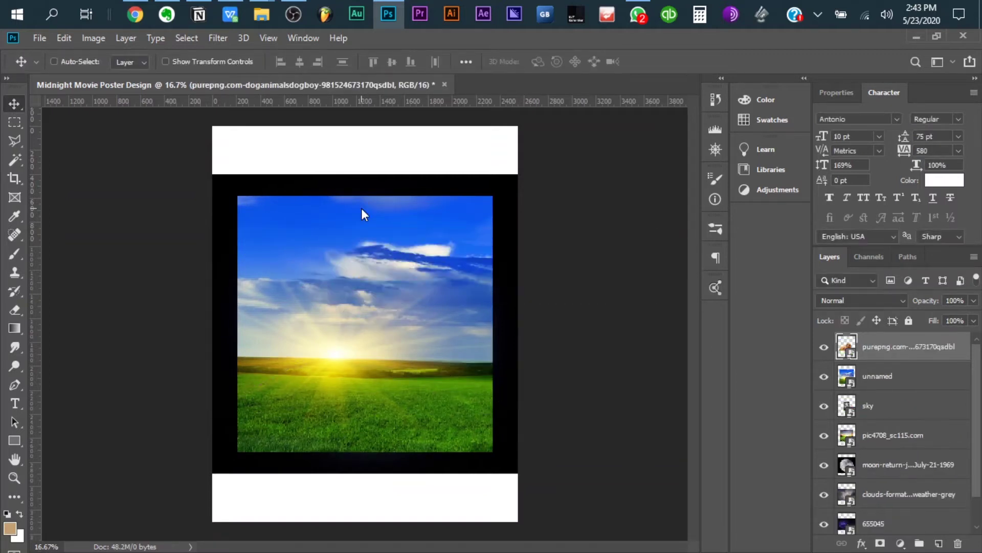
{"action": "scroll", "coordinate": [869, 435], "scroll_direction": "down", "scroll_amount": 2}
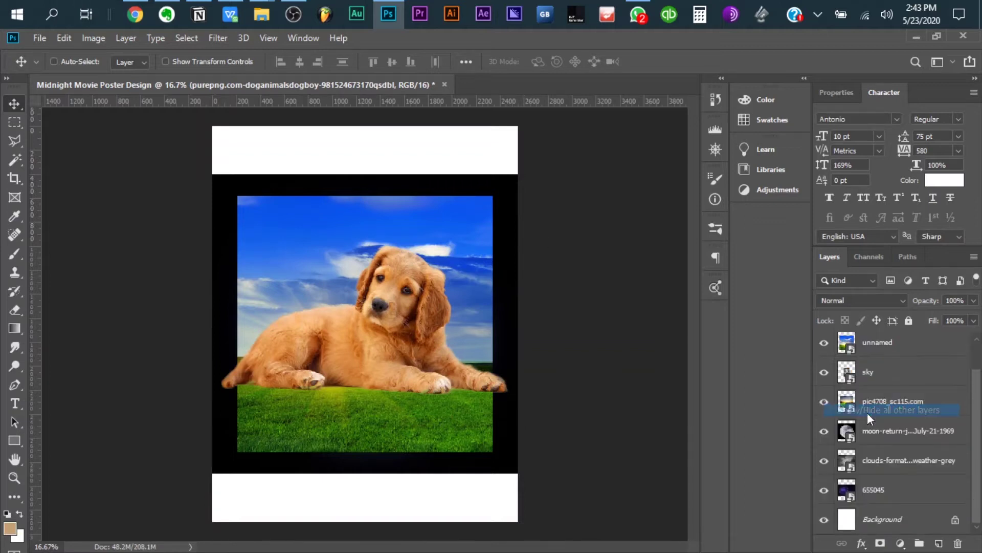
{"action": "left_click", "coordinate": [823, 520], "text": "alt"}
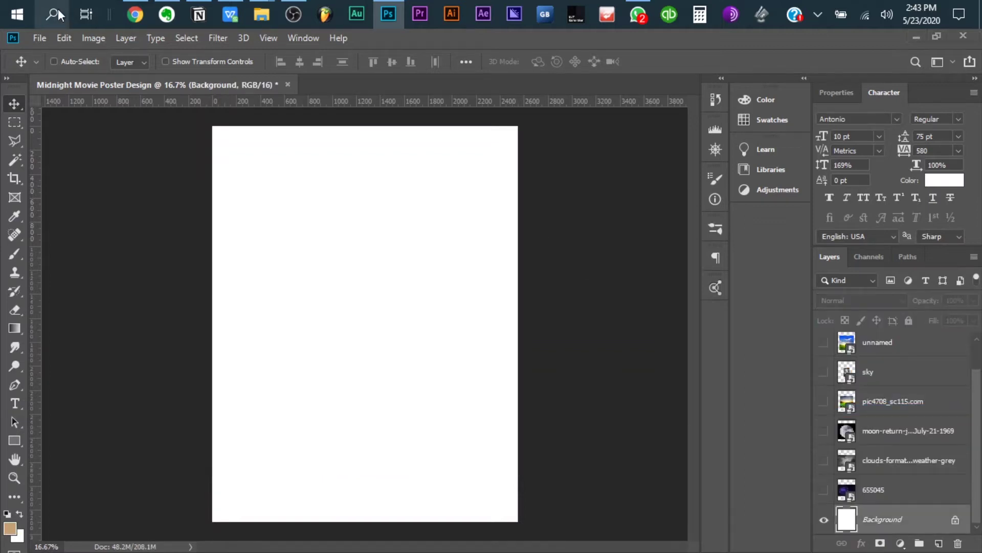
Launch Paint and open the man-from-behind PNG in it
{"action": "left_click", "coordinate": [51, 13]}
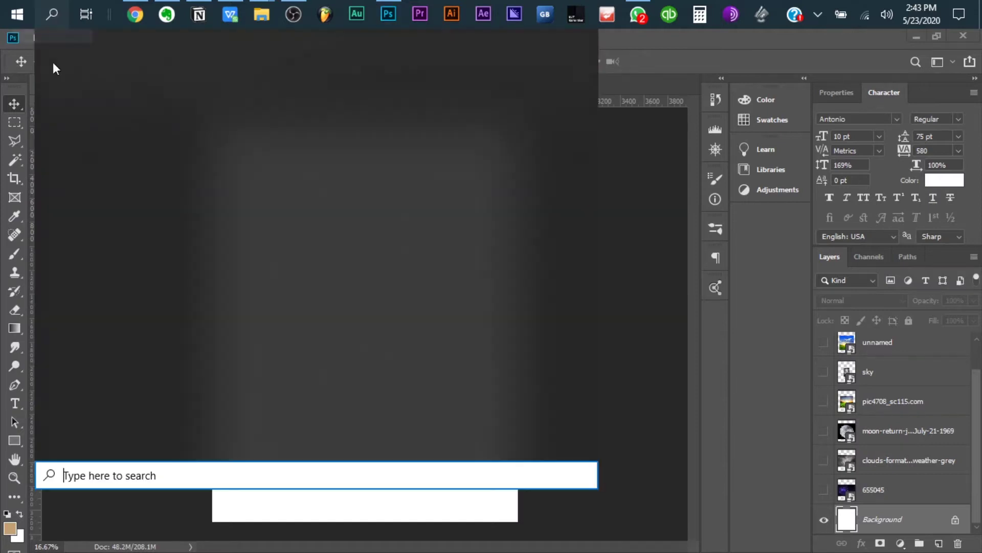
{"action": "type", "text": "pain"}
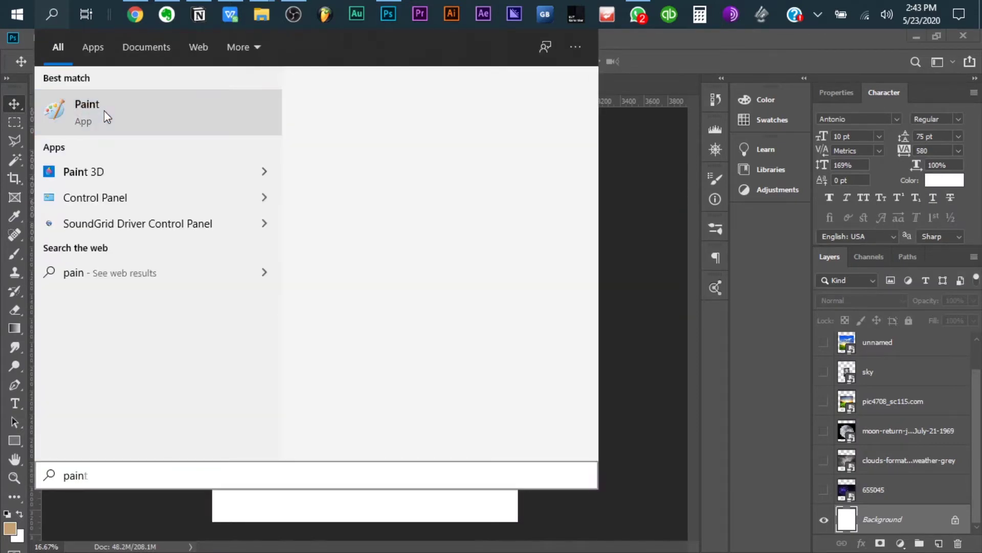
{"action": "left_click", "coordinate": [261, 16]}
{"action": "left_click", "coordinate": [304, 102]}
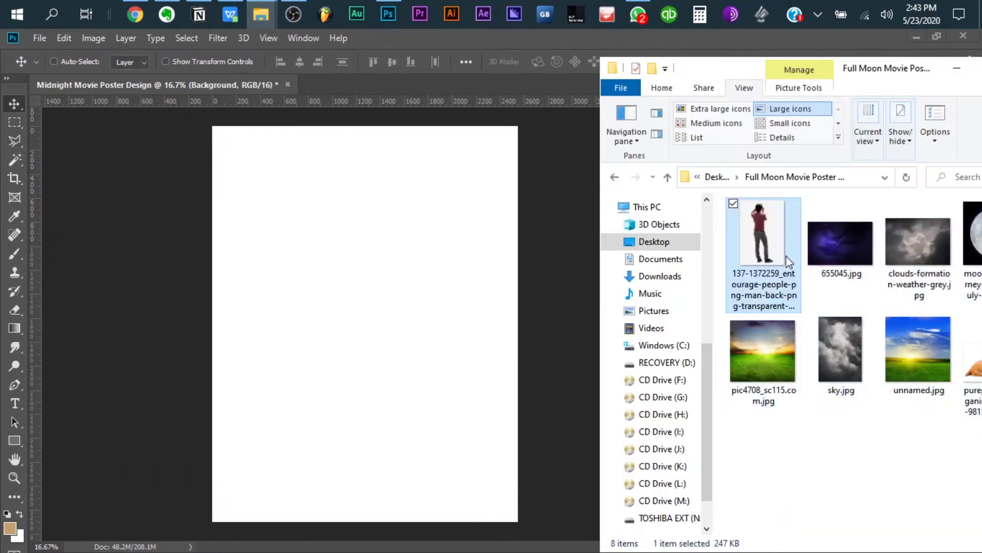
{"action": "left_click", "coordinate": [775, 244]}
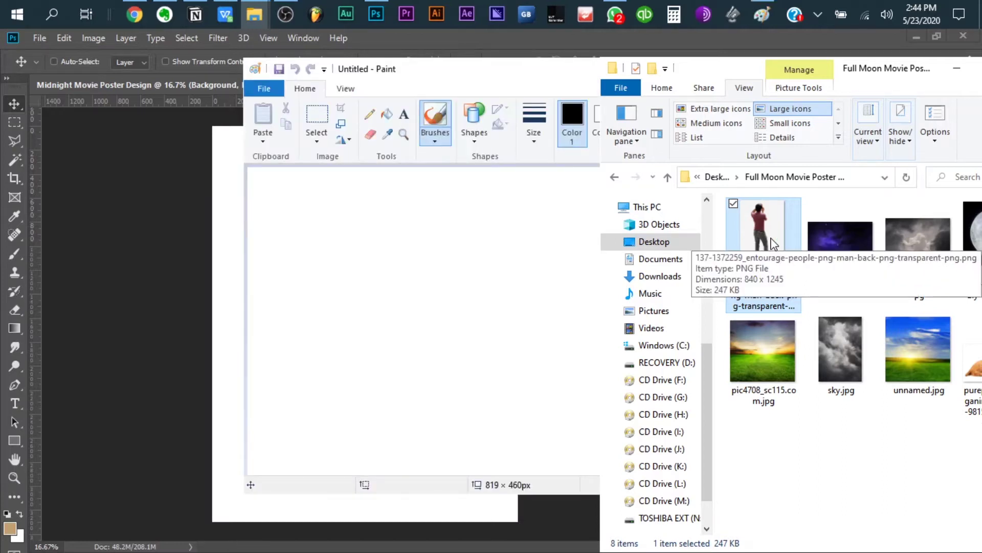
{"action": "left_click_drag", "start_coordinate": [774, 244], "coordinate": [459, 313]}
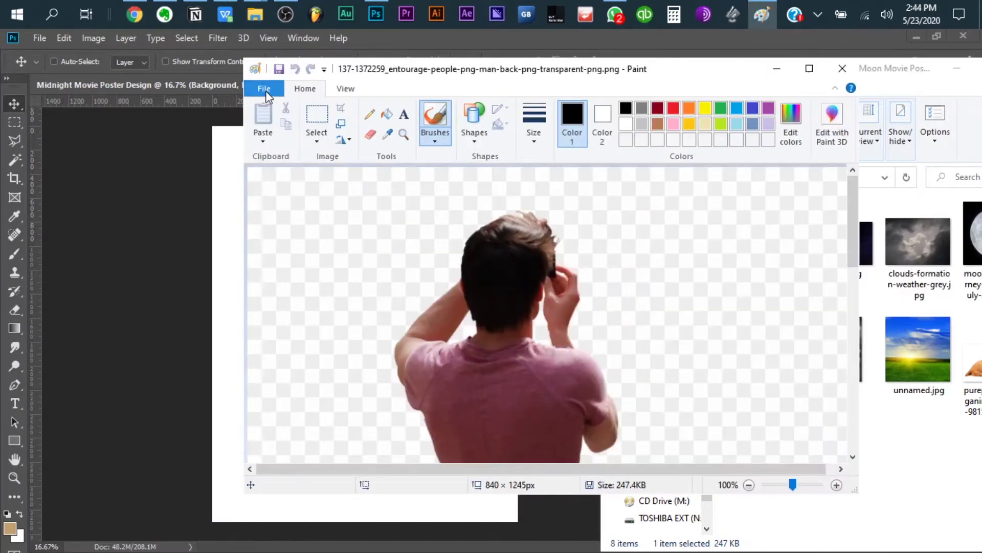
Save the man image as a JPEG in the Full Moon Movie Poster Design folder
{"action": "left_click", "coordinate": [266, 94]}
{"action": "left_click", "coordinate": [307, 213]}
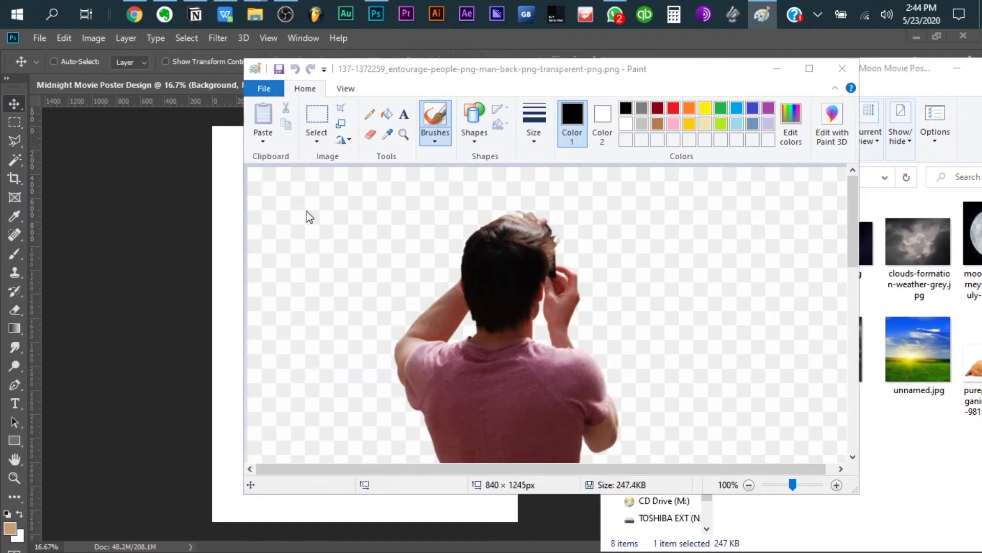
{"action": "scroll", "coordinate": [307, 215], "scroll_direction": "up", "scroll_amount": 5}
{"action": "left_click", "coordinate": [303, 181]}
{"action": "left_click", "coordinate": [421, 196]}
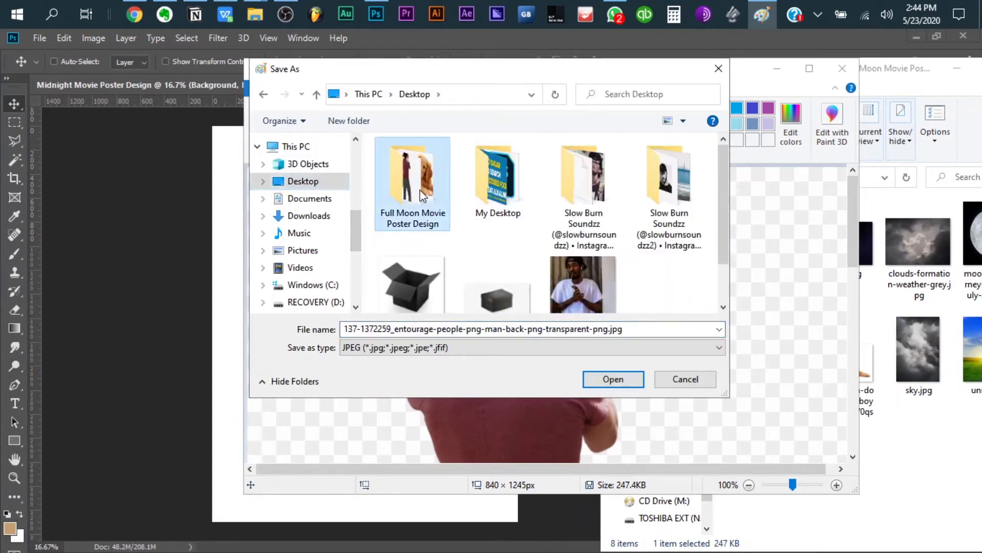
{"action": "double_click", "coordinate": [422, 196]}
{"action": "scroll", "coordinate": [547, 225], "scroll_direction": "down", "scroll_amount": 1}
{"action": "left_click", "coordinate": [625, 379]}
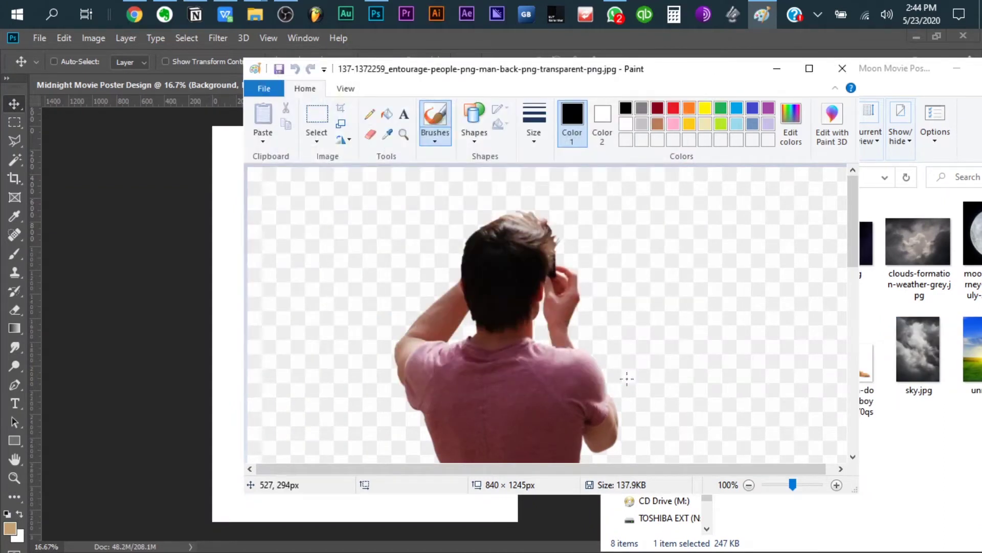
{"action": "left_click", "coordinate": [919, 440]}
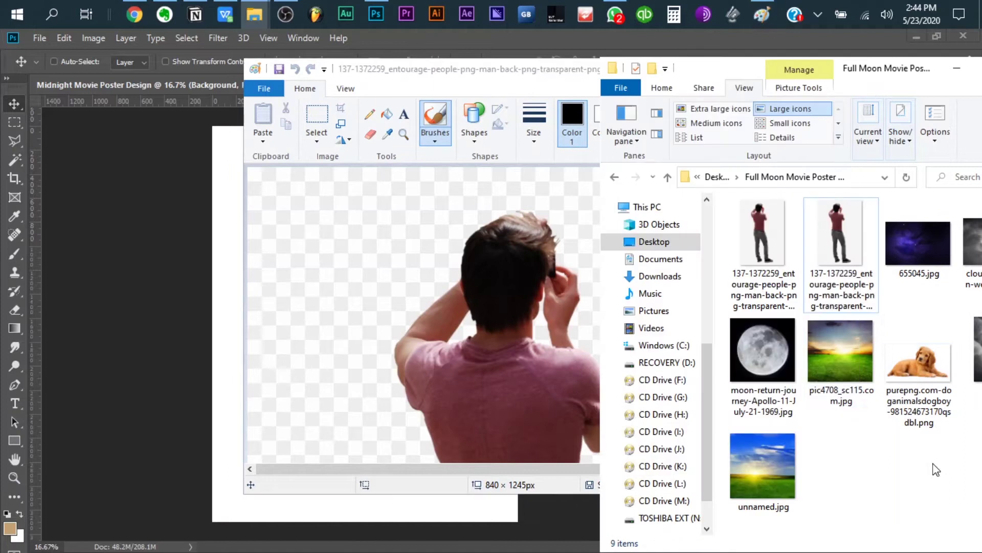
Re-save the image as Male.jpg, close Paint and delete the two original man files
{"action": "left_click", "coordinate": [258, 101]}
{"action": "left_click", "coordinate": [314, 179]}
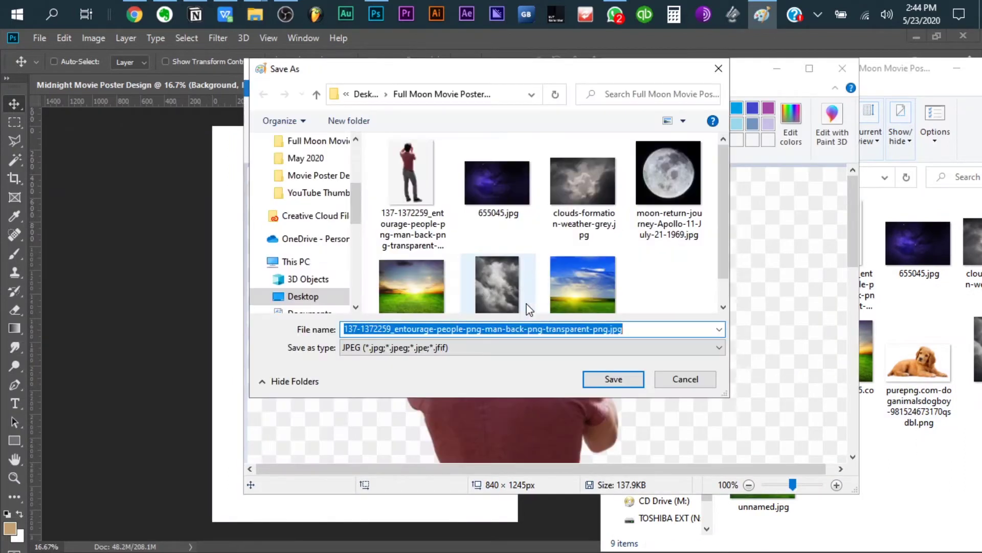
{"action": "type", "text": "Male"}
{"action": "key", "text": "Return"}
{"action": "left_click", "coordinate": [842, 68]}
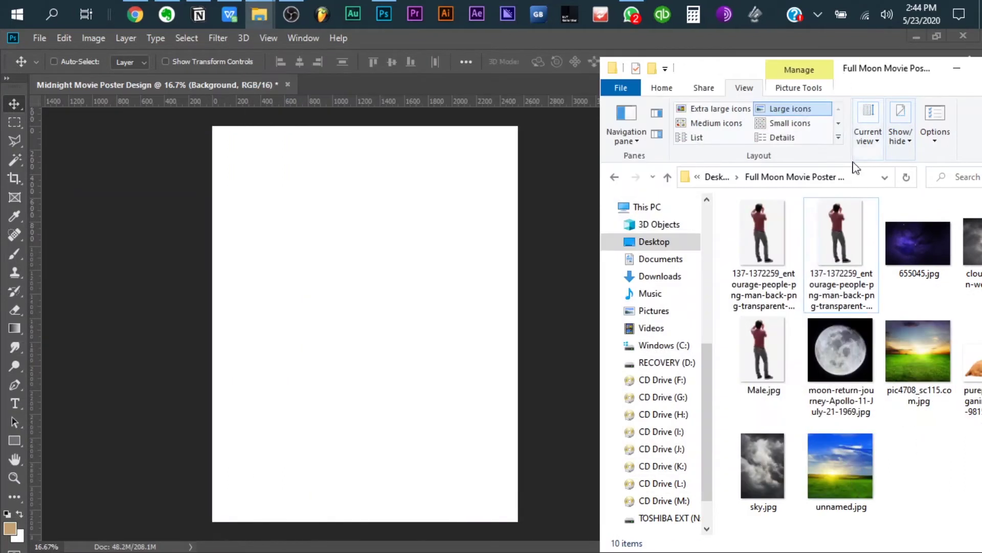
{"action": "left_click", "coordinate": [759, 234], "text": "shift"}
{"action": "key", "text": "Delete"}
Place the Male image onto the poster and make its layer visible
{"action": "left_click", "coordinate": [352, 311]}
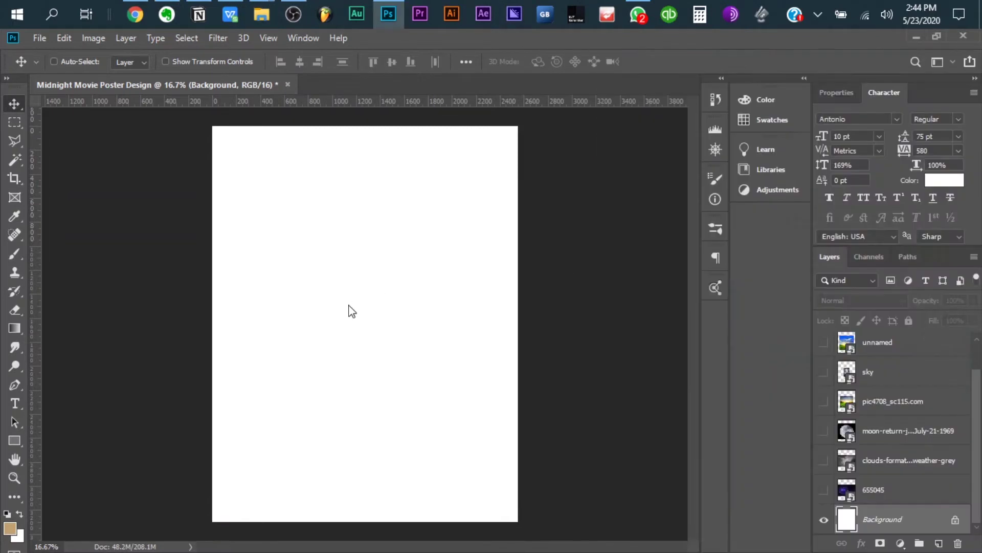
{"action": "left_click_drag", "start_coordinate": [352, 311], "coordinate": [367, 292]}
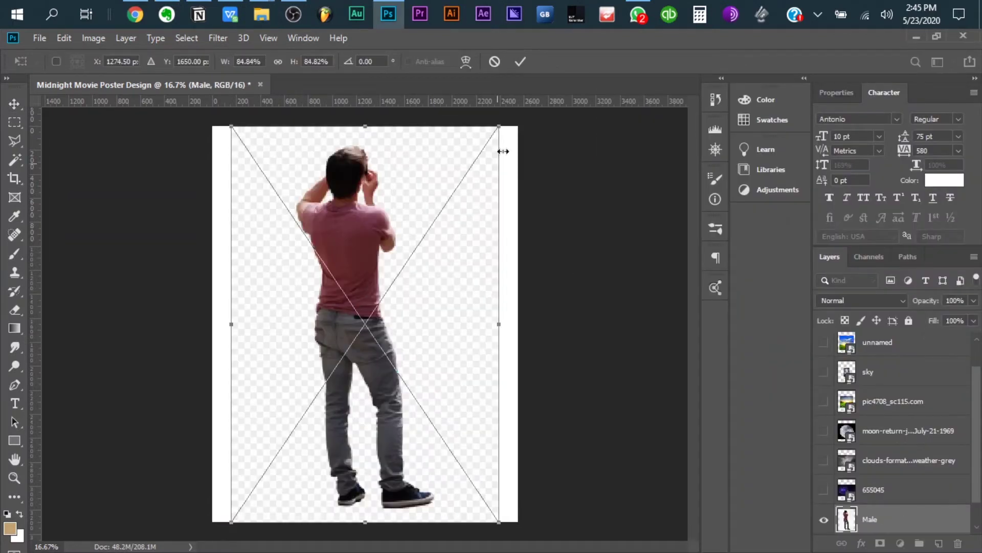
{"action": "key", "text": "Return"}
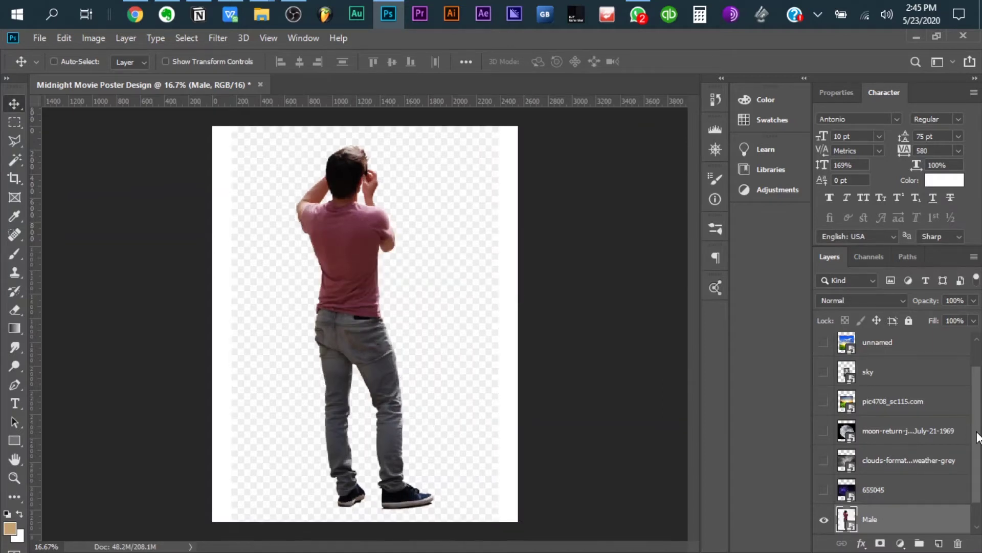
{"action": "key", "text": "ctrl+comma"}
{"action": "scroll", "coordinate": [902, 493], "scroll_direction": "down", "scroll_amount": 1}
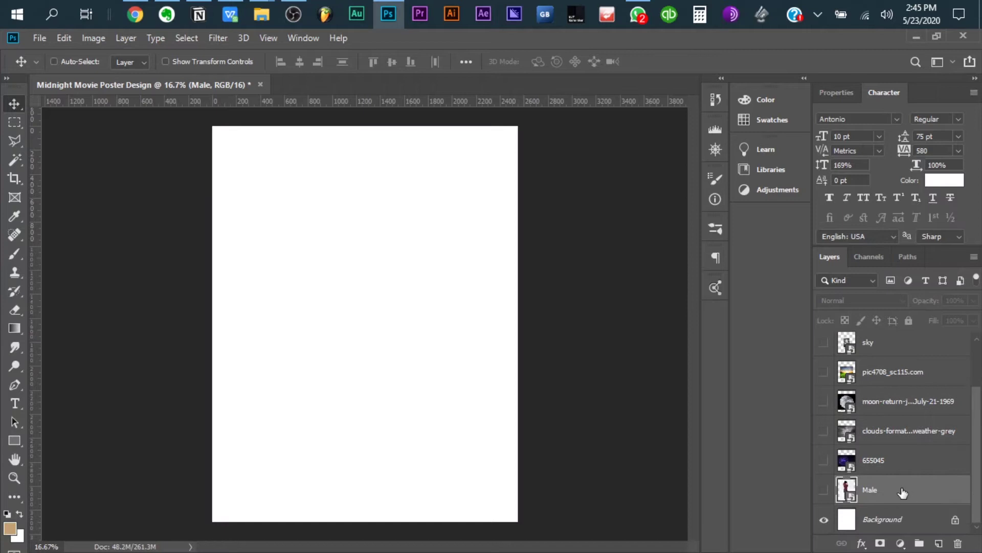
{"action": "left_click", "coordinate": [824, 490]}
Brush-select the man's figure, jeans and legs, and mask the Male layer to it
{"action": "left_click", "coordinate": [15, 160]}
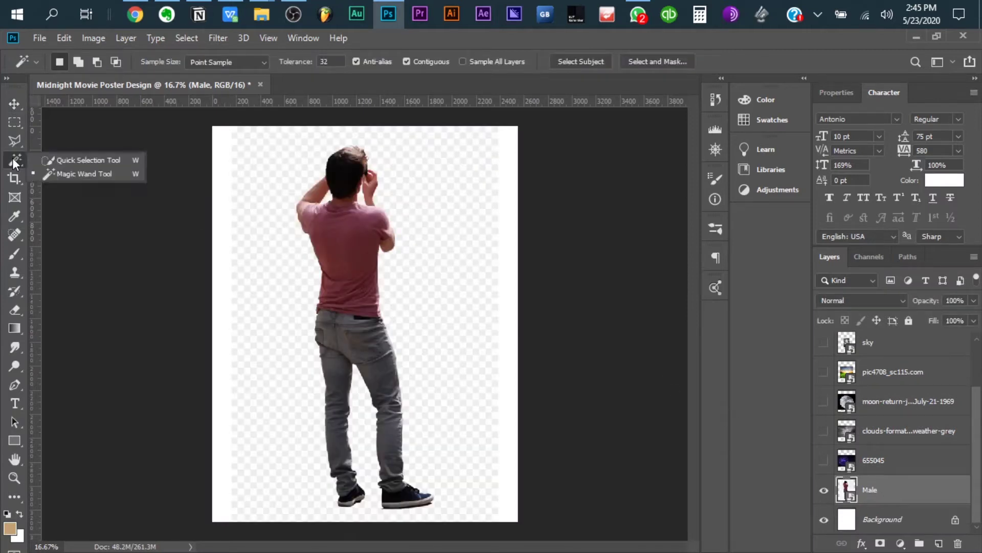
{"action": "left_click", "coordinate": [82, 160]}
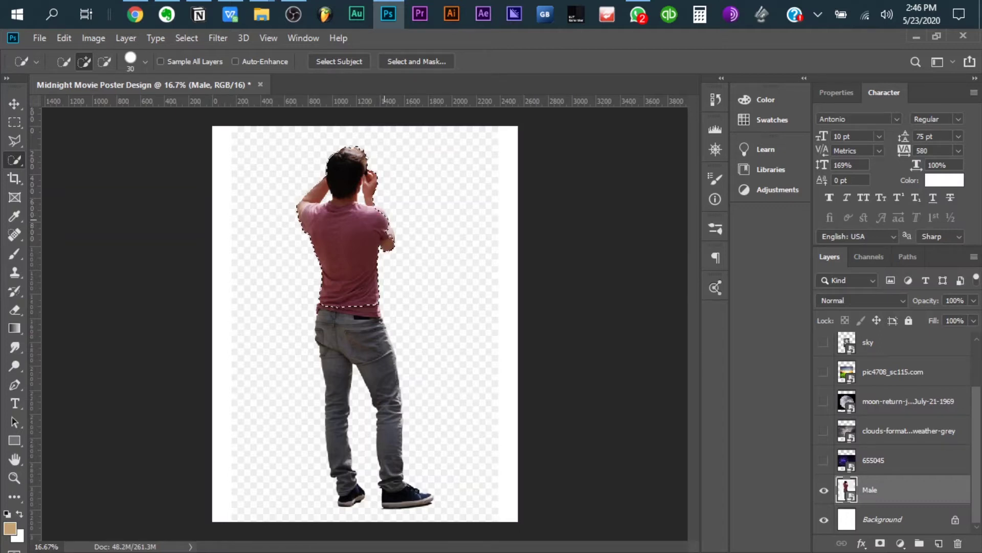
{"action": "left_click_drag", "start_coordinate": [330, 304], "coordinate": [324, 327]}
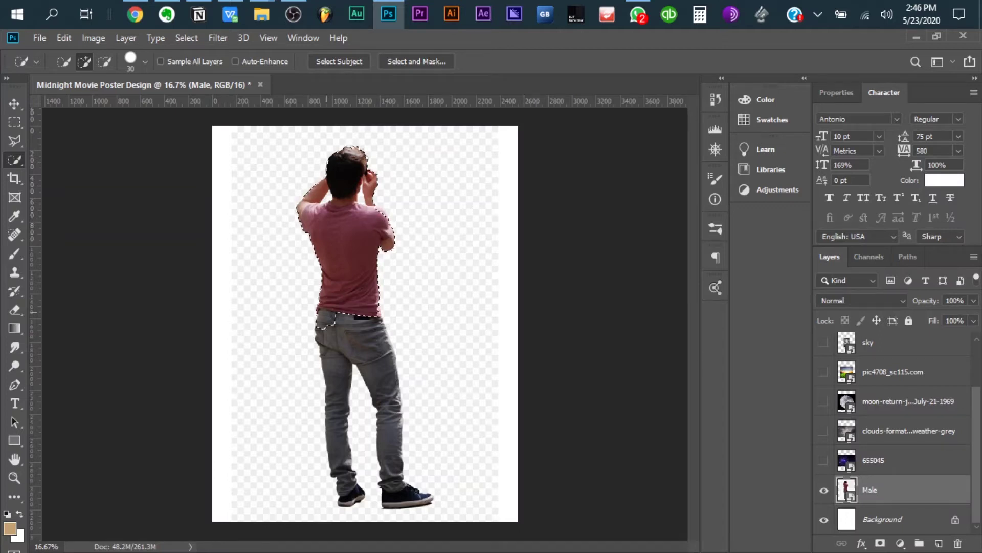
{"action": "left_click_drag", "start_coordinate": [346, 387], "coordinate": [383, 382]}
{"action": "left_click_drag", "start_coordinate": [398, 455], "coordinate": [389, 504]}
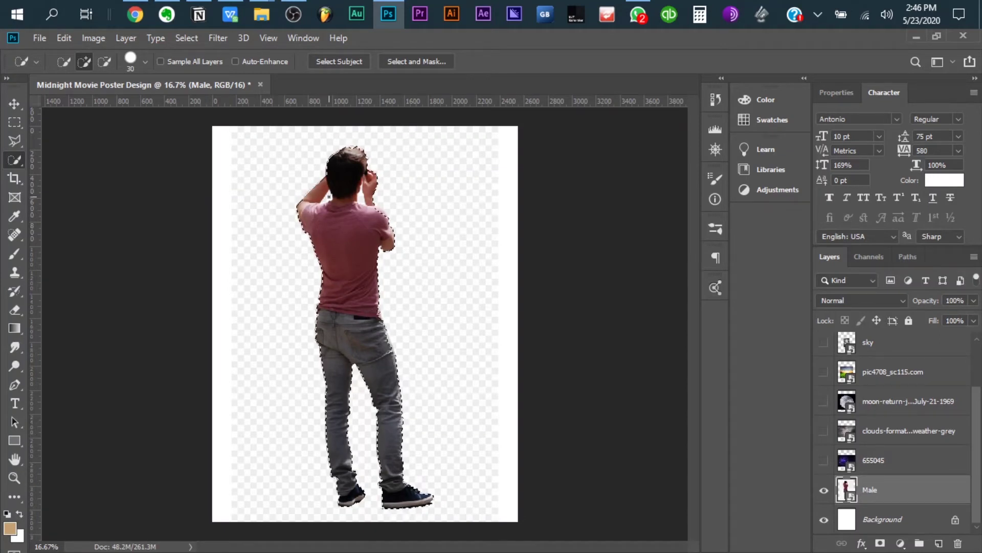
{"action": "left_click", "coordinate": [880, 543]}
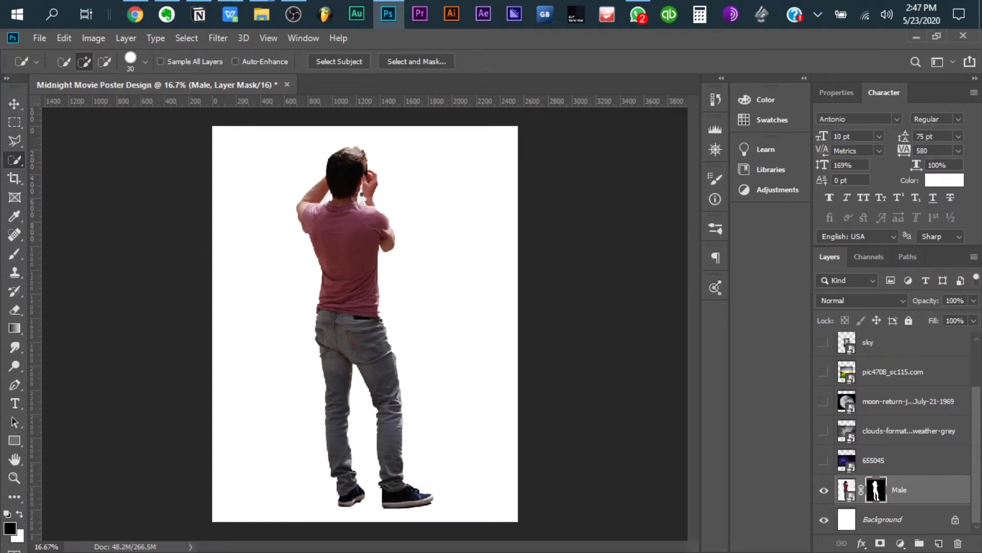
Zoom to the man's head, add an inverted mask hiding the neck gaps, then fit the canvas
{"action": "key", "text": "ctrl+2"}
{"action": "key", "text": "ctrl+plus"}
{"action": "key", "text": "ctrl+plus"}
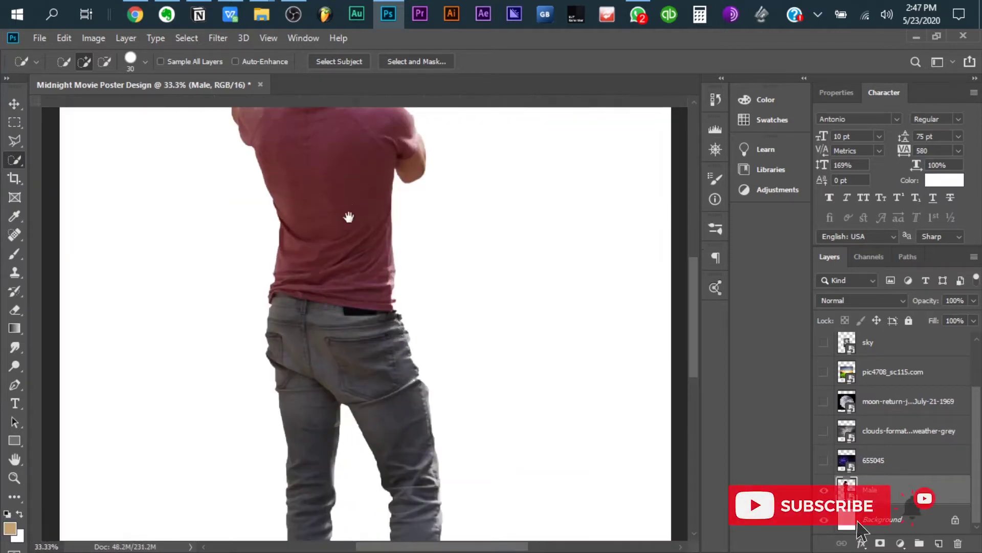
{"action": "key", "text": "ctrl+r"}
{"action": "left_click_drag", "start_coordinate": [348, 217], "coordinate": [362, 413]}
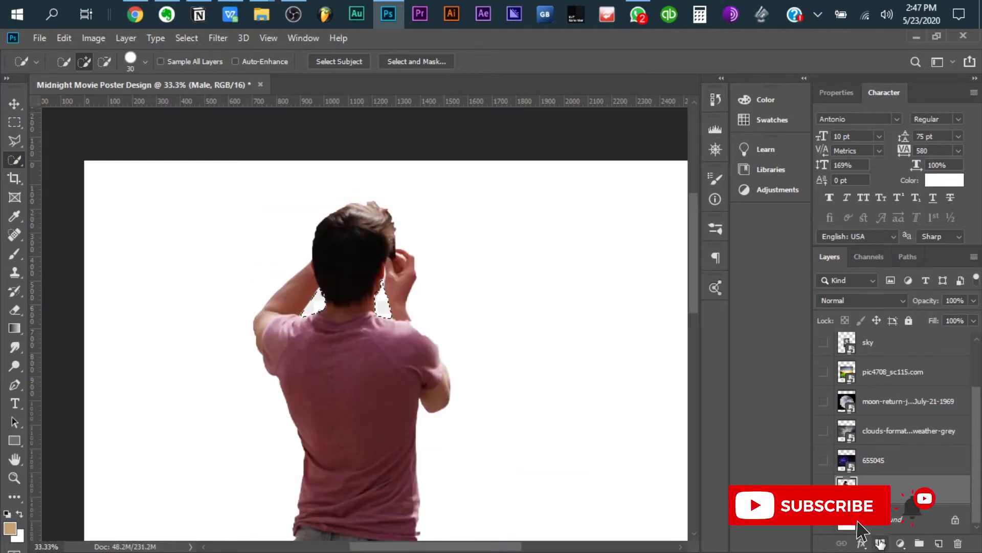
{"action": "left_click", "coordinate": [880, 543]}
{"action": "key", "text": "ctrl+i"}
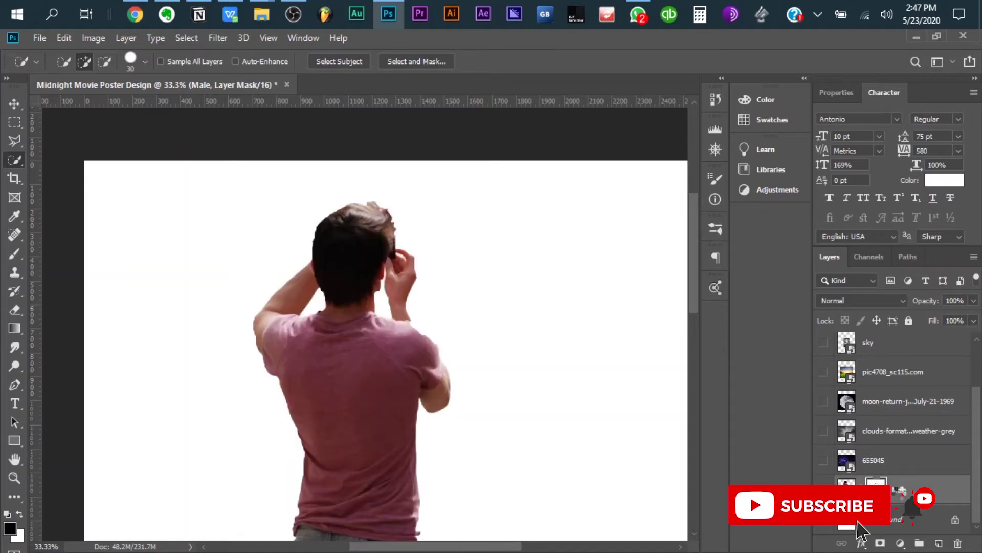
{"action": "key", "text": "ctrl+2"}
{"action": "key", "text": "ctrl+0"}
Hide the man and enlarge the grassy landscape to about 157%, moved to the poster's lower part
{"action": "left_click", "coordinate": [824, 490]}
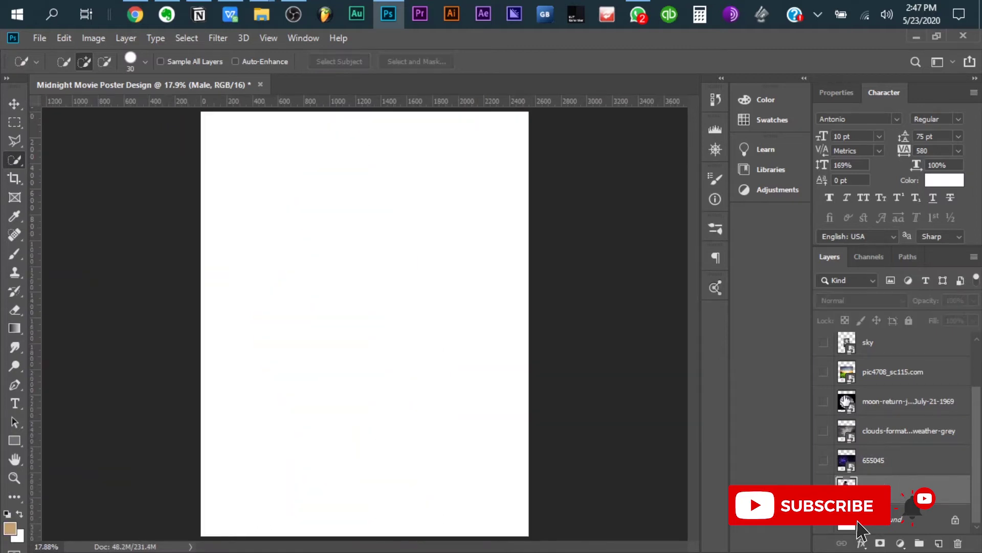
{"action": "left_click", "coordinate": [823, 372]}
{"action": "left_click", "coordinate": [893, 372]}
{"action": "key", "text": "v"}
{"action": "key", "text": "ctrl+t"}
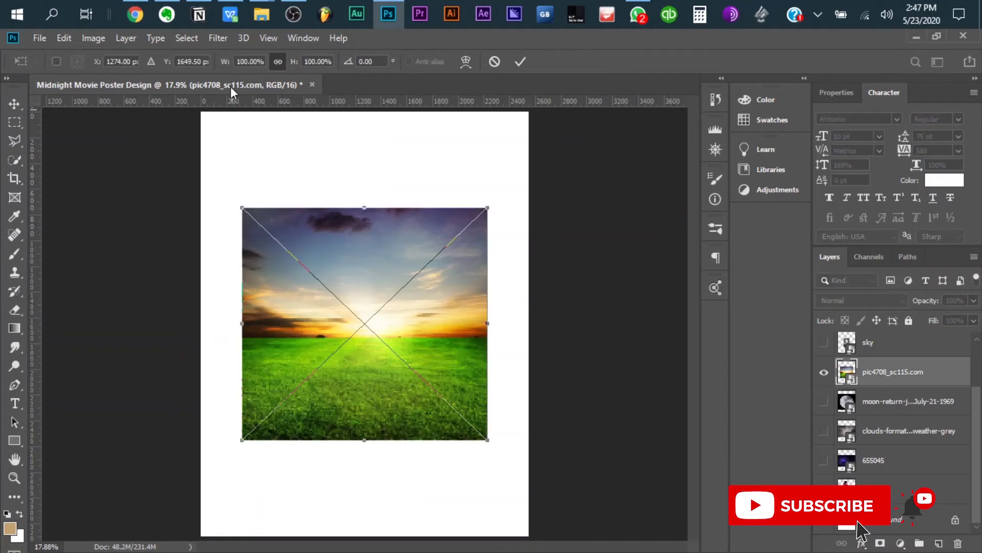
{"action": "left_click_drag", "start_coordinate": [225, 62], "coordinate": [240, 62]}
{"action": "left_click_drag", "start_coordinate": [438, 370], "coordinate": [439, 408]}
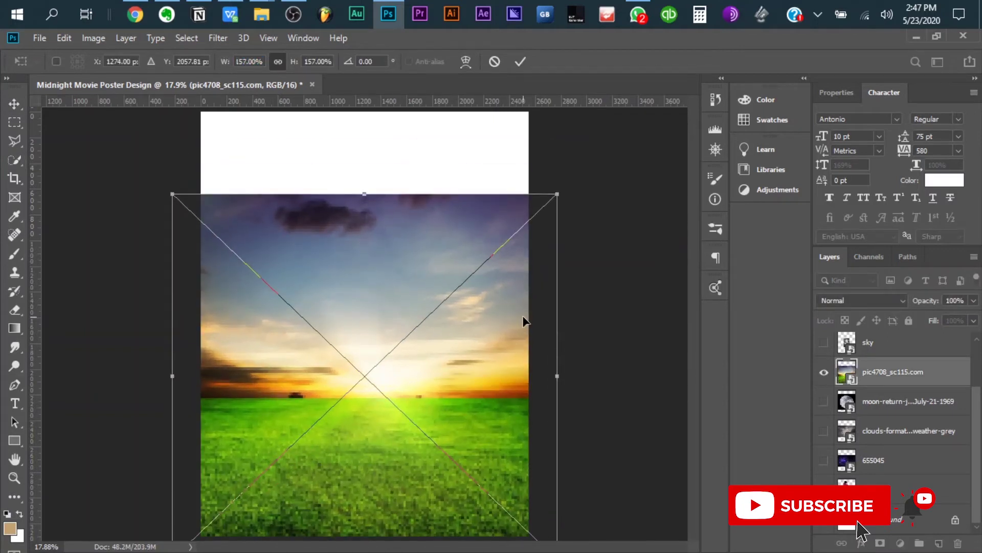
{"action": "key", "text": "Return"}
{"action": "key", "text": "ctrl+0"}
Gradient-mask the landscape so its sky fades into white fog over the grass
{"action": "left_click", "coordinate": [880, 542]}
{"action": "key", "text": "g"}
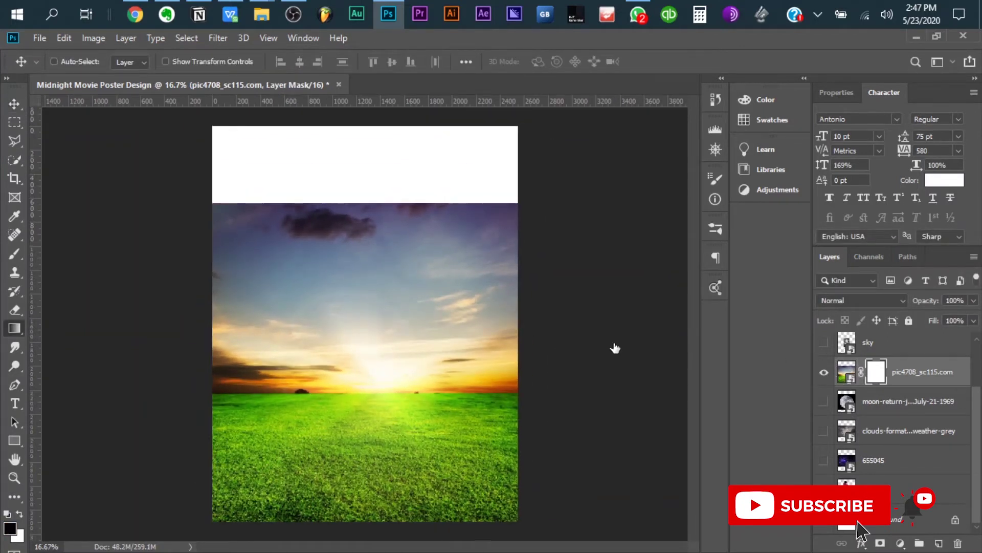
{"action": "left_click_drag", "start_coordinate": [357, 214], "coordinate": [357, 359]}
{"action": "left_click_drag", "start_coordinate": [365, 273], "coordinate": [366, 411]}
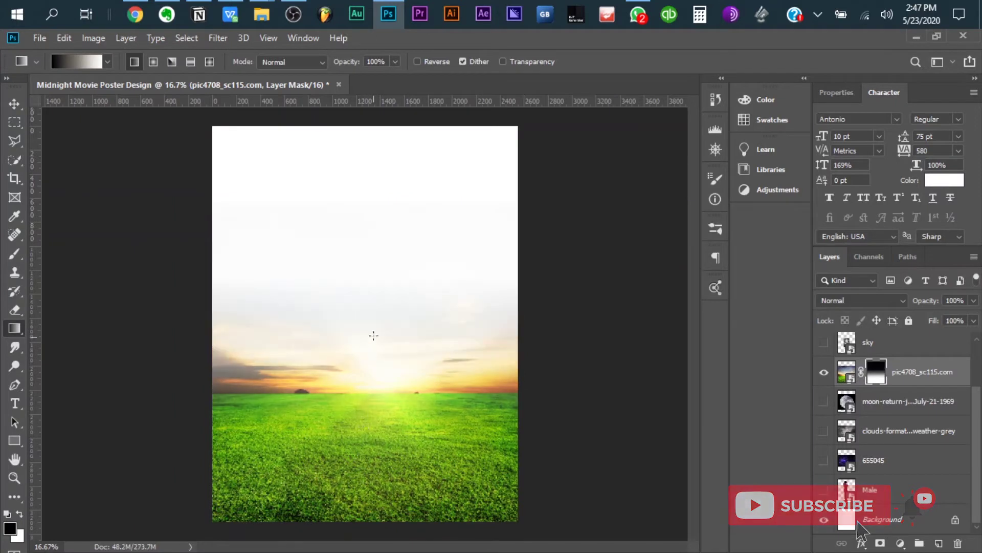
{"action": "left_click_drag", "start_coordinate": [372, 333], "coordinate": [375, 387]}
{"action": "left_click_drag", "start_coordinate": [374, 339], "coordinate": [370, 470]}
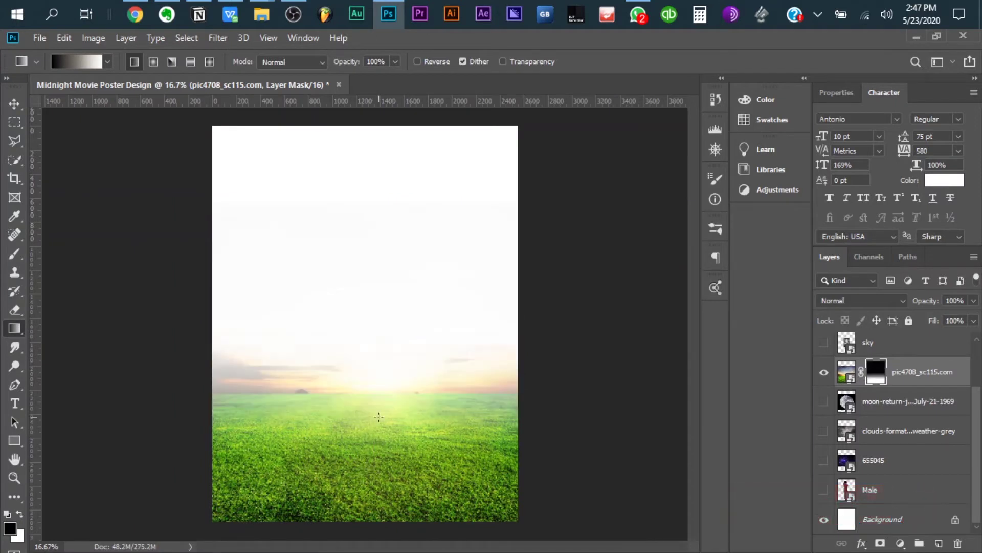
{"action": "left_click_drag", "start_coordinate": [366, 368], "coordinate": [364, 502]}
Show the grey clouds layer, enlarge it and move it up to cover the top white strip
{"action": "key", "text": "v"}
{"action": "left_click", "coordinate": [824, 430]}
{"action": "left_click", "coordinate": [905, 431]}
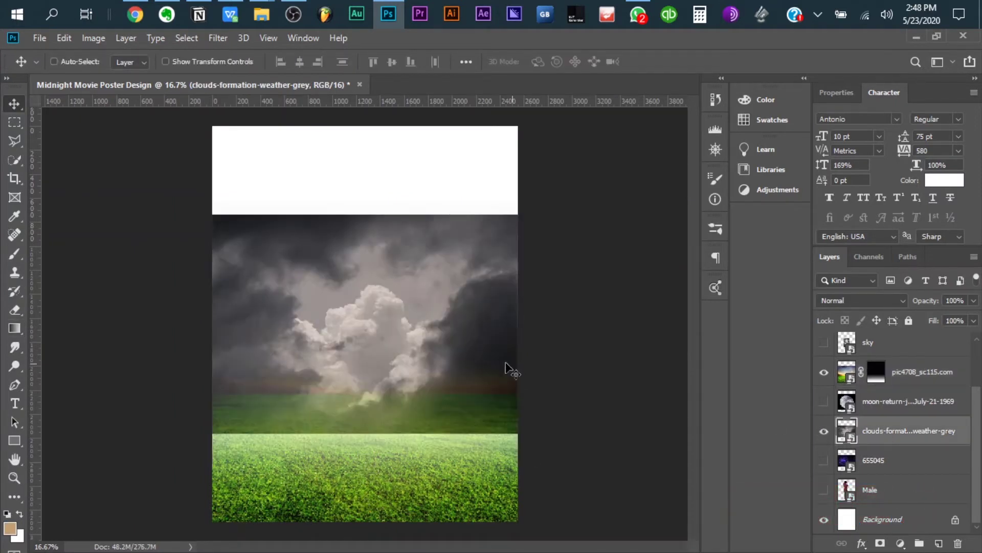
{"action": "key", "text": "ctrl+t"}
{"action": "left_click_drag", "start_coordinate": [230, 61], "coordinate": [245, 61]}
{"action": "left_click_drag", "start_coordinate": [459, 353], "coordinate": [463, 305]}
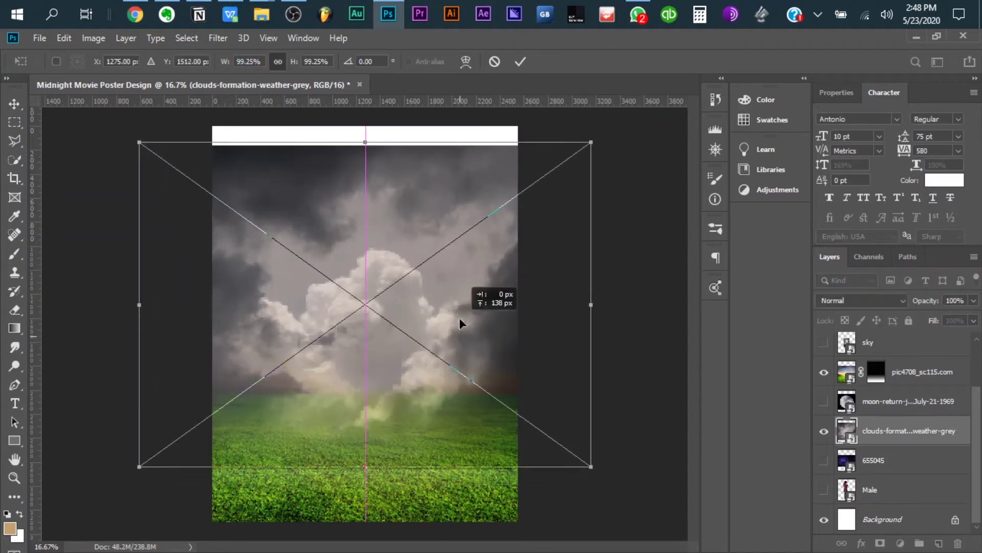
{"action": "key", "text": "Return"}
Gradient-mask the clouds layer so it fades into the grass
{"action": "left_click", "coordinate": [879, 543]}
{"action": "key", "text": "g"}
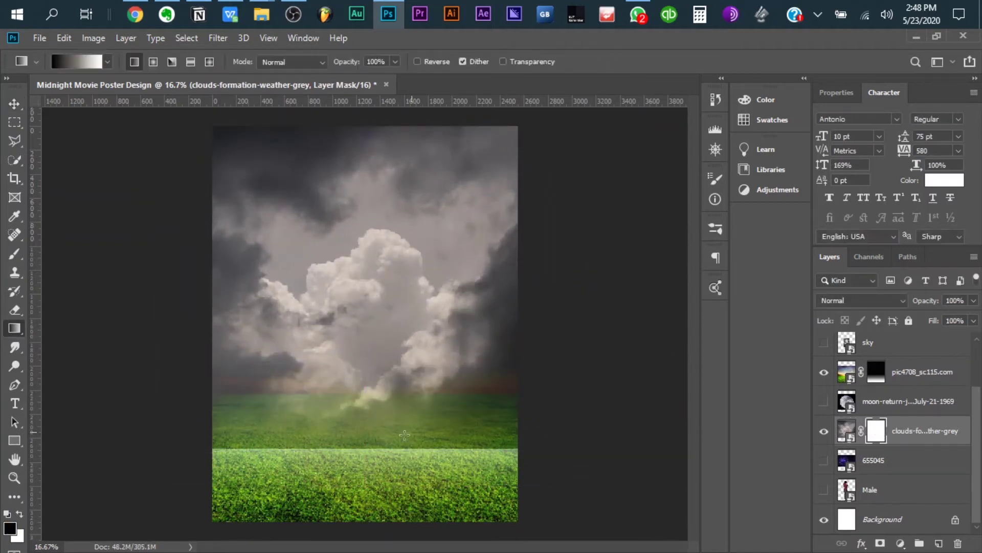
{"action": "mouse_move", "coordinate": [352, 297]}
{"action": "left_mouse_down"}
{"action": "mouse_move", "coordinate": [371, 429]}
{"action": "mouse_move", "coordinate": [375, 272]}
{"action": "left_mouse_up"}
{"action": "key", "text": "v"}
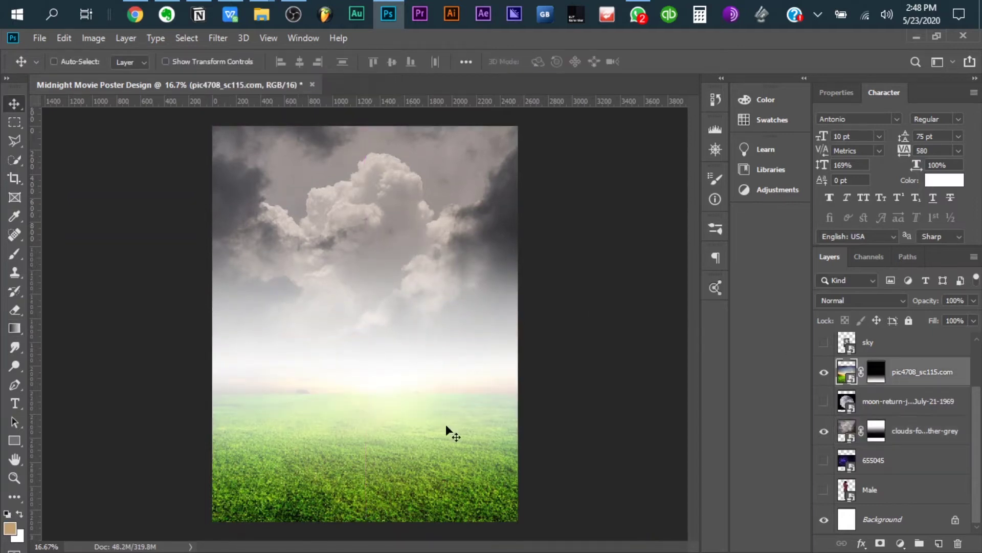
Raise the grass field, stretch it to the bottom edge and move it below the clouds
{"action": "left_click_drag", "start_coordinate": [445, 429], "coordinate": [376, 412]}
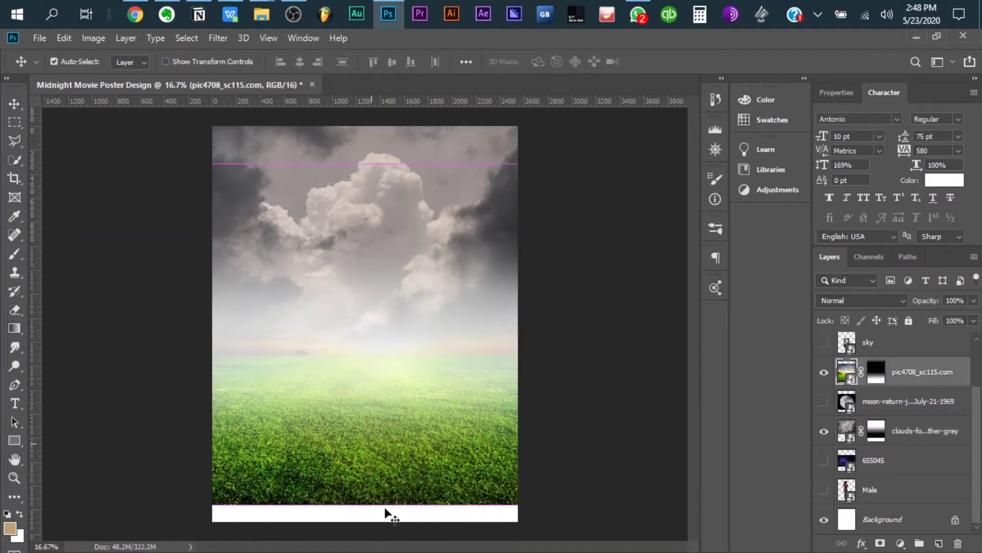
{"action": "key", "text": "ctrl+t"}
{"action": "left_click_drag", "start_coordinate": [364, 508], "coordinate": [363, 535]}
{"action": "key", "text": "Return"}
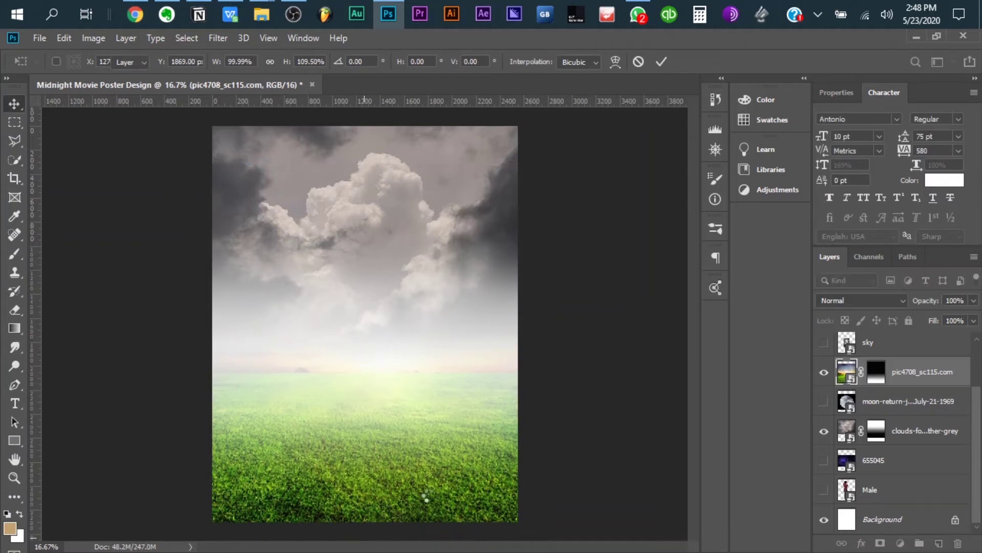
{"action": "left_click_drag", "start_coordinate": [906, 377], "coordinate": [899, 444]}
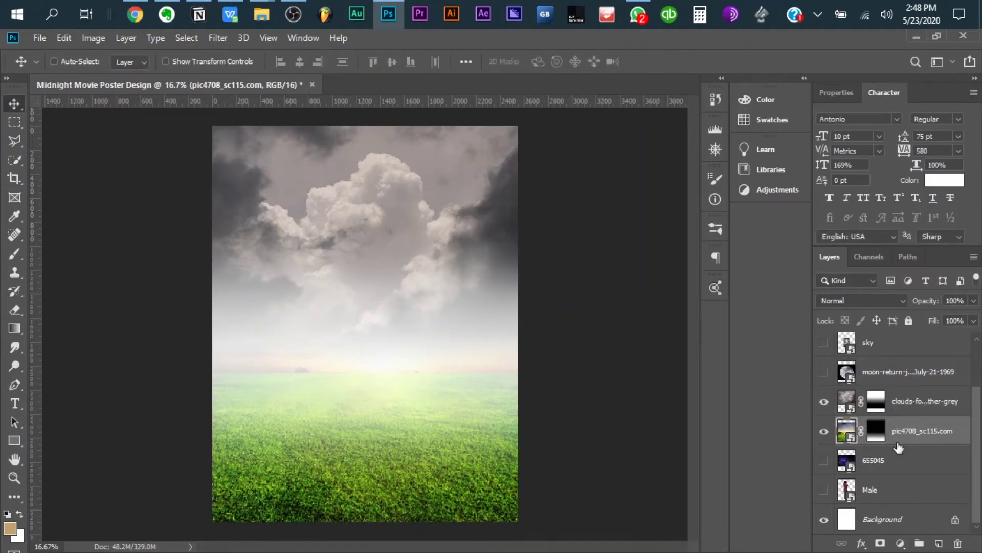
On a new layer, paint sampled grey fog across the horizon with a soft 1600 brush
{"action": "left_click", "coordinate": [911, 404]}
{"action": "key", "text": "ctrl+shift+alt+n"}
{"action": "key", "text": "i"}
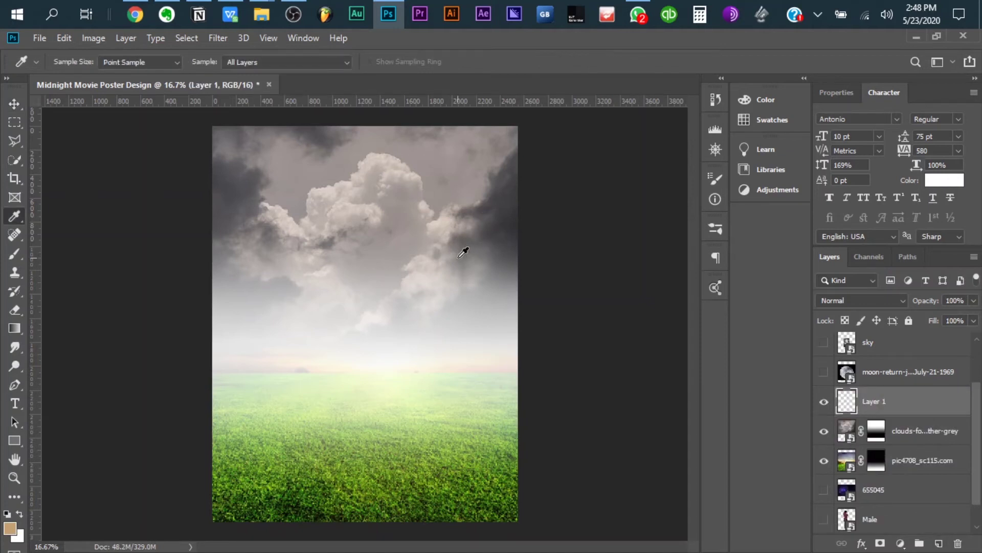
{"action": "key", "text": "b"}
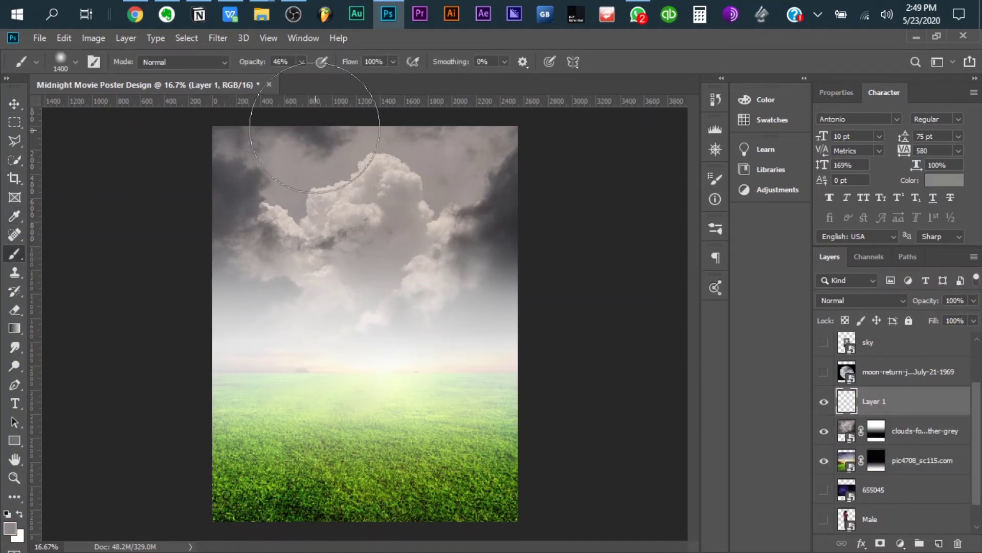
{"action": "left_click_drag", "start_coordinate": [302, 61], "coordinate": [323, 87]}
{"action": "key", "text": "bracketright"}
{"action": "left_click_drag", "start_coordinate": [318, 351], "coordinate": [493, 351]}
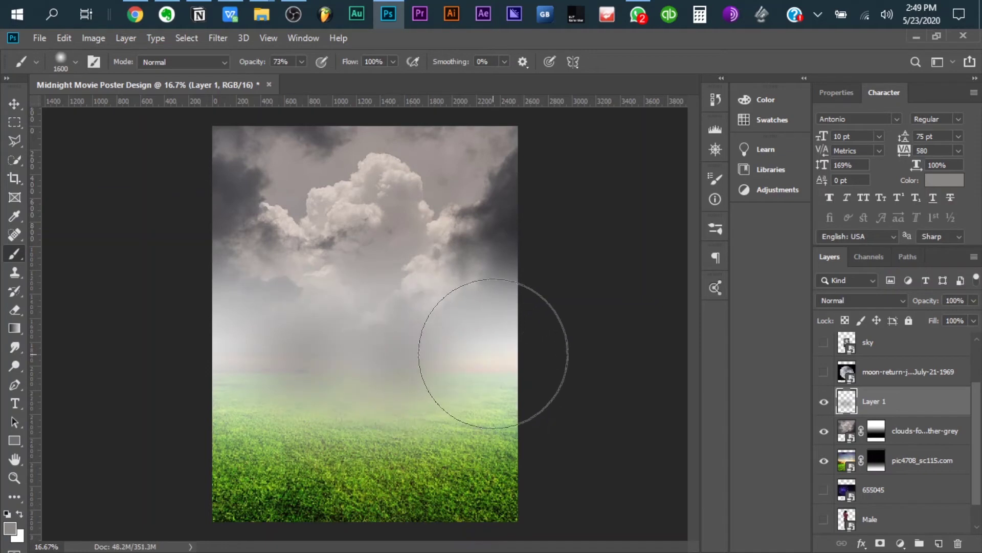
{"action": "key", "text": "ctrl+z"}
Set the fog layer's blend mode to Multiply, then select the grassy landscape layer
{"action": "left_click", "coordinate": [862, 300]}
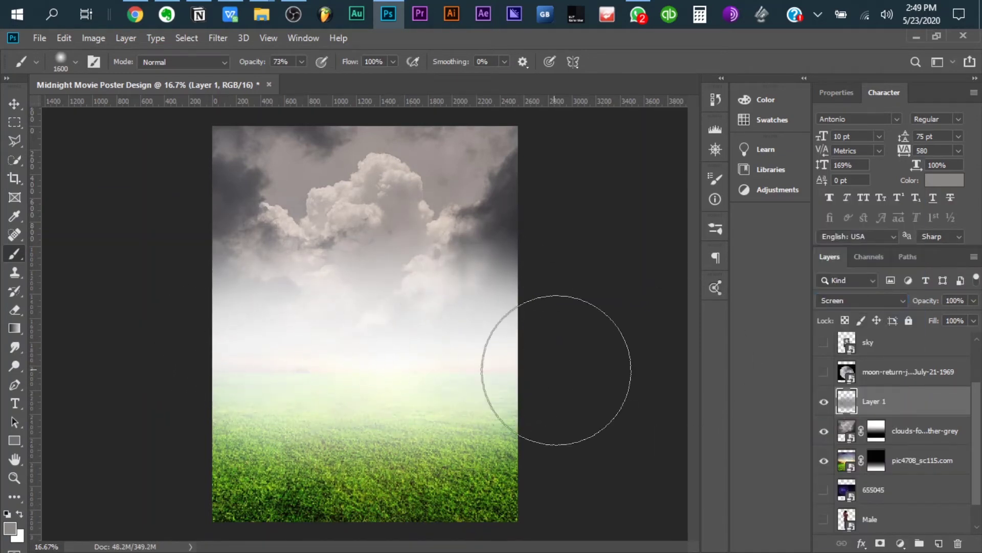
{"action": "left_click", "coordinate": [900, 302]}
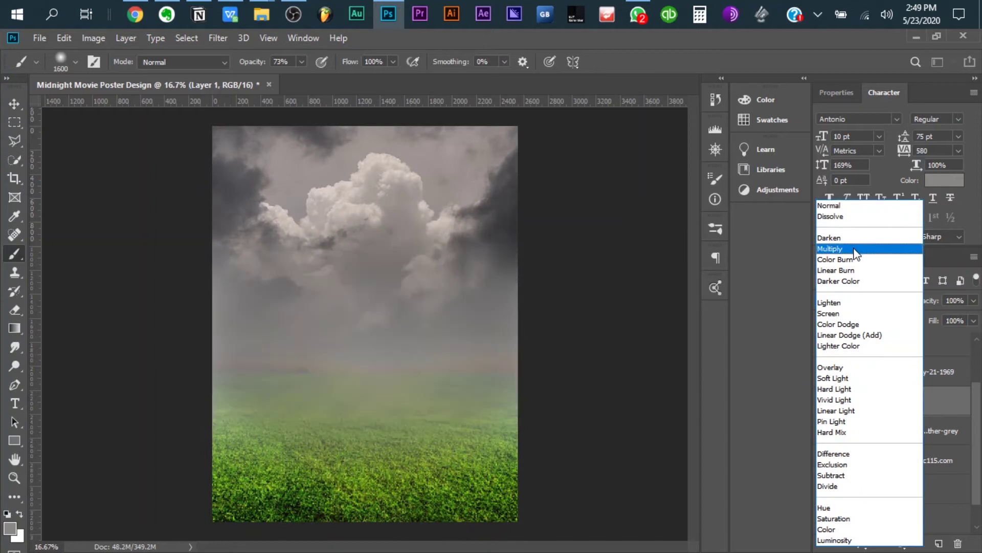
{"action": "left_click", "coordinate": [857, 250]}
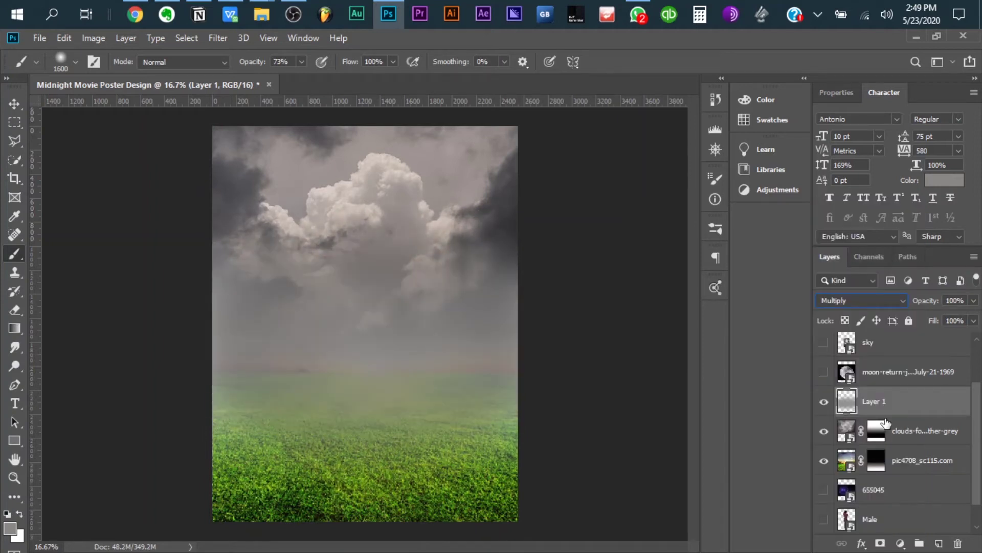
{"action": "left_click", "coordinate": [882, 463]}
Darken the lower grass with a clipped Curves adjustment painted through its inverted mask
{"action": "left_click", "coordinate": [898, 544]}
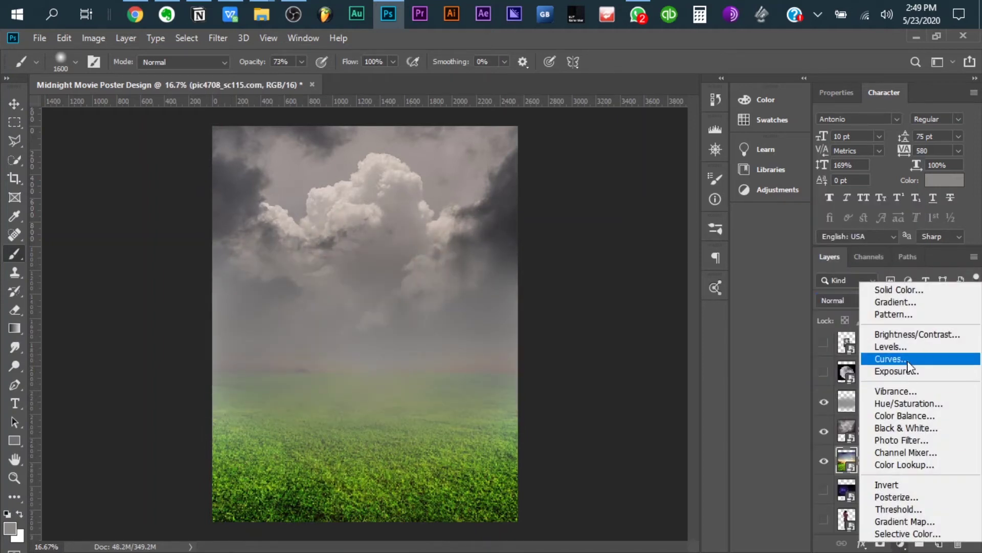
{"action": "left_click", "coordinate": [888, 357]}
{"action": "left_click", "coordinate": [873, 250]}
{"action": "left_click_drag", "start_coordinate": [910, 172], "coordinate": [905, 198]}
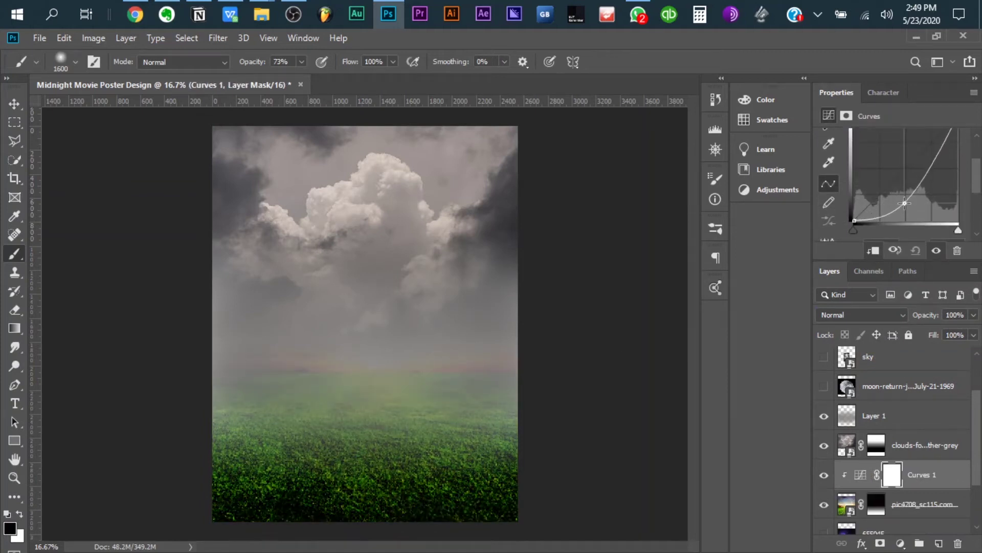
{"action": "left_click", "coordinate": [892, 474]}
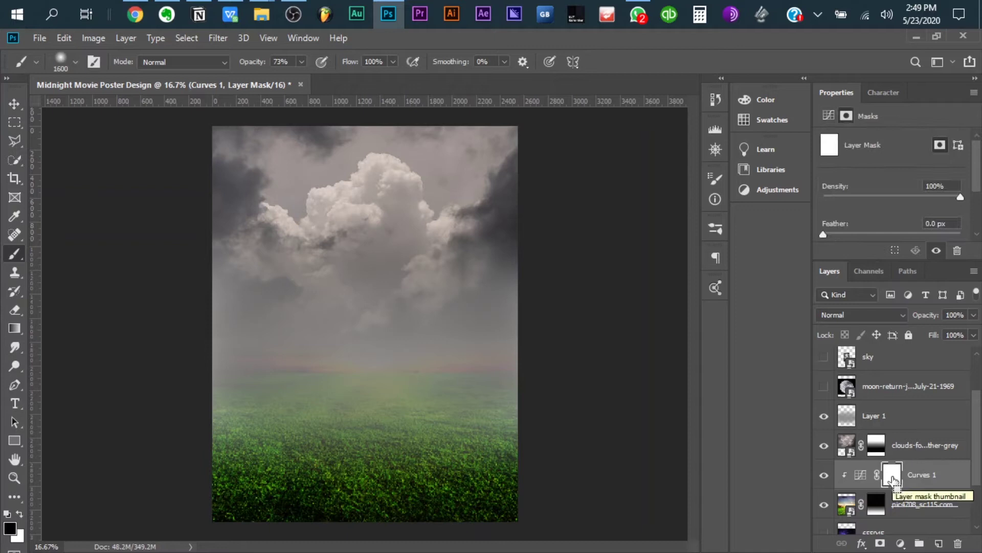
{"action": "key", "text": "ctrl+i"}
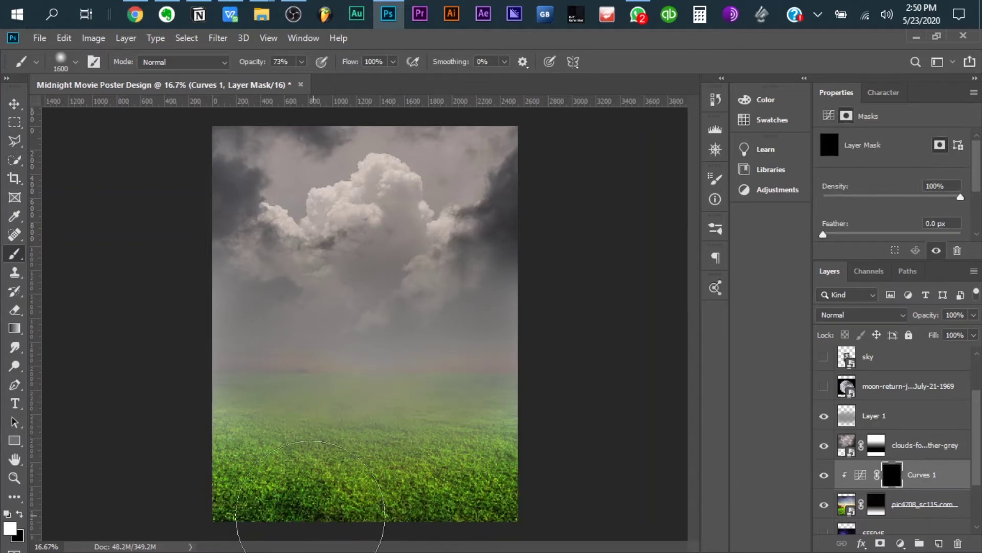
{"action": "left_click_drag", "start_coordinate": [310, 514], "coordinate": [394, 542]}
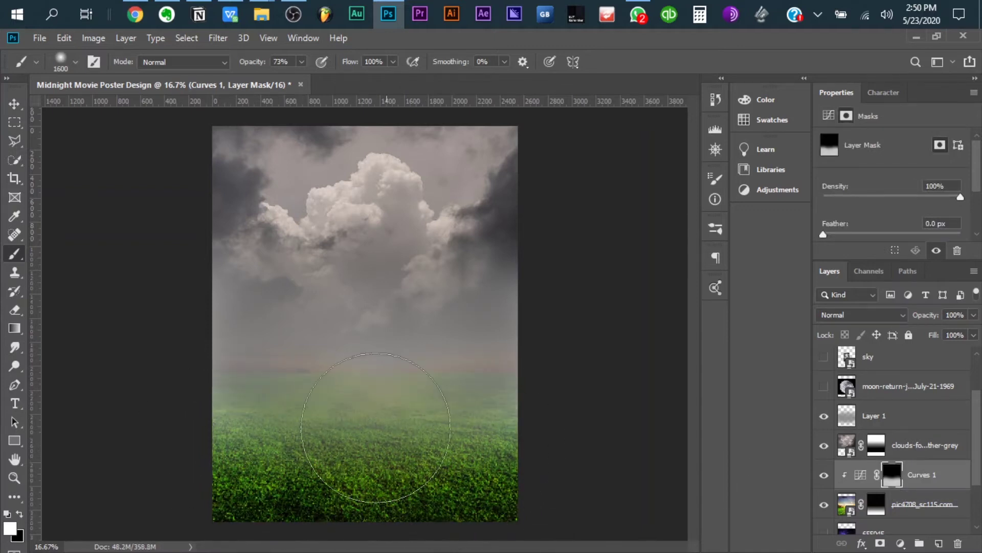
{"action": "left_click", "coordinate": [302, 61]}
{"action": "left_click_drag", "start_coordinate": [318, 81], "coordinate": [328, 81]}
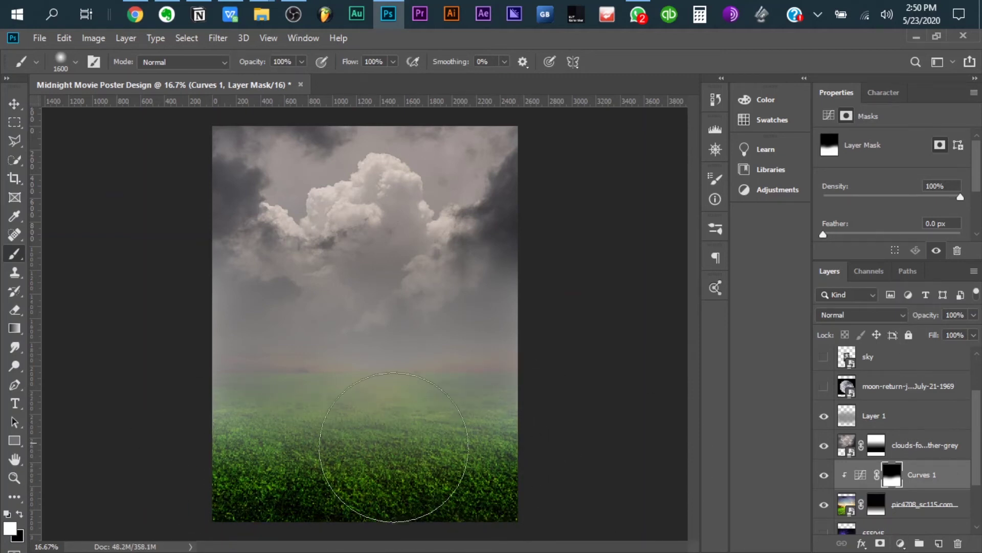
{"action": "key", "text": "bracketleft"}
{"action": "key", "text": "bracketleft"}
{"action": "key", "text": "bracketleft"}
{"action": "key", "text": "x"}
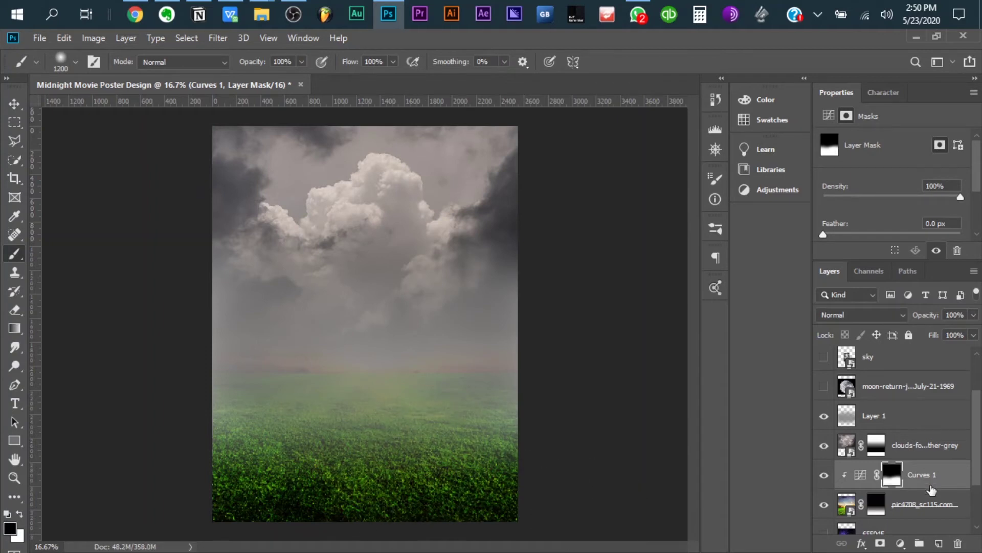
Add a Hue/Saturation adjustment reducing the grass's saturation
{"action": "left_click", "coordinate": [901, 543]}
{"action": "left_click", "coordinate": [916, 404]}
{"action": "left_click_drag", "start_coordinate": [892, 223], "coordinate": [888, 223]}
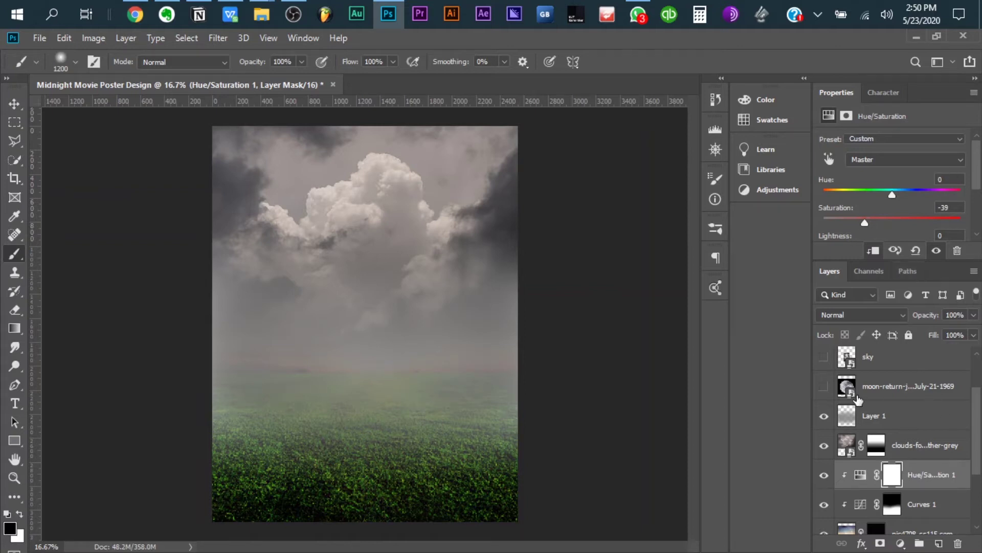
Set the moon layer to Screen, shrink it to about 22% and move it to the upper right sky
{"action": "left_click", "coordinate": [882, 388]}
{"action": "key", "text": "v"}
{"action": "left_click", "coordinate": [862, 315]}
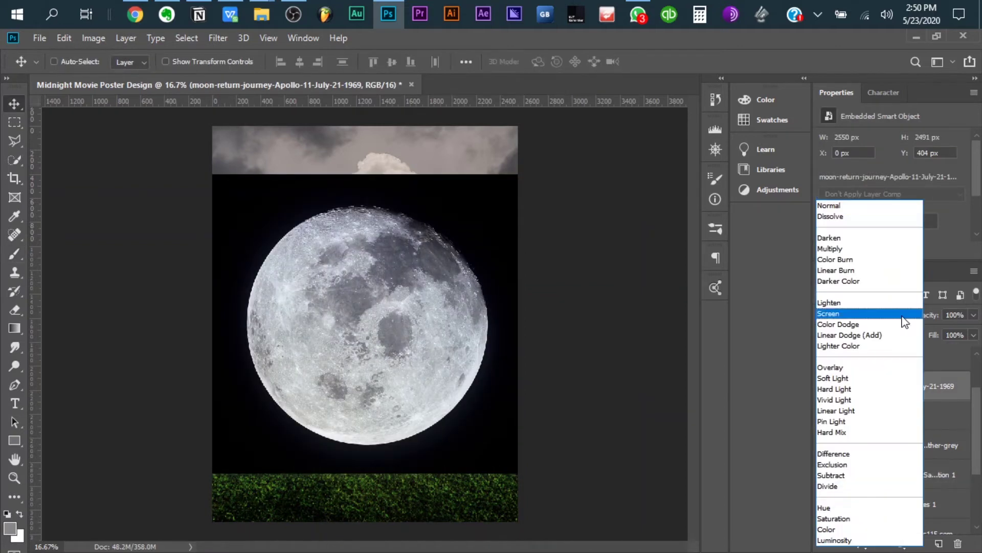
{"action": "left_click", "coordinate": [895, 319]}
{"action": "key", "text": "ctrl+t"}
{"action": "left_click_drag", "start_coordinate": [518, 519], "coordinate": [471, 432]}
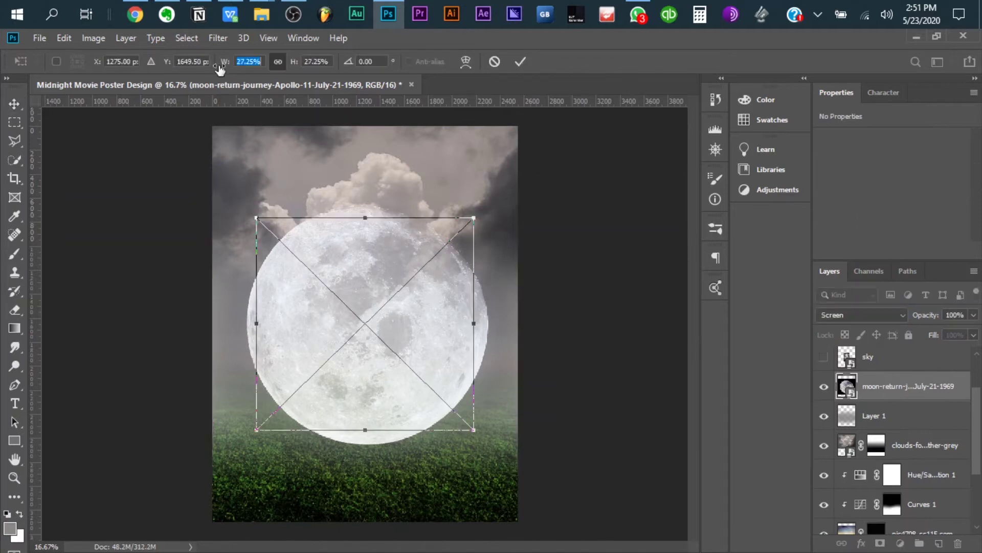
{"action": "type", "text": "22.25"}
{"action": "left_click_drag", "start_coordinate": [395, 292], "coordinate": [430, 232]}
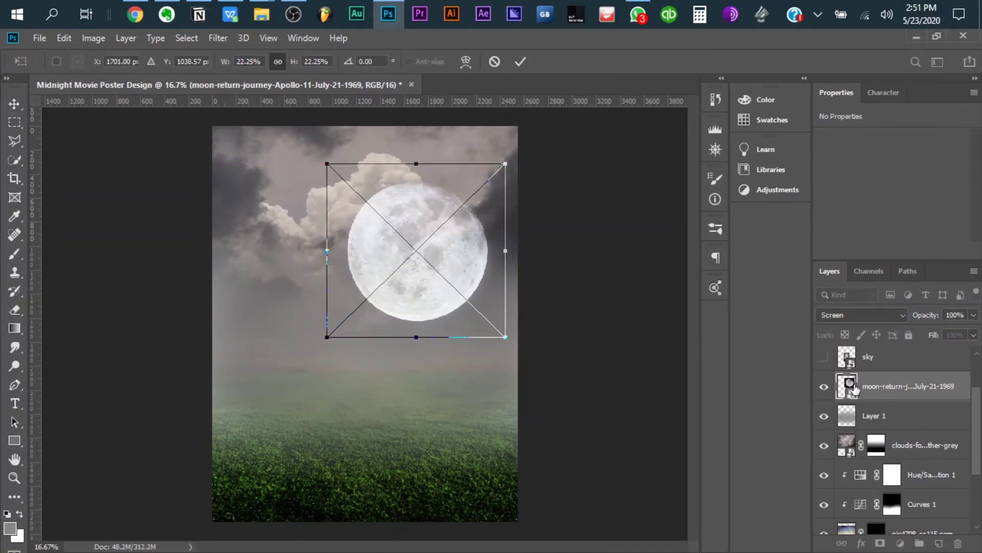
{"action": "key", "text": "Return"}
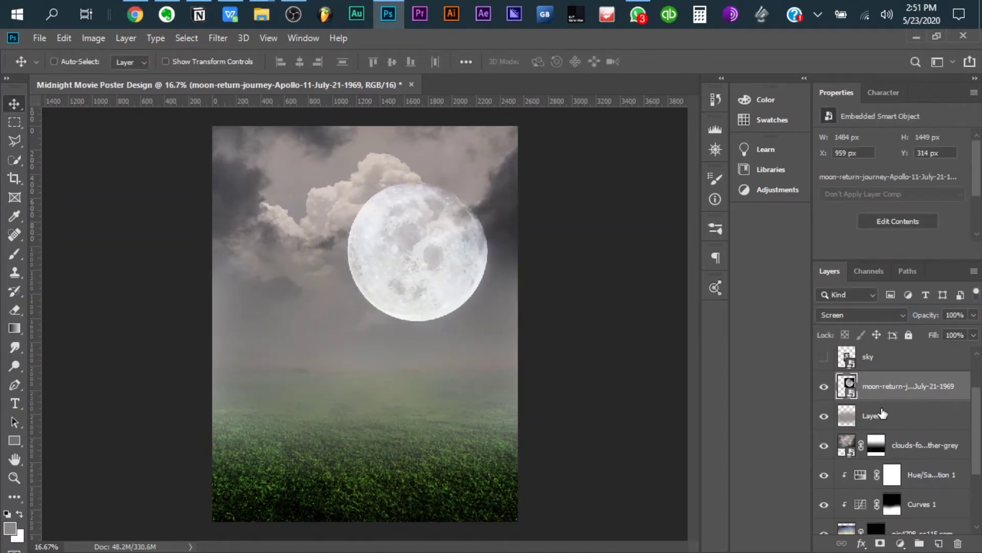
{"action": "left_click", "coordinate": [883, 415]}
On new Layer 2, paint soft white brush dabs over the moon
{"action": "key", "text": "ctrl+shift+alt+n"}
{"action": "key", "text": "b"}
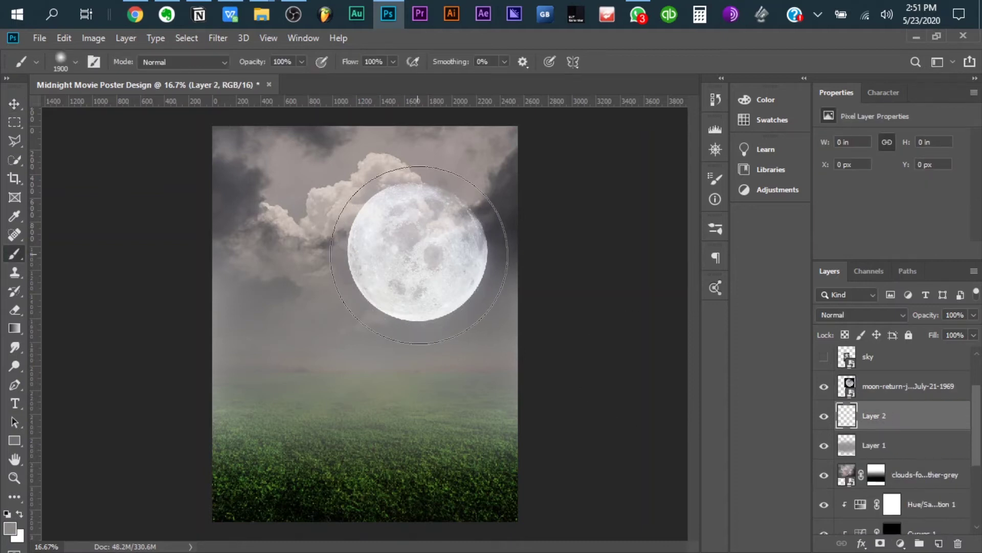
{"action": "key", "text": "i"}
{"action": "key", "text": "b"}
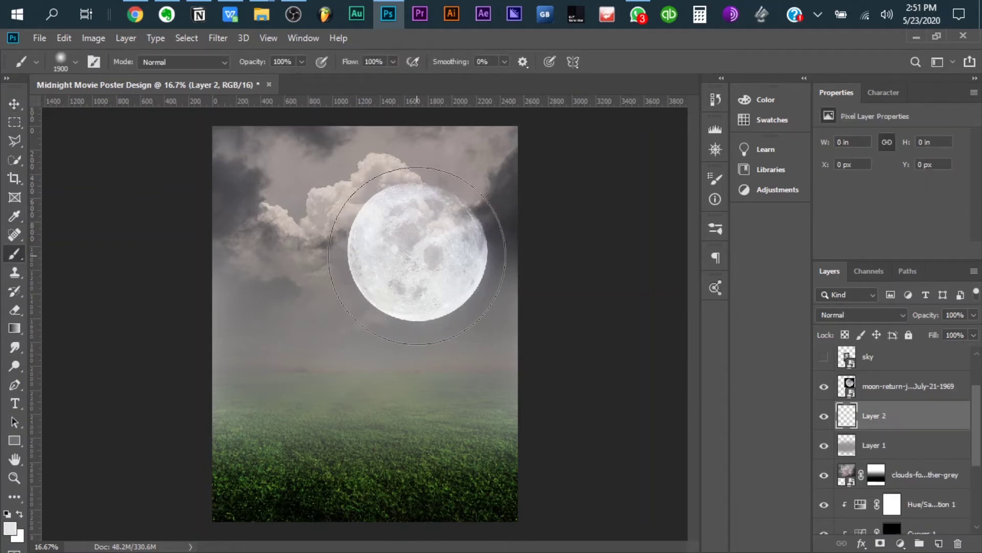
{"action": "left_click", "coordinate": [460, 215]}
{"action": "left_click", "coordinate": [824, 416]}
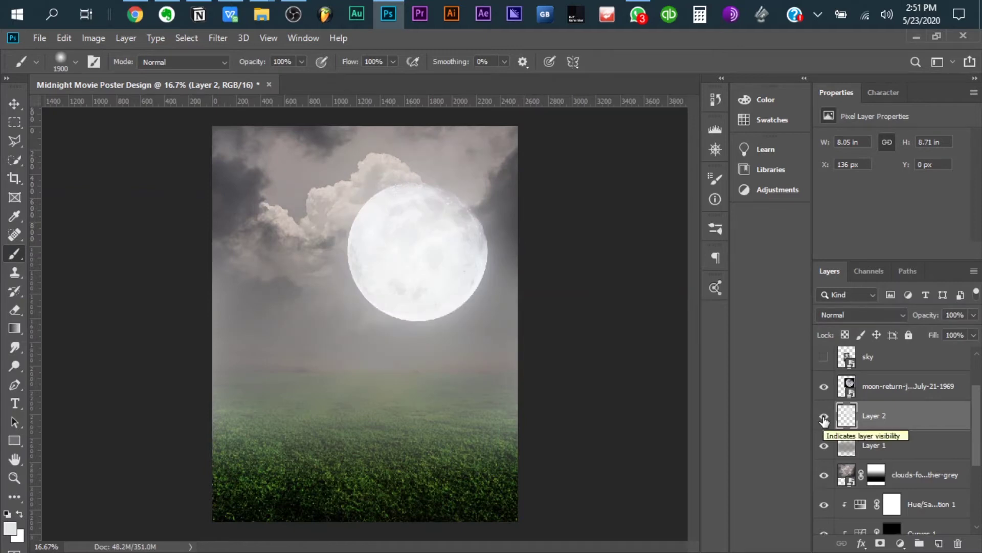
{"action": "left_click_drag", "start_coordinate": [872, 419], "coordinate": [873, 388]}
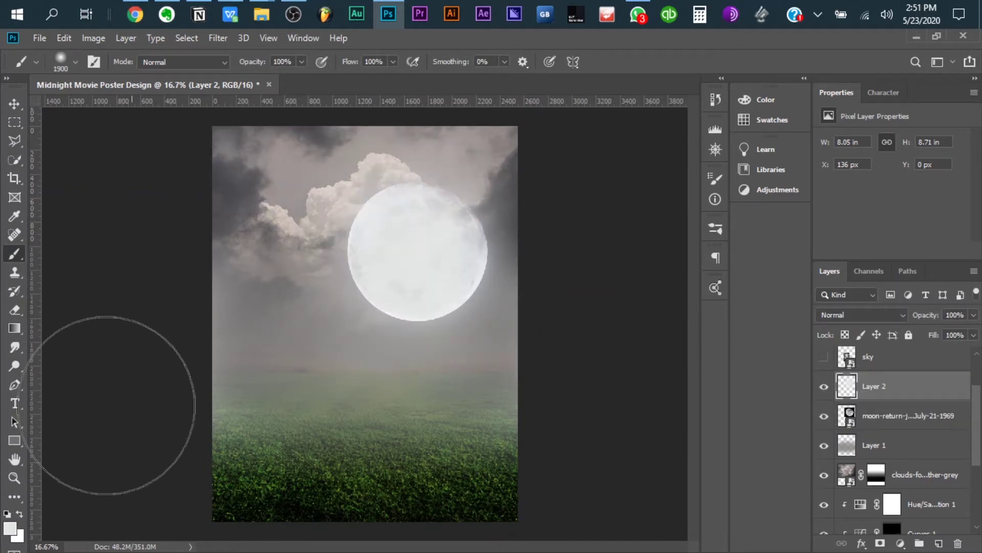
{"action": "left_click", "coordinate": [402, 243]}
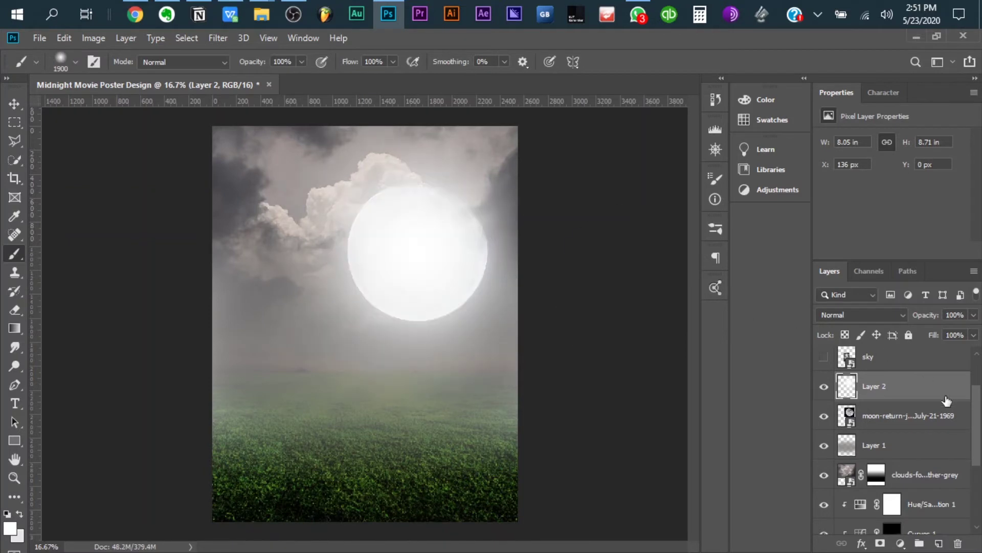
Move the glow layer below the moon and set its opacity to 70%
{"action": "left_click_drag", "start_coordinate": [887, 390], "coordinate": [884, 430]}
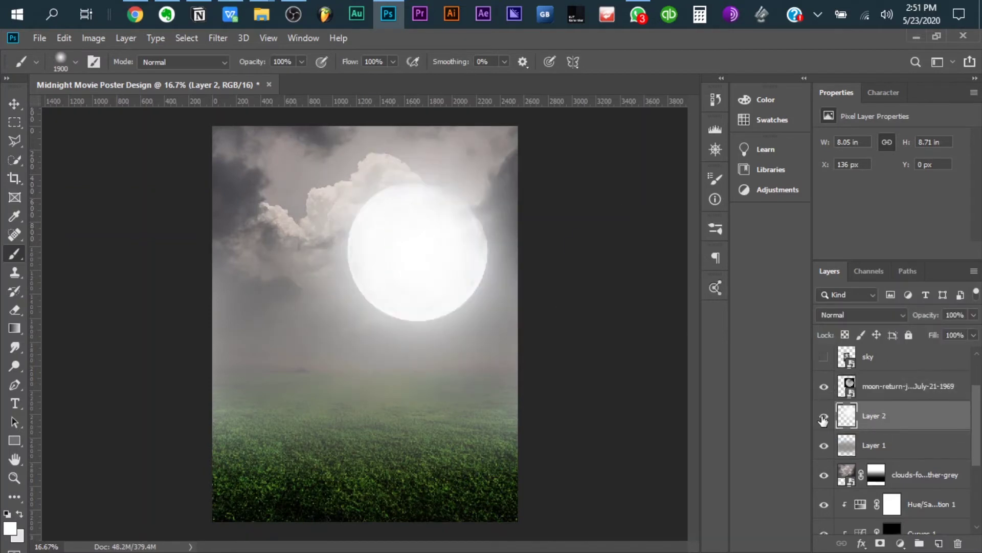
{"action": "left_click", "coordinate": [824, 386]}
{"action": "left_click", "coordinate": [971, 318]}
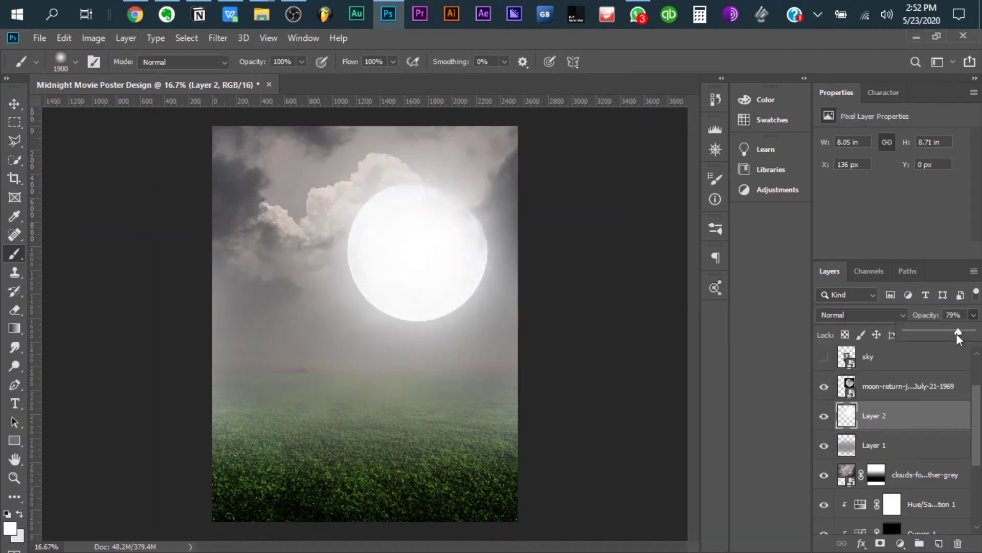
{"action": "left_click_drag", "start_coordinate": [957, 333], "coordinate": [953, 333]}
{"action": "left_click", "coordinate": [823, 416]}
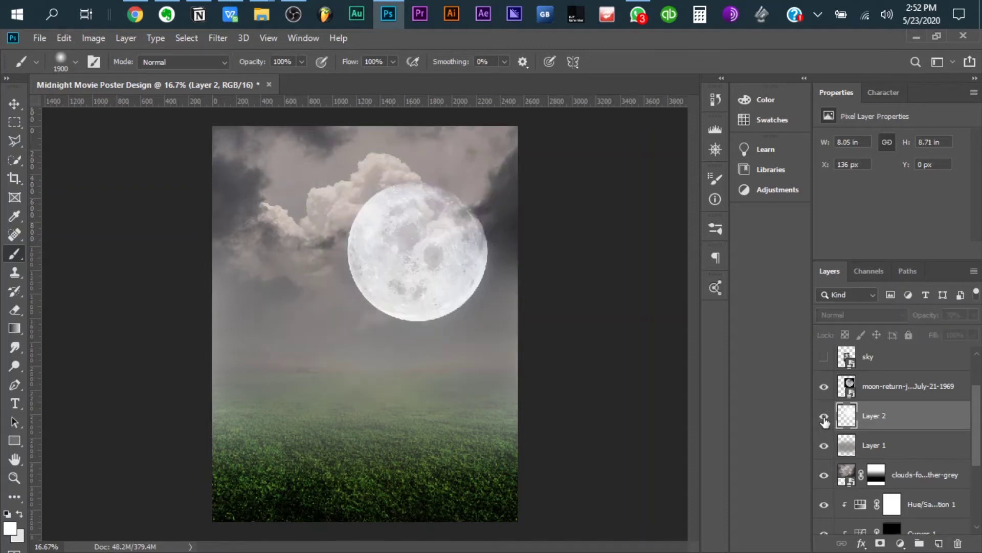
{"action": "key", "text": "v"}
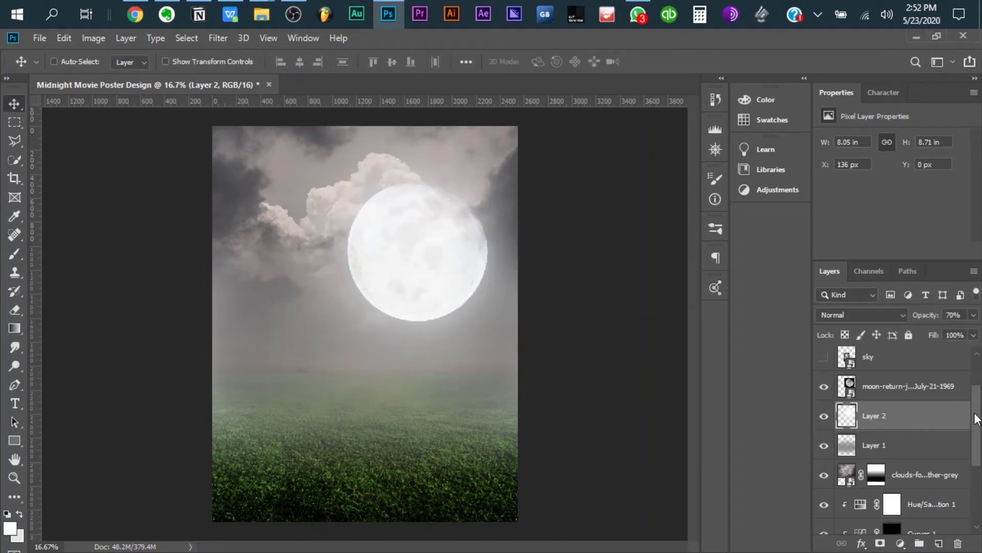
{"action": "scroll", "coordinate": [975, 419], "scroll_direction": "up", "scroll_amount": 2}
Show the stormy sky layer, rotate it 90°, scale it to 240%, and position it over the poster's top
{"action": "left_click", "coordinate": [823, 420]}
{"action": "left_click", "coordinate": [879, 420]}
{"action": "key", "text": "ctrl+t"}
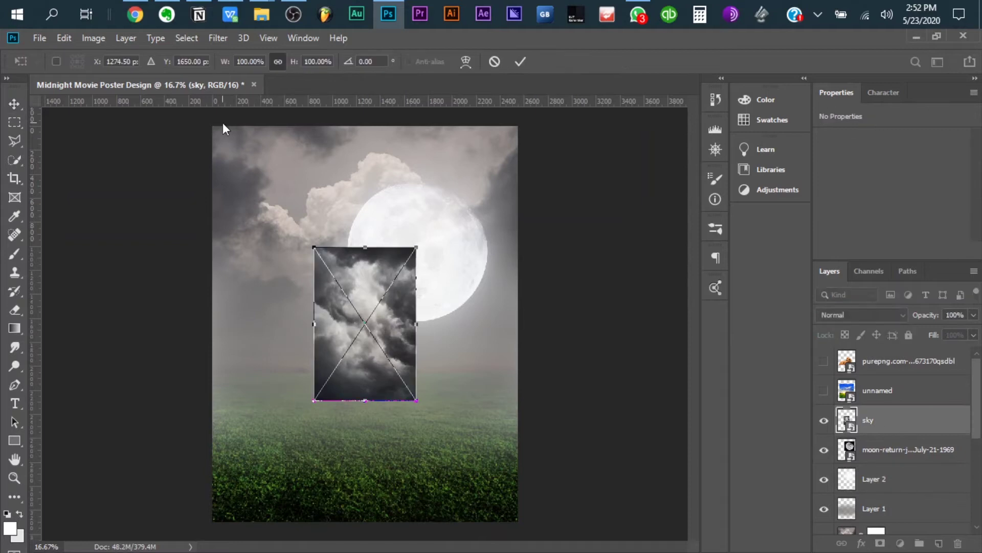
{"action": "type", "text": "90"}
{"action": "left_click", "coordinate": [249, 61]}
{"action": "type", "text": "240"}
{"action": "key", "text": "Return"}
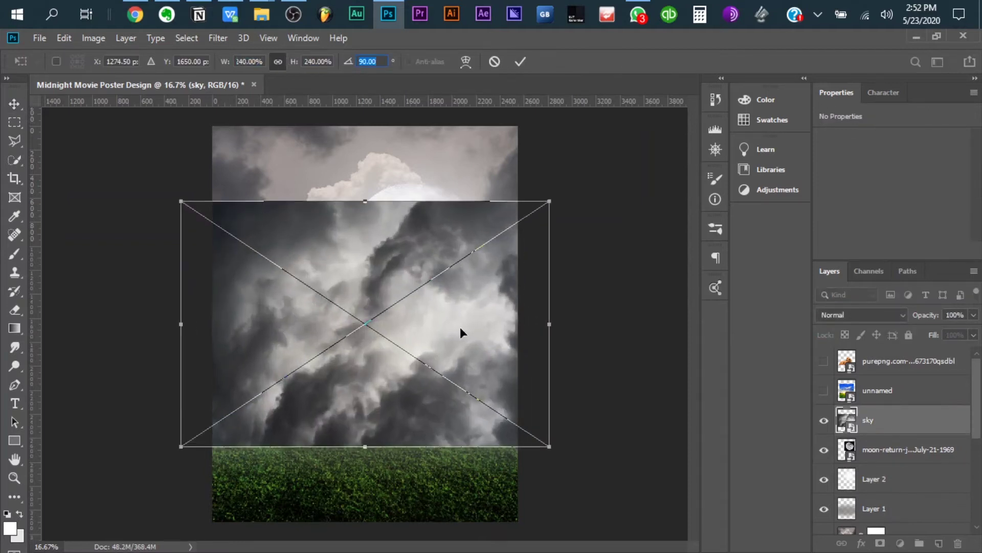
{"action": "left_click_drag", "start_coordinate": [459, 327], "coordinate": [473, 252]}
{"action": "key", "text": "Return"}
Blend the sky in Lighten mode, move it below Layer 2, then delete the sky layer
{"action": "left_click", "coordinate": [863, 314]}
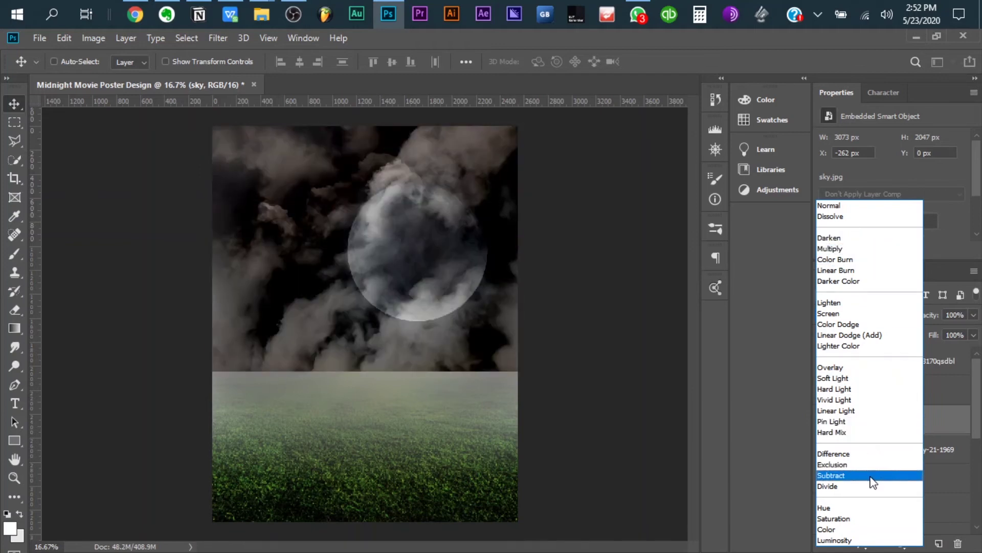
{"action": "left_click", "coordinate": [877, 303]}
{"action": "left_click", "coordinate": [823, 424]}
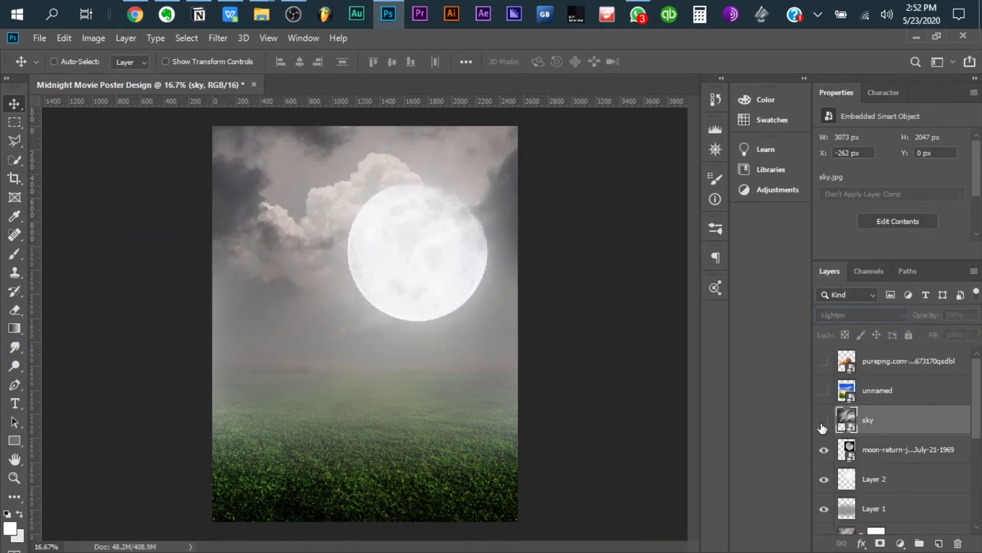
{"action": "left_click", "coordinate": [896, 315]}
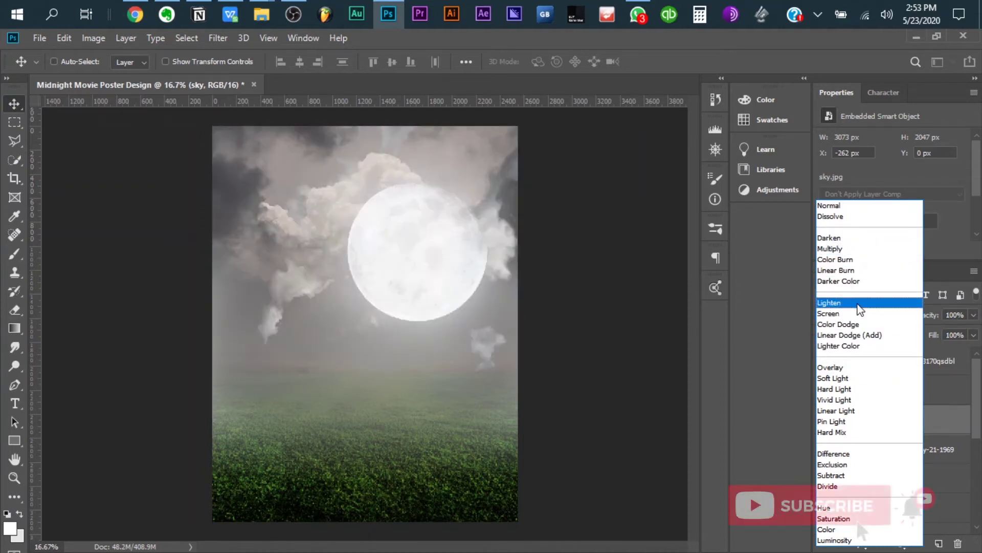
{"action": "left_click", "coordinate": [856, 303]}
{"action": "left_click_drag", "start_coordinate": [883, 424], "coordinate": [883, 494]}
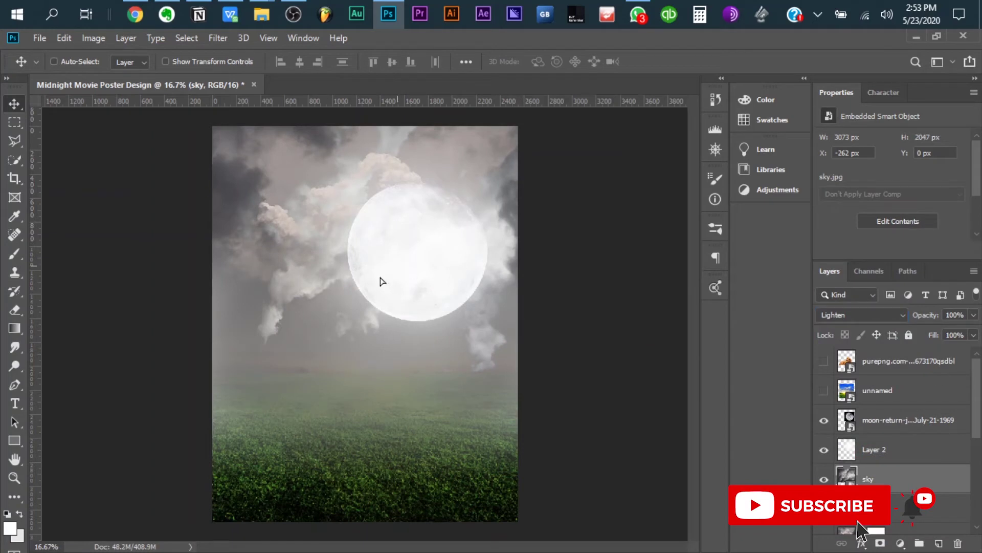
{"action": "key", "text": "Delete"}
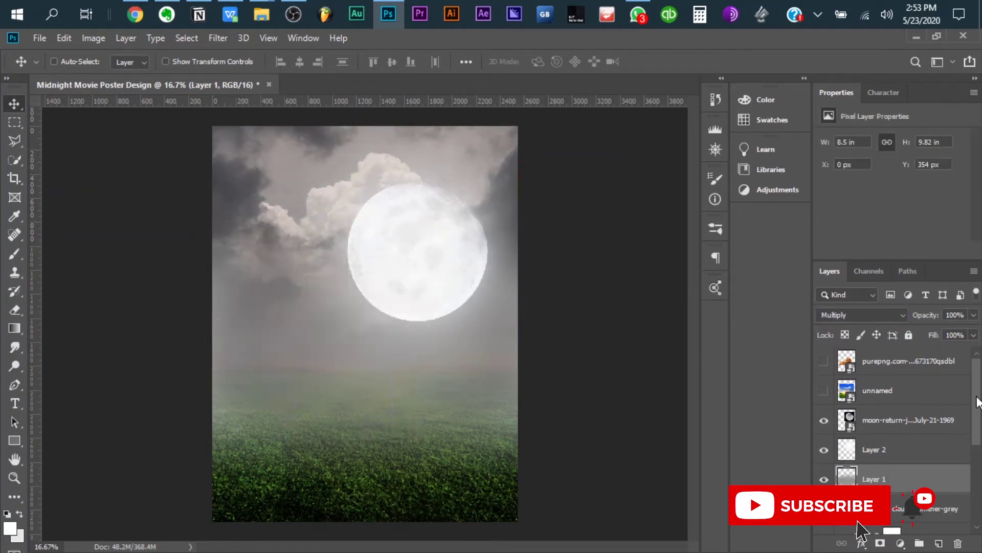
Shrink the puppy to 16.82% on the lower-right grass, then move the Male layer to the top
{"action": "left_click", "coordinate": [824, 390]}
{"action": "left_click", "coordinate": [824, 362]}
{"action": "left_click", "coordinate": [880, 364]}
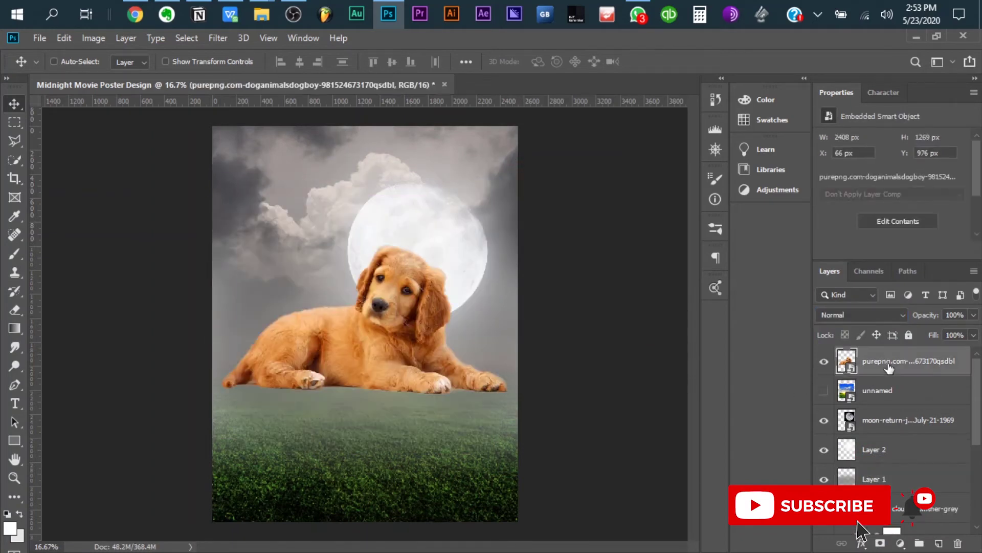
{"action": "key", "text": "ctrl+t"}
{"action": "left_click_drag", "start_coordinate": [225, 61], "coordinate": [195, 64]}
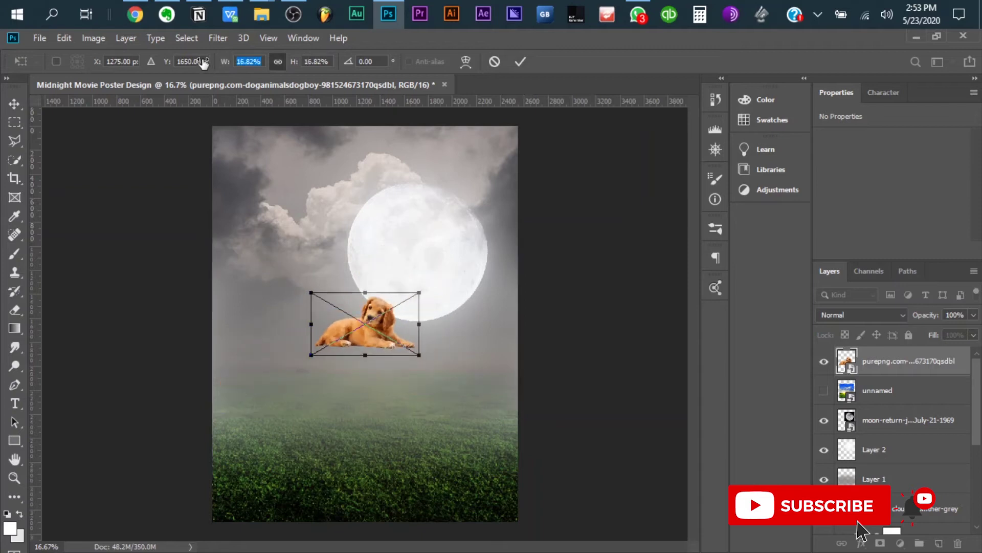
{"action": "left_click_drag", "start_coordinate": [394, 317], "coordinate": [456, 463]}
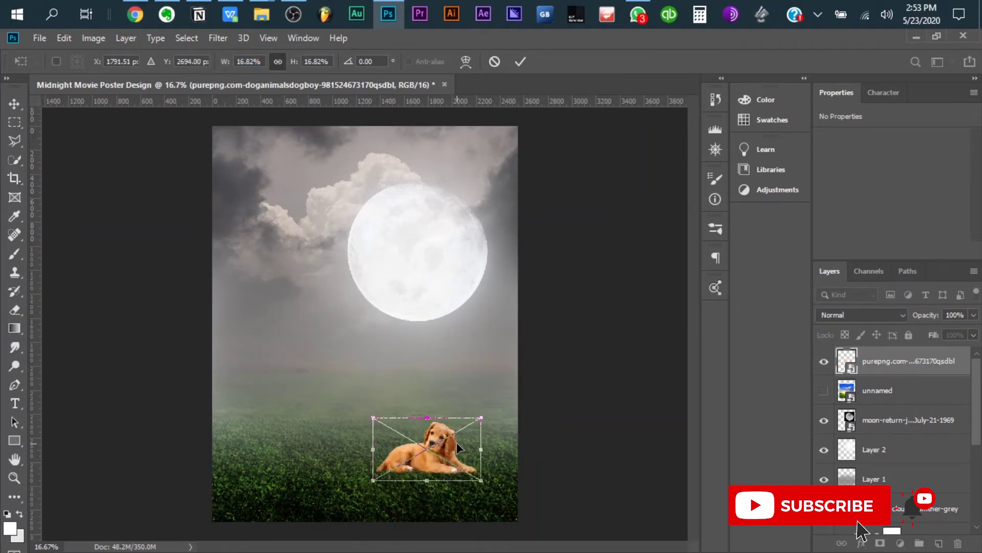
{"action": "key", "text": "Return"}
{"action": "scroll", "coordinate": [895, 435], "scroll_direction": "down", "scroll_amount": 3}
{"action": "mouse_move", "coordinate": [890, 478]}
{"action": "left_mouse_down"}
{"action": "mouse_move", "coordinate": [891, 330]}
{"action": "mouse_move", "coordinate": [890, 353]}
{"action": "left_mouse_up"}
Show the man, scale him down to about 46%, and stand him on the grass left of the puppy
{"action": "left_click", "coordinate": [823, 361]}
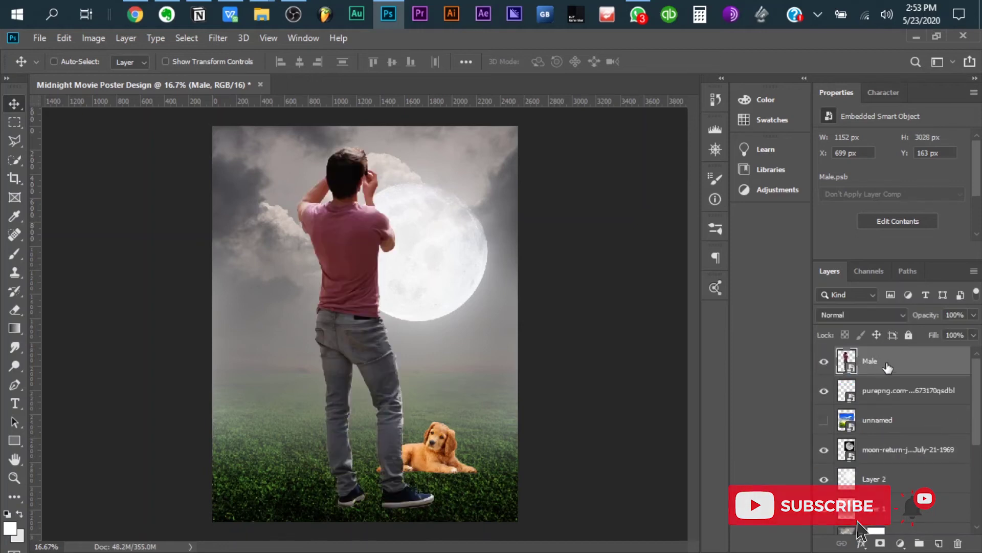
{"action": "key", "text": "ctrl+t"}
{"action": "left_click", "coordinate": [248, 61]}
{"action": "type", "text": "60"}
{"action": "key", "text": "Return"}
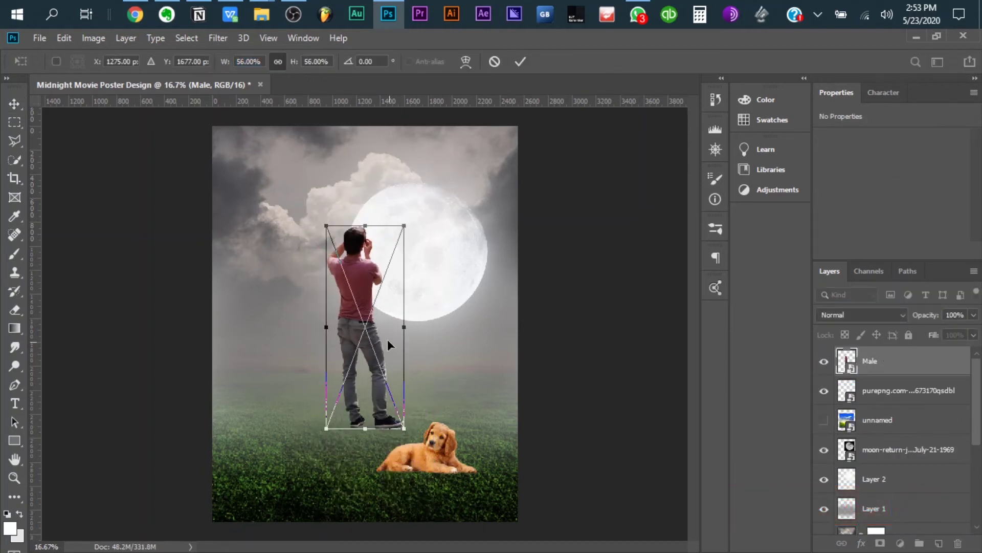
{"action": "left_click_drag", "start_coordinate": [388, 339], "coordinate": [336, 404]}
{"action": "left_click_drag", "start_coordinate": [226, 63], "coordinate": [218, 67]}
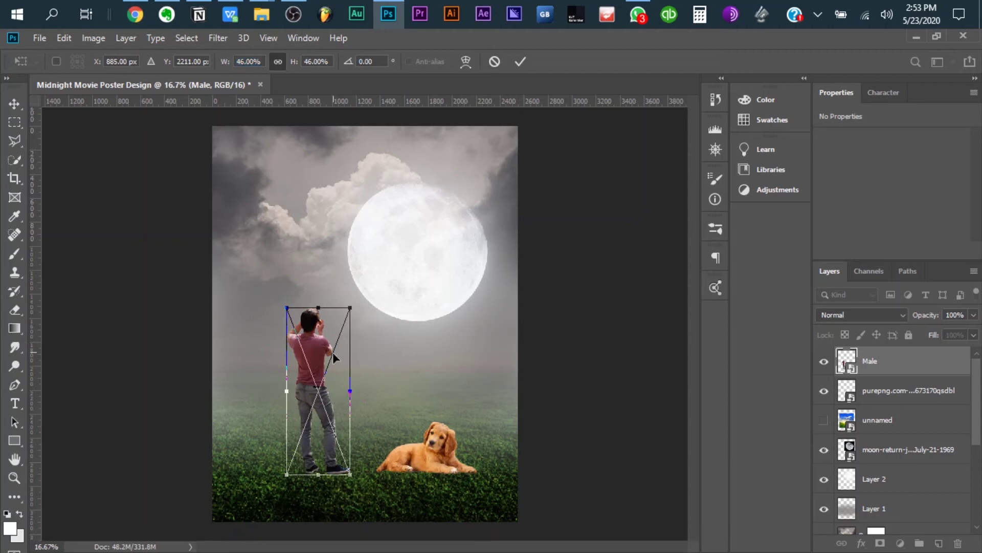
{"action": "mouse_move", "coordinate": [333, 352]}
{"action": "left_mouse_down"}
{"action": "mouse_move", "coordinate": [326, 419]}
{"action": "mouse_move", "coordinate": [323, 385]}
{"action": "mouse_move", "coordinate": [312, 404]}
{"action": "mouse_move", "coordinate": [365, 383]}
{"action": "mouse_move", "coordinate": [298, 392]}
{"action": "left_mouse_up"}
{"action": "key", "text": "Return"}
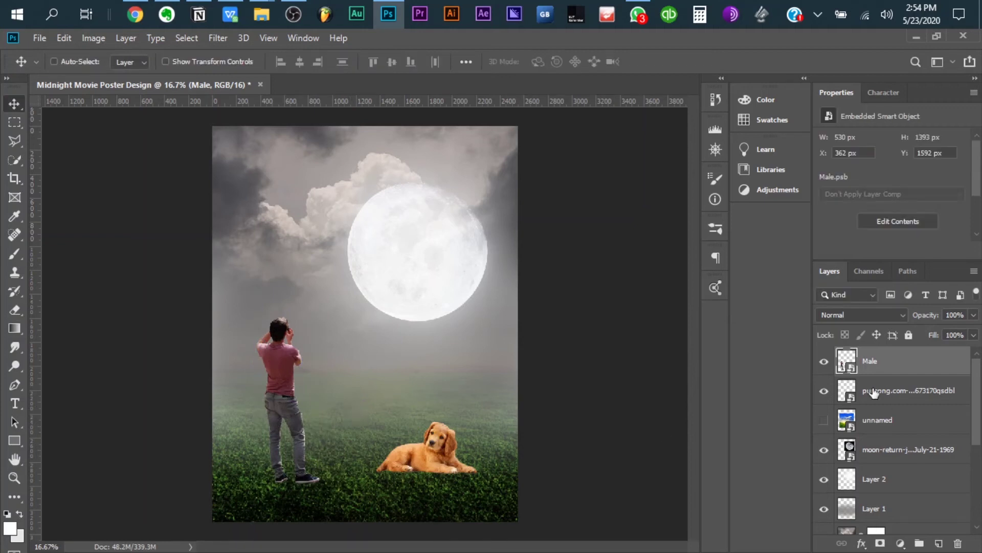
On a new layer above the puppy, paint a black shadow under the man's shoes
{"action": "left_click", "coordinate": [873, 392]}
{"action": "left_click", "coordinate": [938, 543]}
{"action": "key", "text": "b"}
{"action": "key", "text": "d"}
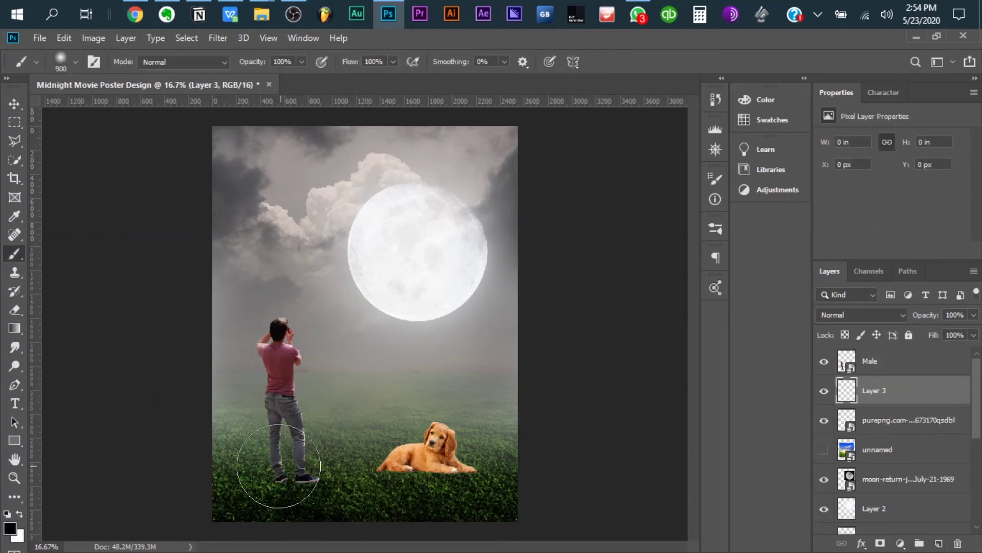
{"action": "key", "text": "bracketleft"}
{"action": "key", "text": "bracketleft"}
{"action": "key", "text": "bracketleft"}
{"action": "key", "text": "bracketleft"}
{"action": "key", "text": "bracketleft"}
{"action": "key", "text": "bracketleft"}
{"action": "key", "text": "ctrl+plus"}
{"action": "scroll", "coordinate": [329, 335], "scroll_direction": "down", "scroll_amount": 3}
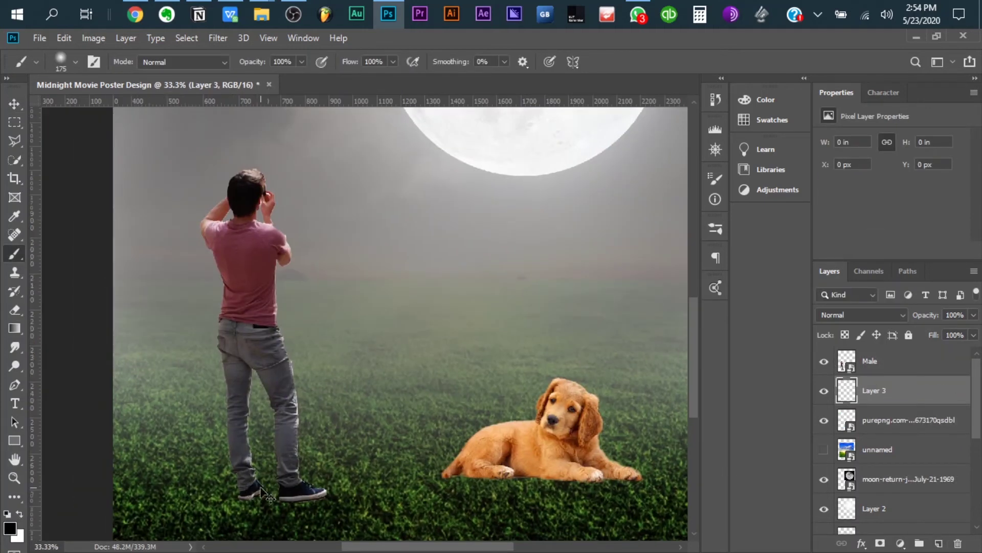
{"action": "scroll", "coordinate": [266, 492], "scroll_direction": "up", "scroll_amount": 1}
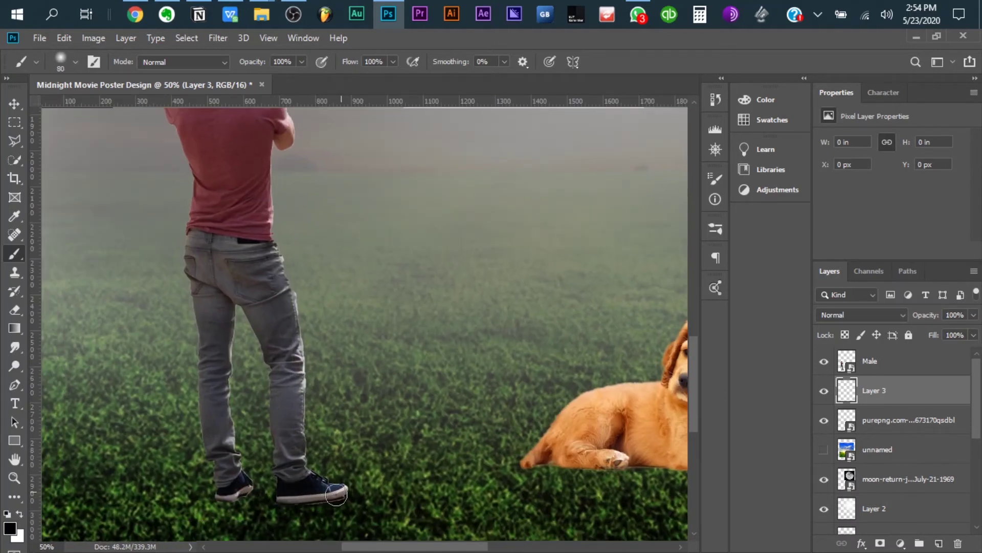
{"action": "left_click_drag", "start_coordinate": [336, 494], "coordinate": [221, 500]}
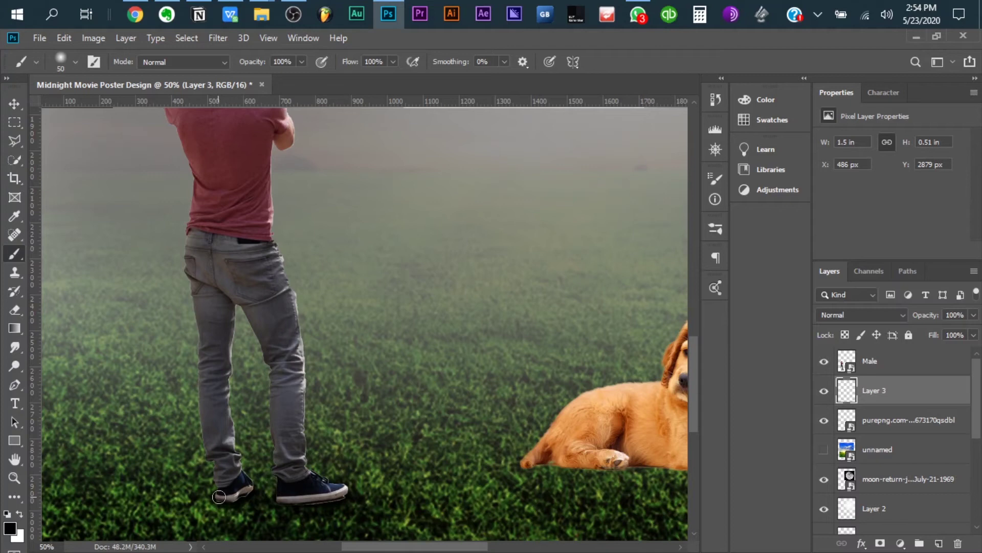
Mask the Male layer and blend the shoe bottoms into the grass with a 58% brush
{"action": "left_click", "coordinate": [882, 364]}
{"action": "key", "text": "ctrl+alt+m"}
{"action": "key", "text": "ctrl+plus"}
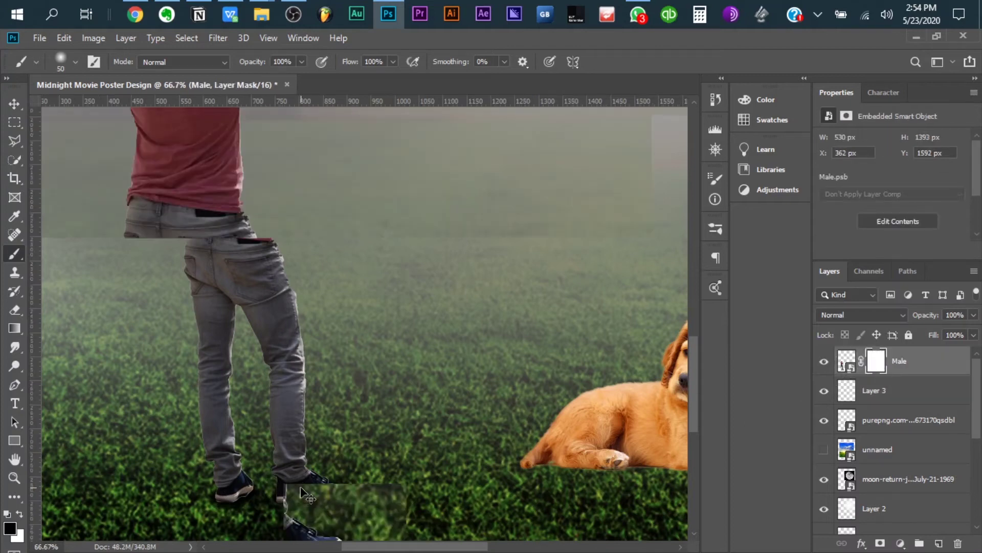
{"action": "left_click_drag", "start_coordinate": [279, 496], "coordinate": [342, 109]}
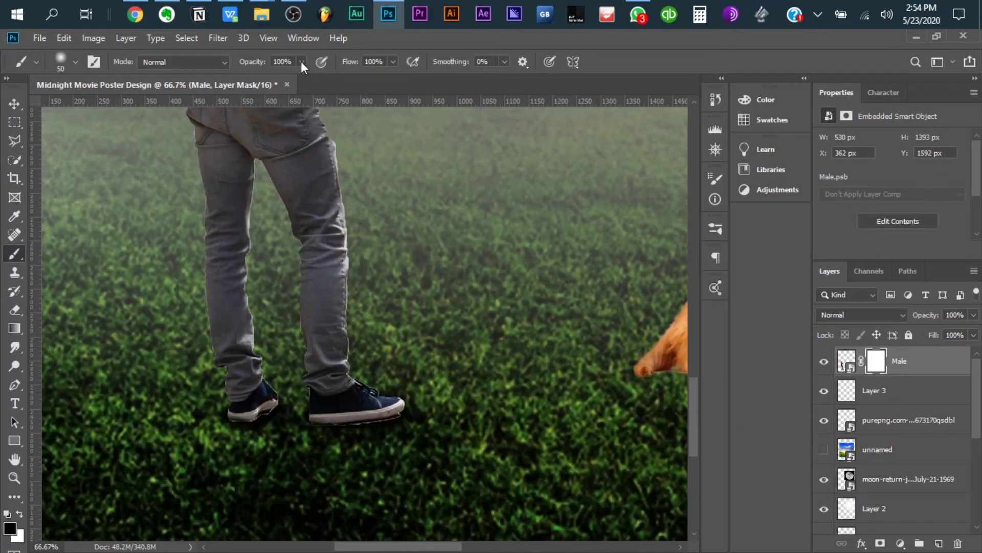
{"action": "left_click", "coordinate": [312, 427]}
{"action": "left_click_drag", "start_coordinate": [338, 429], "coordinate": [373, 420]}
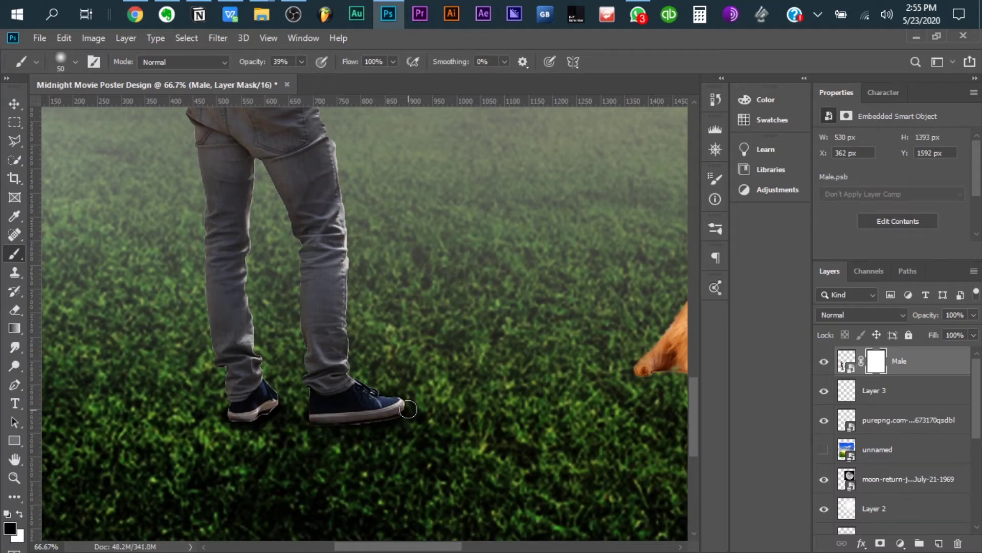
{"action": "left_click", "coordinate": [302, 61]}
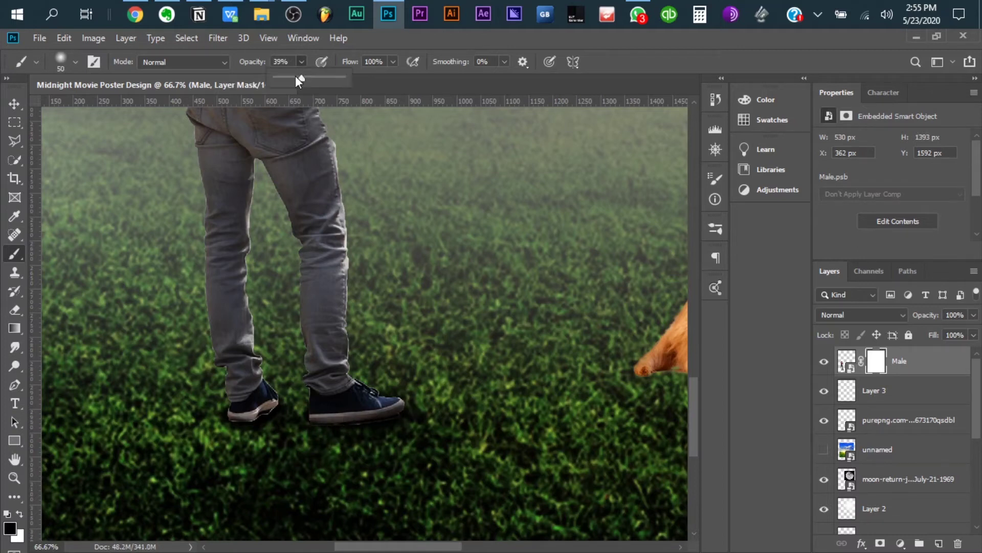
{"action": "left_click", "coordinate": [385, 412]}
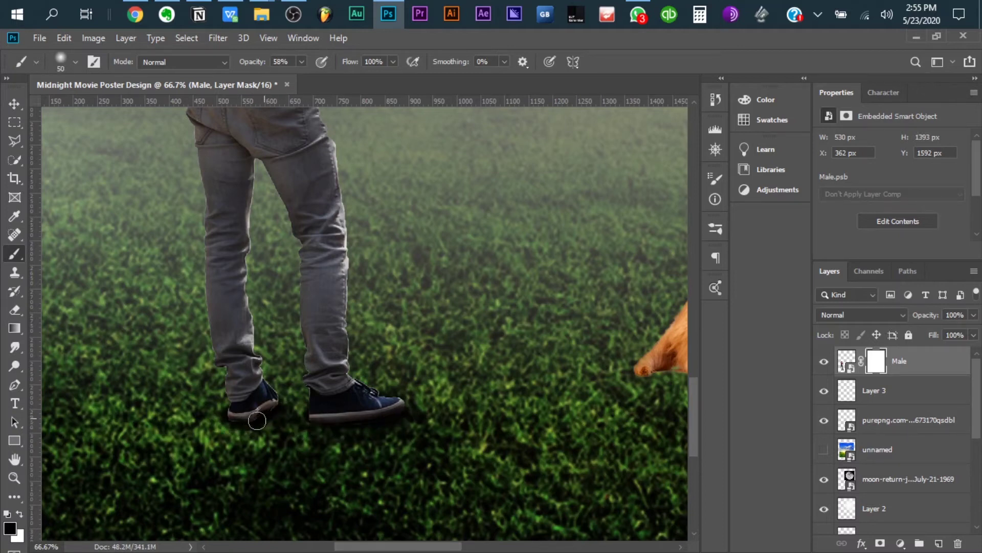
Lower Layer 3 beneath the man to 82% opacity and fit the poster in view
{"action": "left_click", "coordinate": [880, 391]}
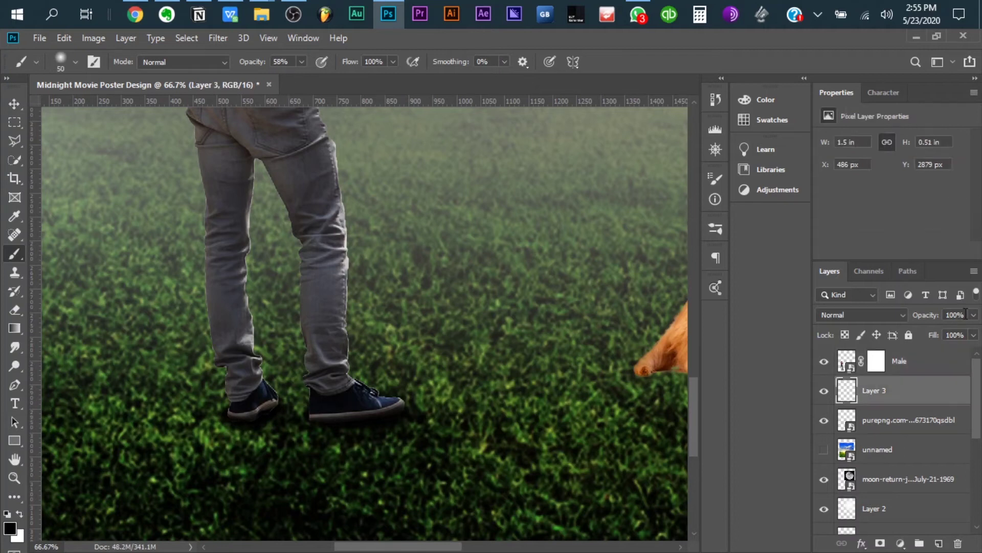
{"action": "left_click", "coordinate": [973, 315]}
{"action": "mouse_move", "coordinate": [974, 331]}
{"action": "left_mouse_down"}
{"action": "mouse_move", "coordinate": [938, 335]}
{"action": "mouse_move", "coordinate": [955, 335]}
{"action": "left_mouse_up"}
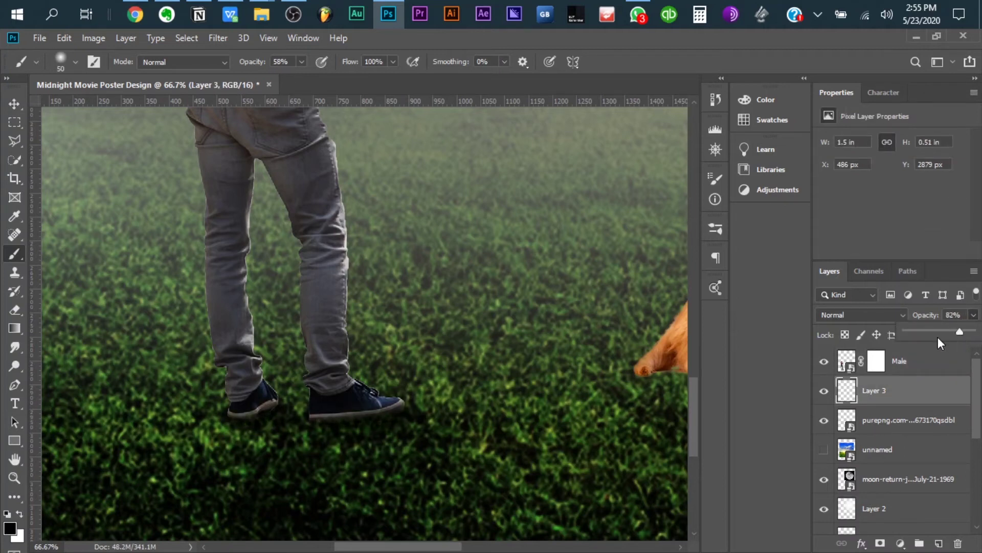
{"action": "key", "text": "Return"}
{"action": "key", "text": "ctrl+0"}
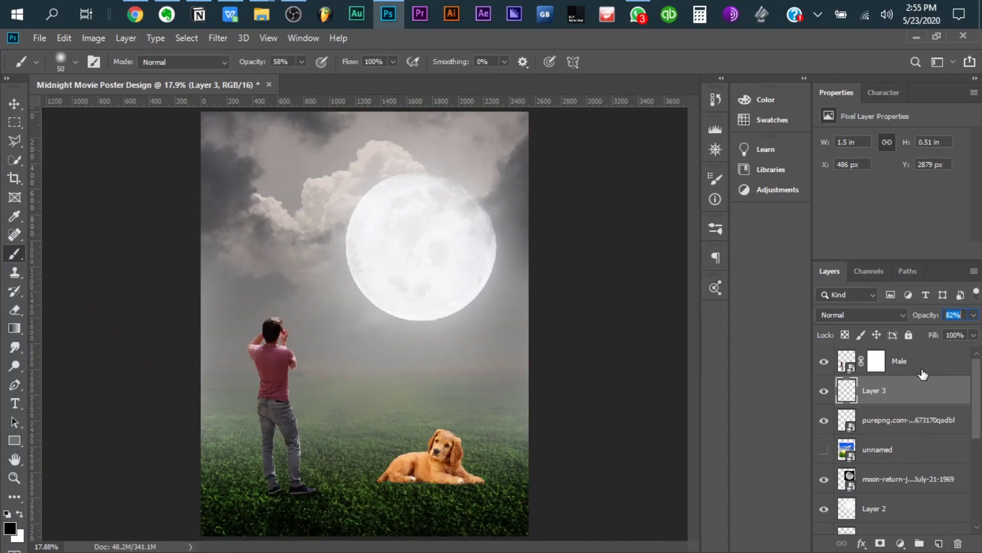
Group the man's layers as MODEL and the puppy layer as PUPPY
{"action": "left_click", "coordinate": [920, 366], "text": "shift"}
{"action": "key", "text": "ctrl+g"}
{"action": "type", "text": "MO"}
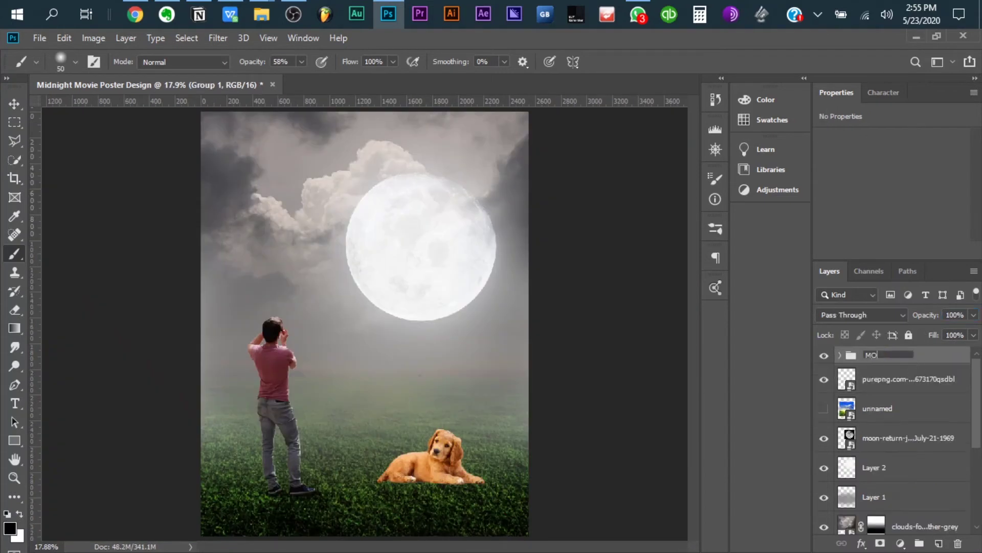
{"action": "type", "text": "DEL"}
{"action": "key", "text": "Return"}
{"action": "left_click", "coordinate": [890, 379]}
{"action": "key", "text": "ctrl+g"}
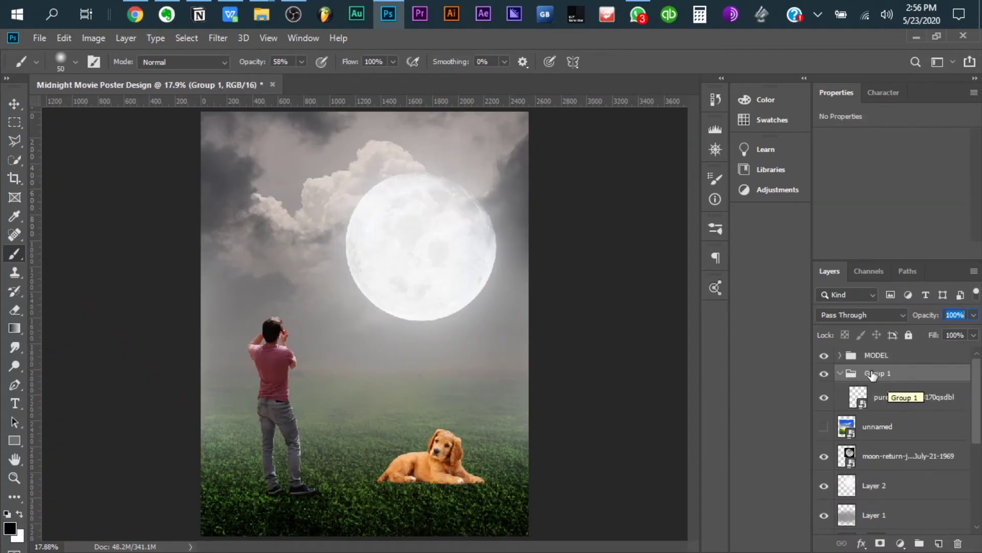
{"action": "double_click", "coordinate": [872, 374]}
{"action": "type", "text": "PUPPY"}
{"action": "key", "text": "Return"}
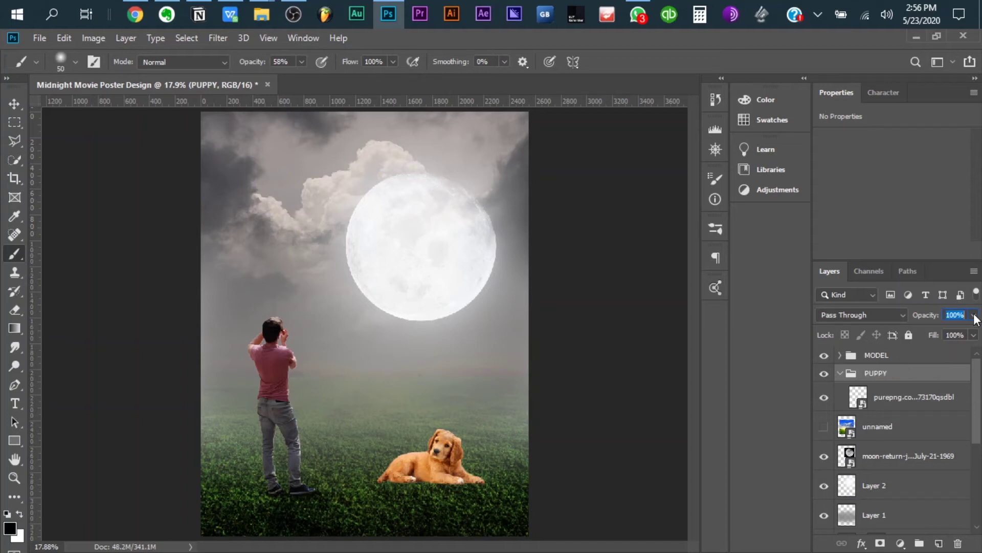
{"action": "left_click", "coordinate": [840, 374]}
Delete the hidden unnamed layer and group the moon layer and Layer 2 as FULL MOON
{"action": "left_click", "coordinate": [888, 407]}
{"action": "key", "text": "Delete"}
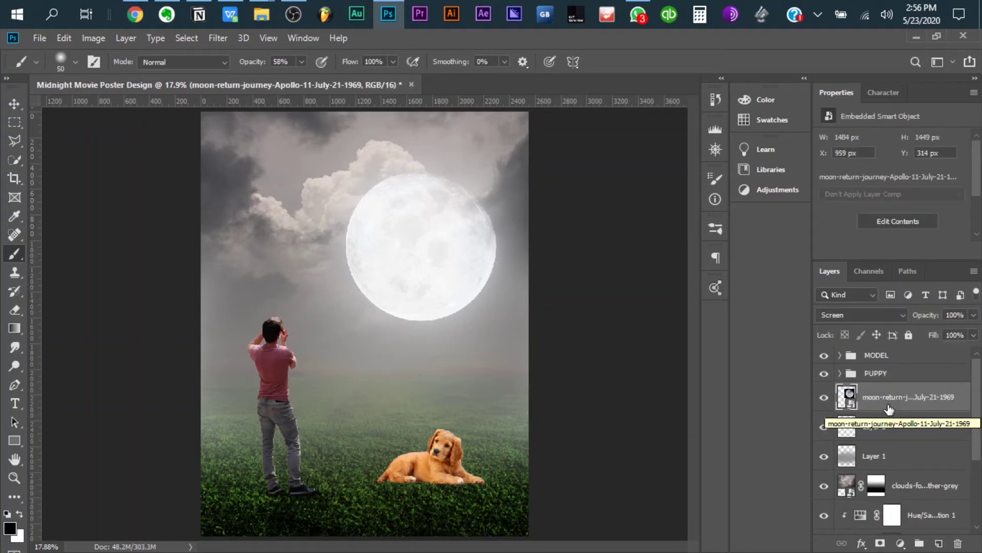
{"action": "left_click", "coordinate": [908, 435], "text": "shift"}
{"action": "key", "text": "ctrl+g"}
{"action": "double_click", "coordinate": [895, 391]}
{"action": "type", "text": "FULL MOON"}
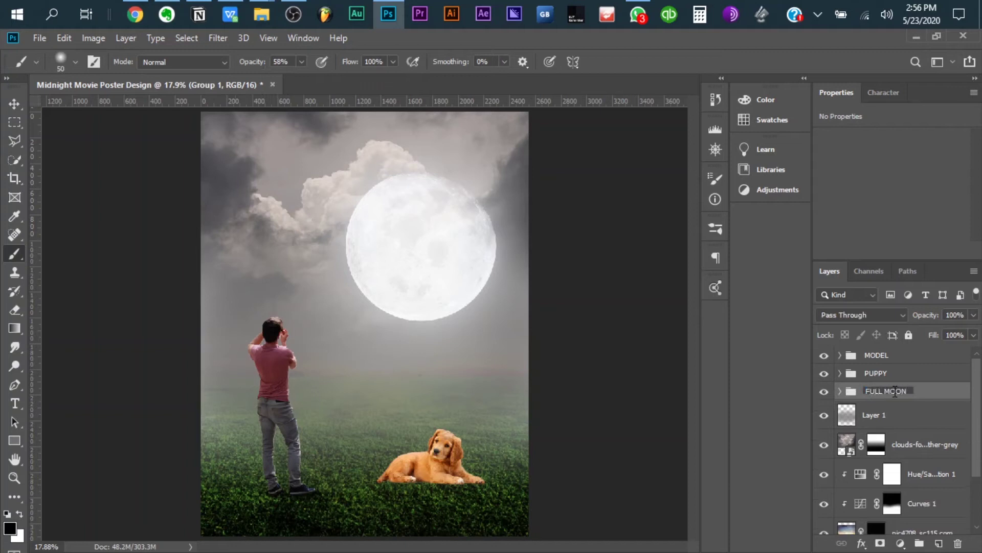
{"action": "key", "text": "Return"}
Add a new empty layer beneath the puppy inside the PUPPY group
{"action": "left_click", "coordinate": [840, 373]}
{"action": "left_click", "coordinate": [901, 397]}
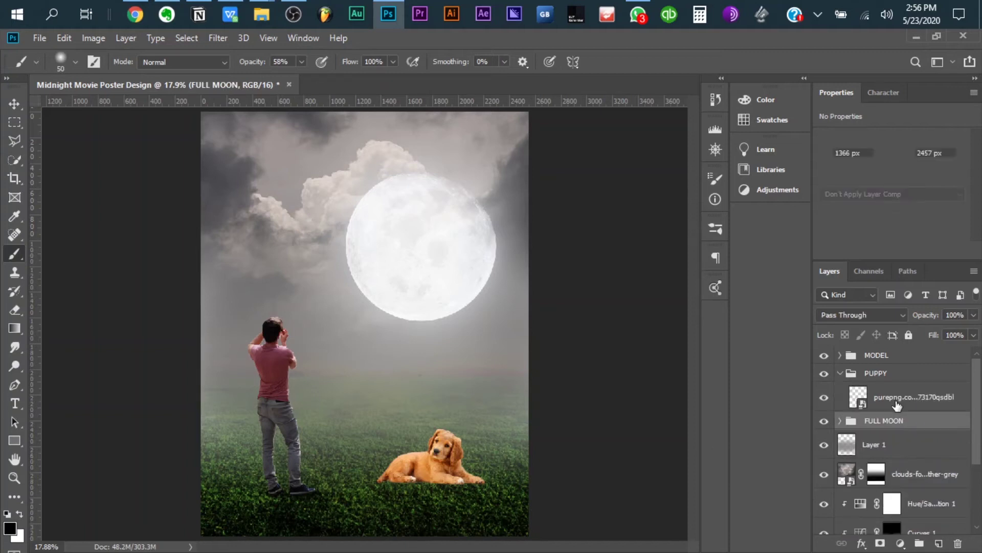
{"action": "left_click", "coordinate": [938, 544], "text": "ctrl"}
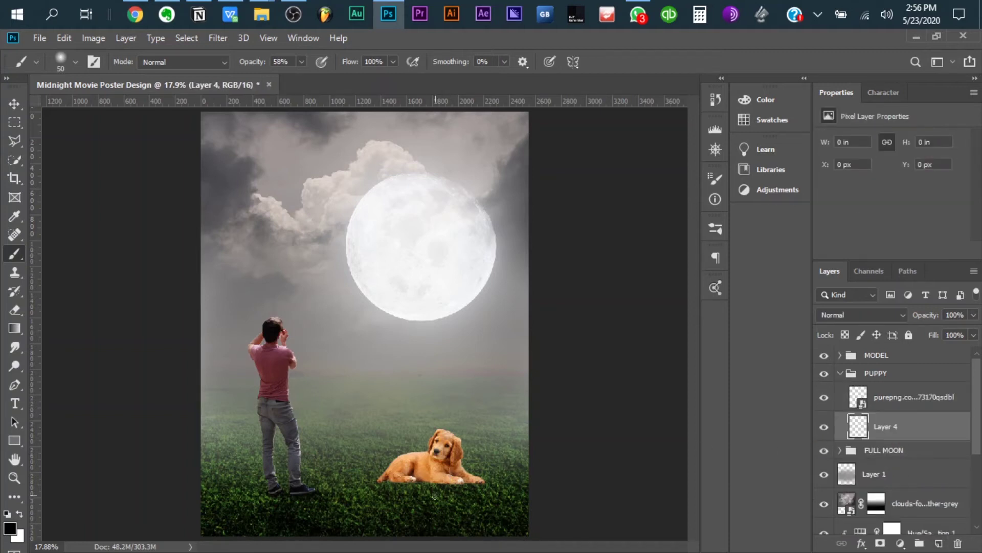
Paint a black shadow under the puppy's belly on Layer 4 and add a mask to the puppy
{"action": "key", "text": "bracketright"}
{"action": "scroll", "coordinate": [427, 475], "scroll_direction": "up", "scroll_amount": 3}
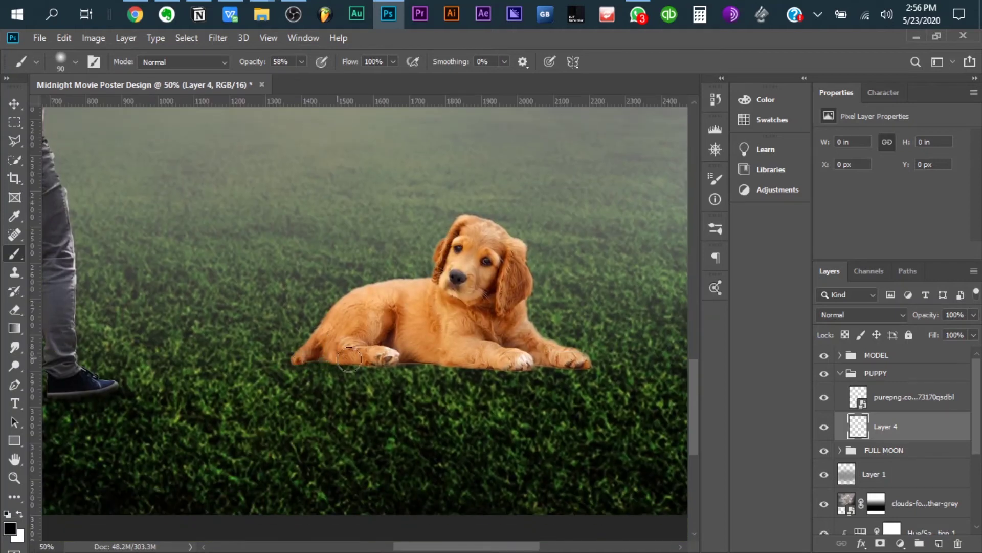
{"action": "left_click_drag", "start_coordinate": [349, 359], "coordinate": [588, 364]}
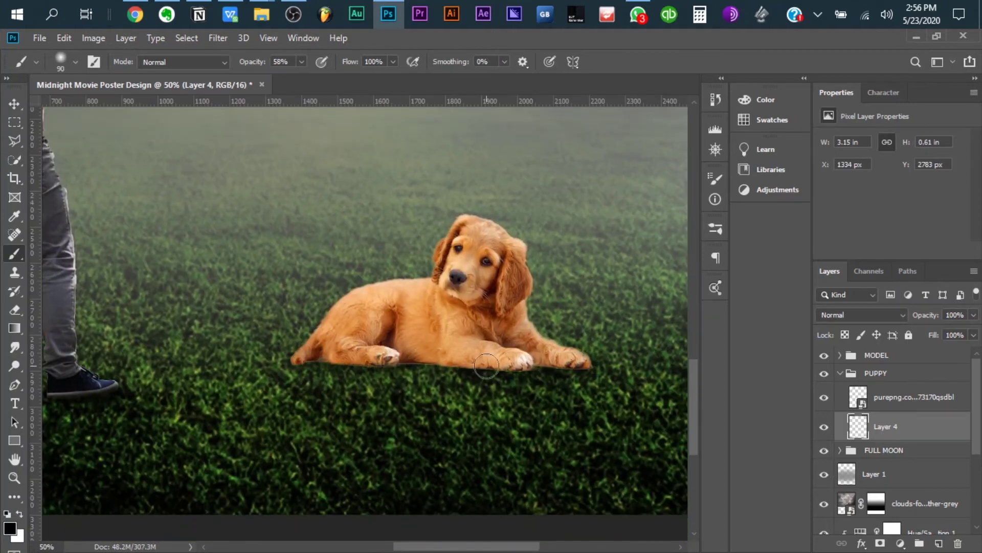
{"action": "left_click", "coordinate": [901, 397]}
{"action": "left_click", "coordinate": [880, 543]}
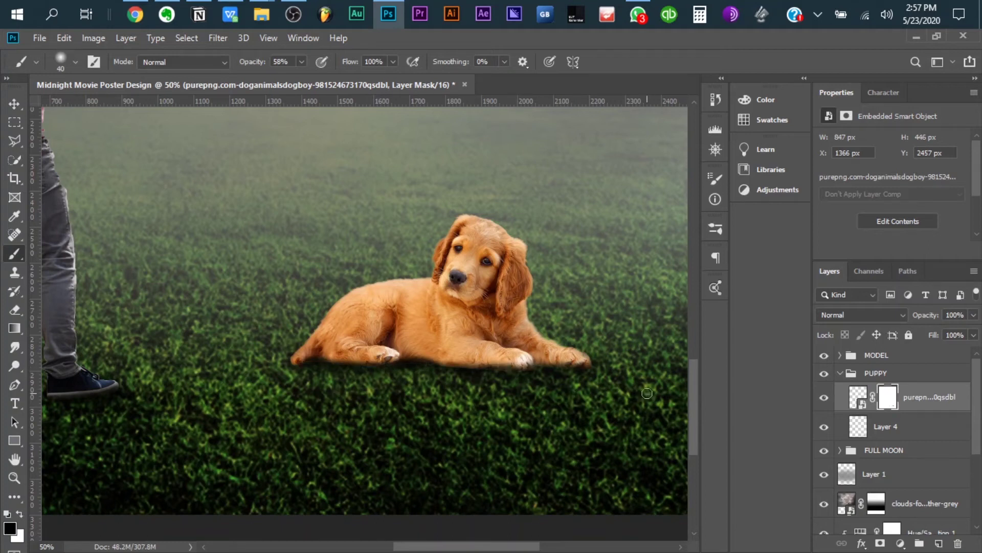
Lower the shadow layer Layer 4 to 75% opacity
{"action": "key", "text": "ctrl+0"}
{"action": "key", "text": "v"}
{"action": "left_click", "coordinate": [973, 315]}
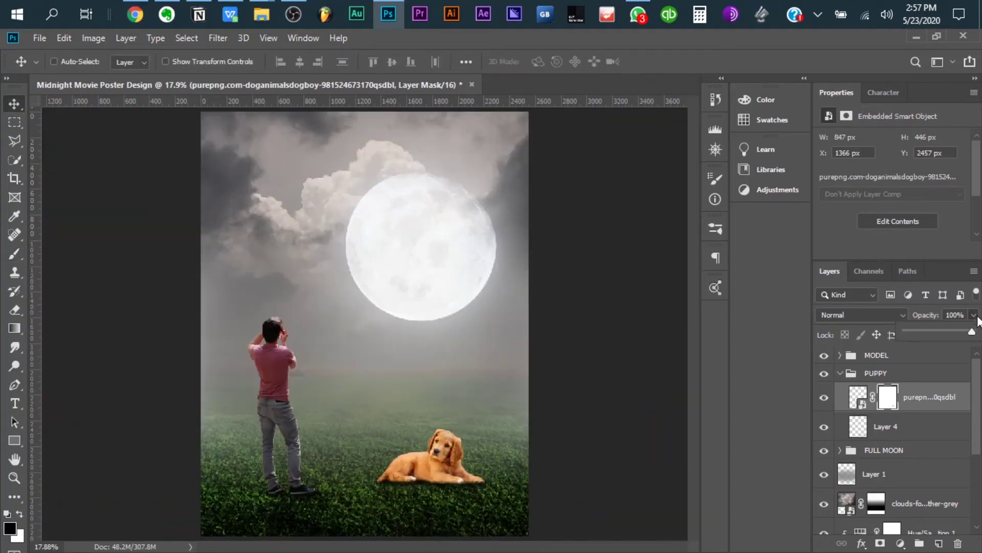
{"action": "left_click_drag", "start_coordinate": [975, 330], "coordinate": [950, 333]}
{"action": "left_click", "coordinate": [893, 429]}
{"action": "left_click", "coordinate": [973, 315]}
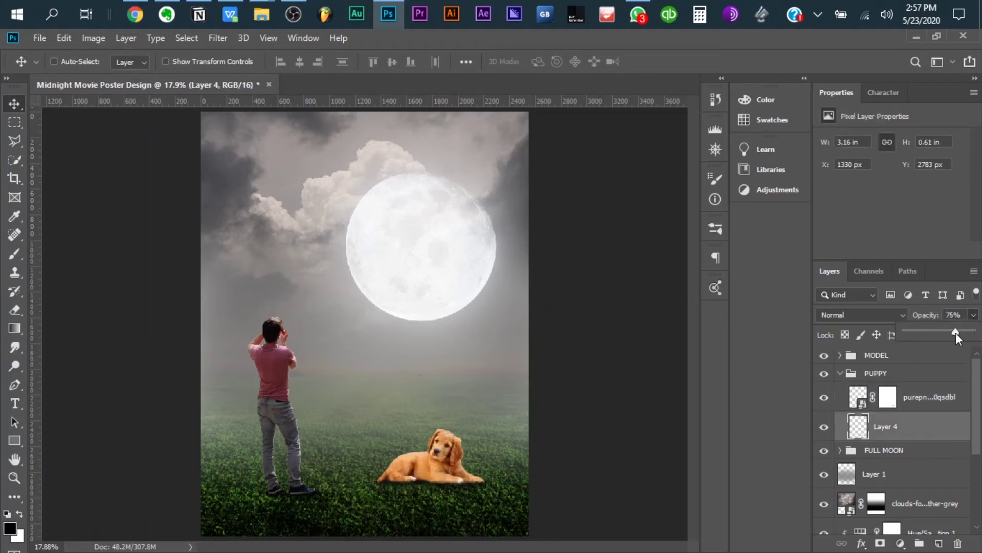
{"action": "left_click", "coordinate": [926, 397]}
{"action": "left_click", "coordinate": [900, 543]}
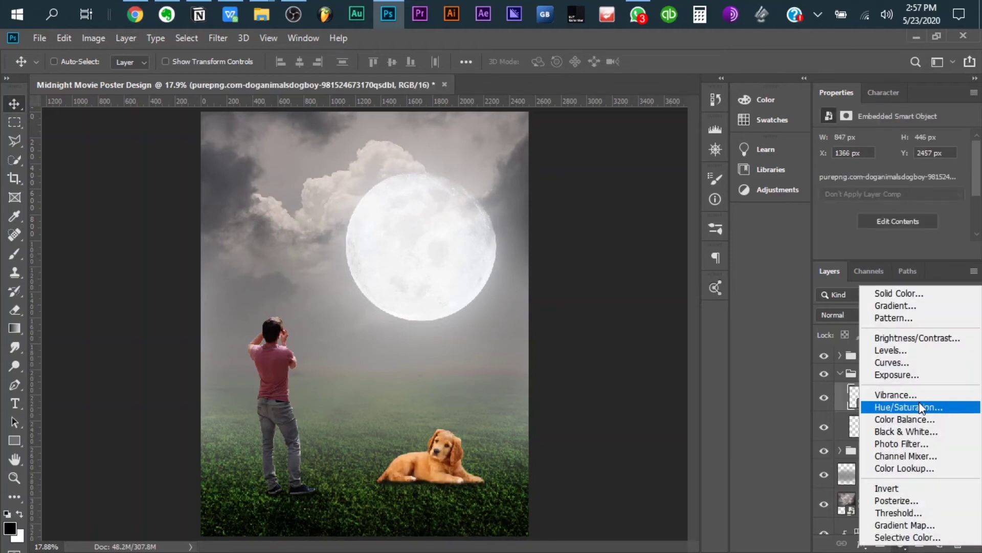
Add a Levels adjustment clipped to the puppy with Output white at 194
{"action": "left_click", "coordinate": [921, 350]}
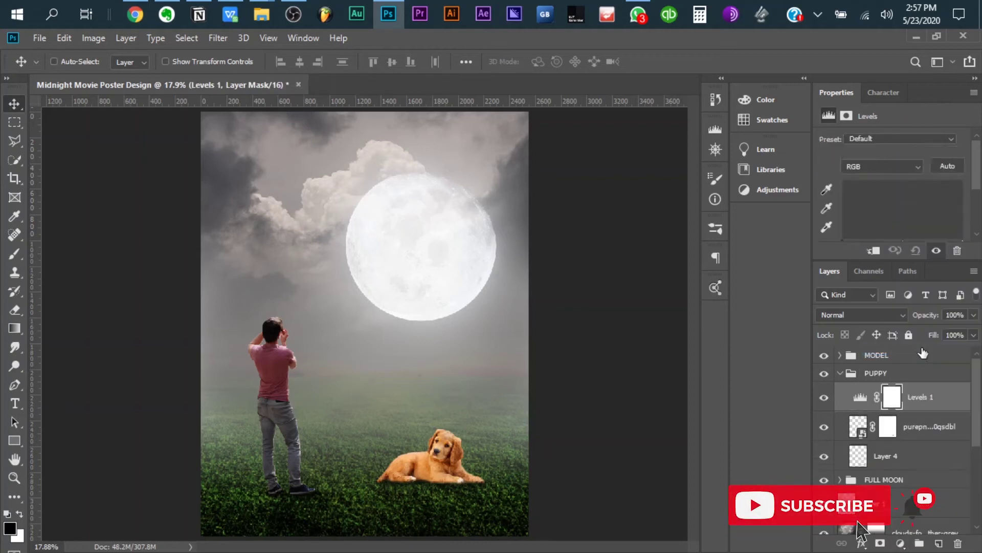
{"action": "left_click", "coordinate": [873, 251]}
{"action": "scroll", "coordinate": [974, 231], "scroll_direction": "down", "scroll_amount": 5}
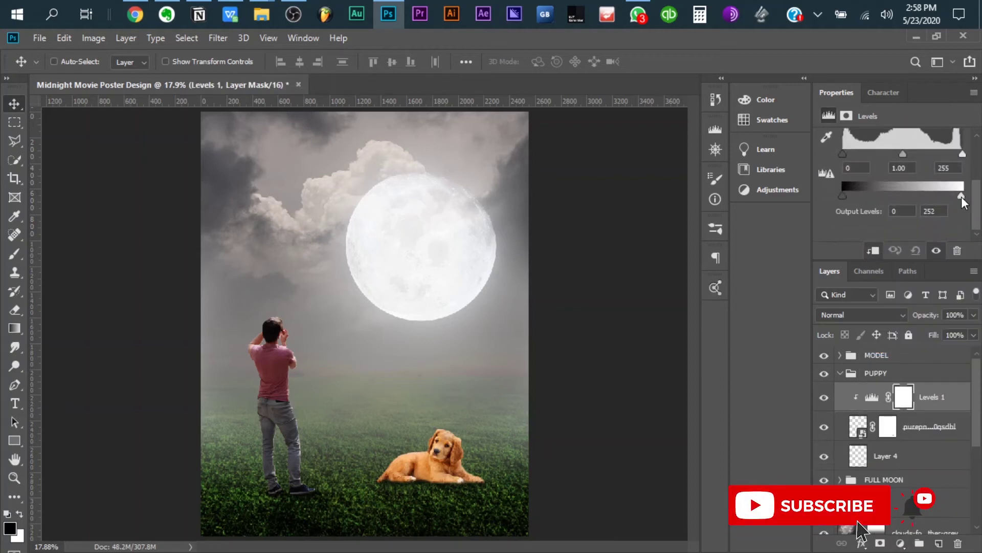
{"action": "left_click_drag", "start_coordinate": [962, 197], "coordinate": [921, 205]}
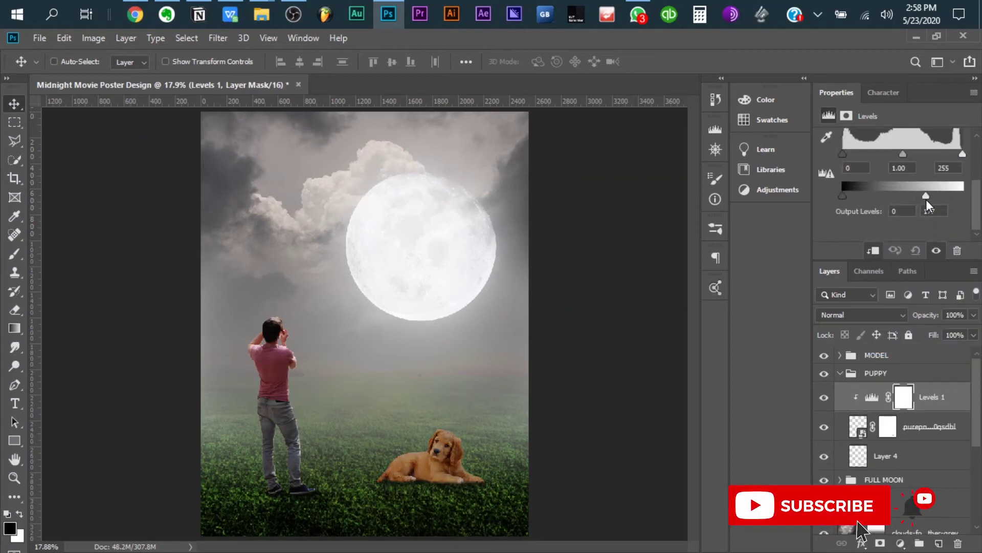
Brush the Levels mask to restore brightness along the puppy's back and head
{"action": "left_click", "coordinate": [903, 396]}
{"action": "key", "text": "b"}
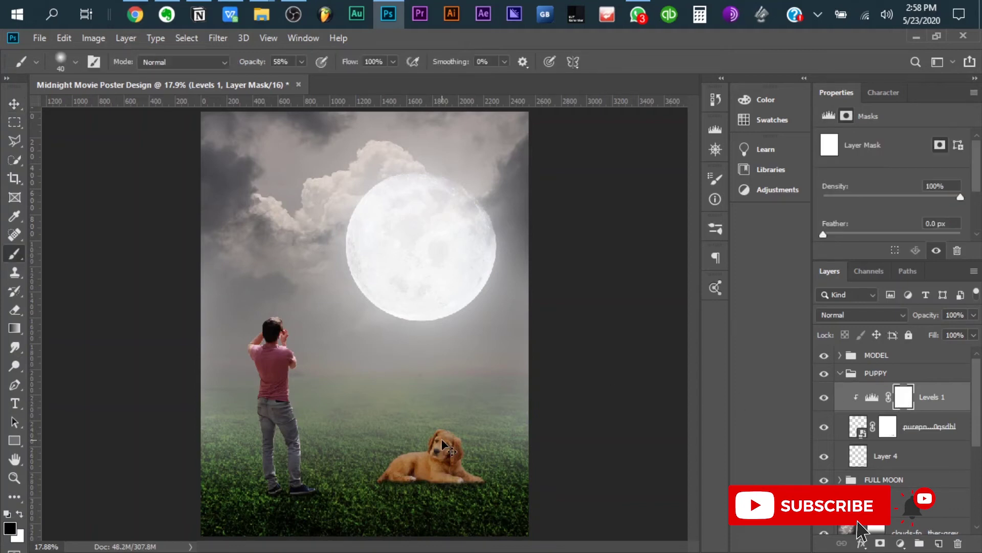
{"action": "scroll", "coordinate": [443, 446], "scroll_direction": "up", "scroll_amount": 3}
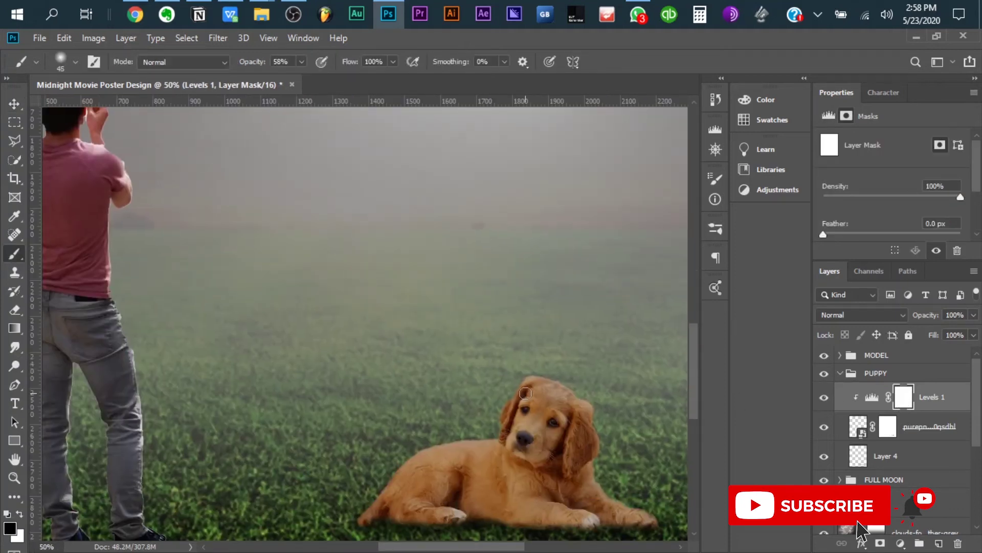
{"action": "left_click_drag", "start_coordinate": [489, 439], "coordinate": [364, 511]}
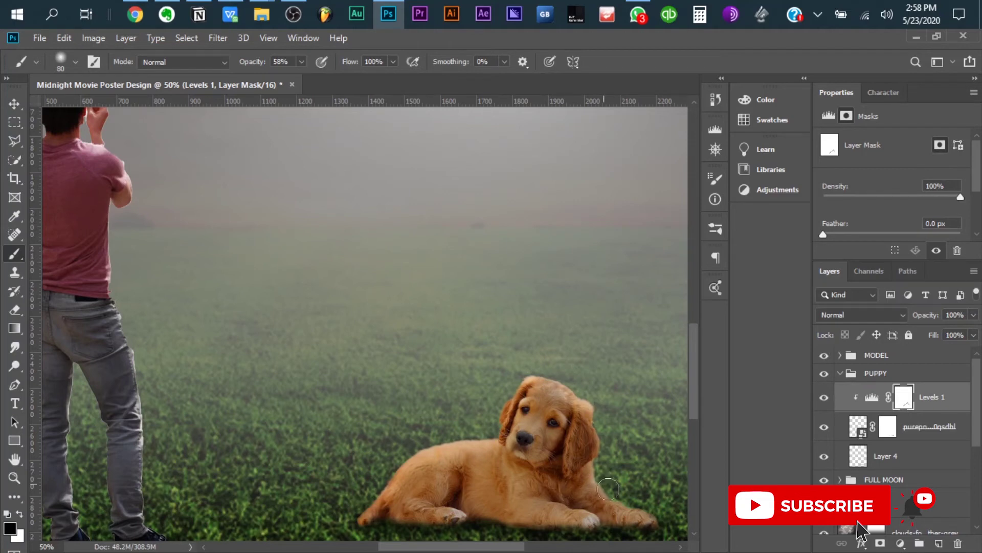
{"action": "left_click_drag", "start_coordinate": [608, 489], "coordinate": [665, 527]}
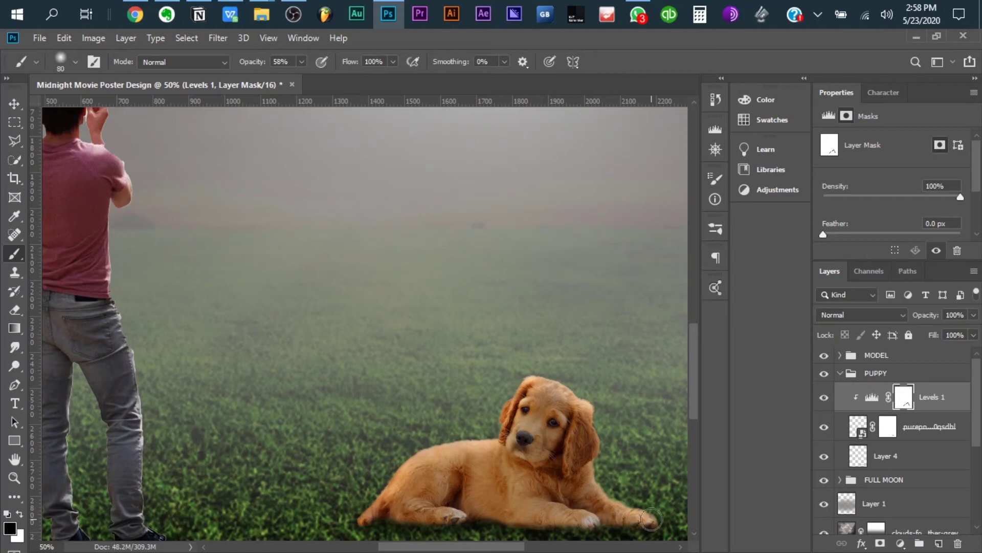
{"action": "key", "text": "ctrl+0"}
{"action": "key", "text": "v"}
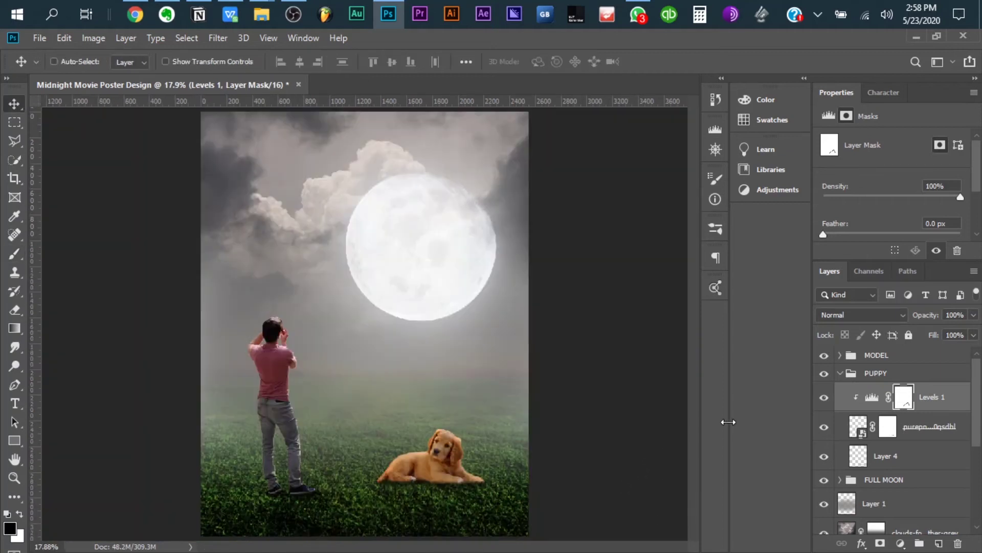
{"action": "left_click", "coordinate": [844, 377]}
{"action": "key", "text": "ctrl+t"}
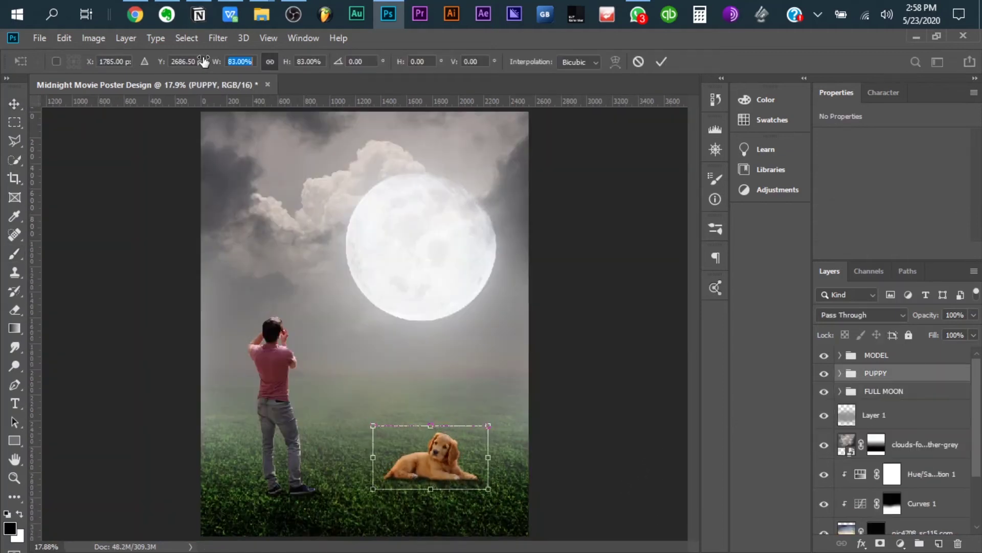
{"action": "left_click_drag", "start_coordinate": [218, 64], "coordinate": [198, 59]}
{"action": "left_click_drag", "start_coordinate": [457, 475], "coordinate": [360, 486]}
{"action": "key", "text": "Return"}
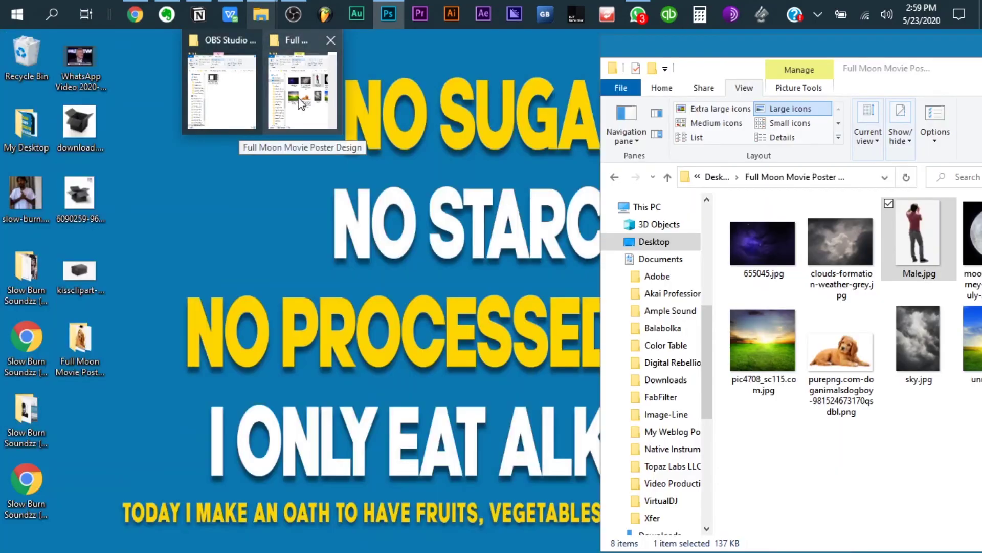
In File Explorer, go to TOSHIBA EXT > Assets > Vehicles and drag the wagon PNG onto the canvas
{"action": "mouse_move", "coordinate": [261, 14]}
{"action": "left_click", "coordinate": [302, 76]}
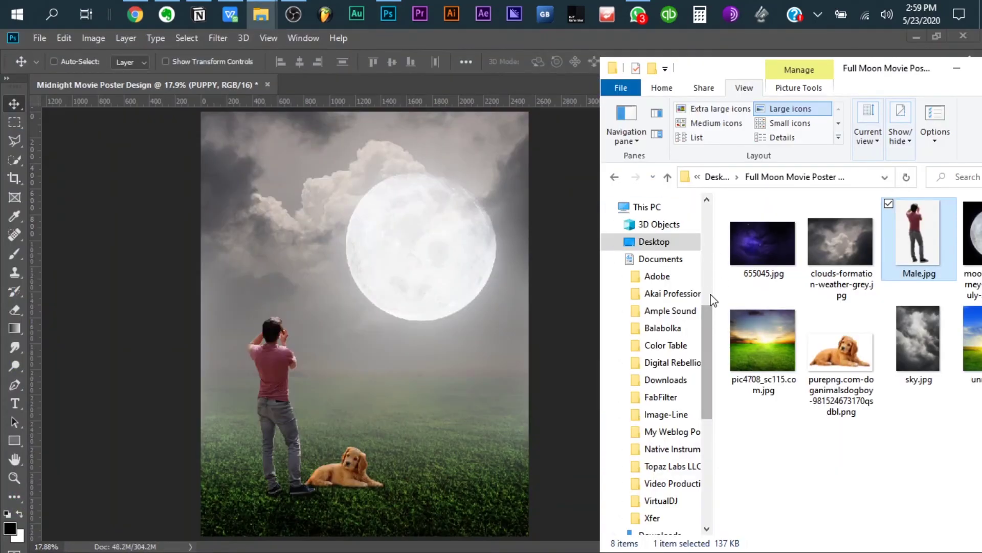
{"action": "scroll", "coordinate": [708, 302], "scroll_direction": "up", "scroll_amount": 5}
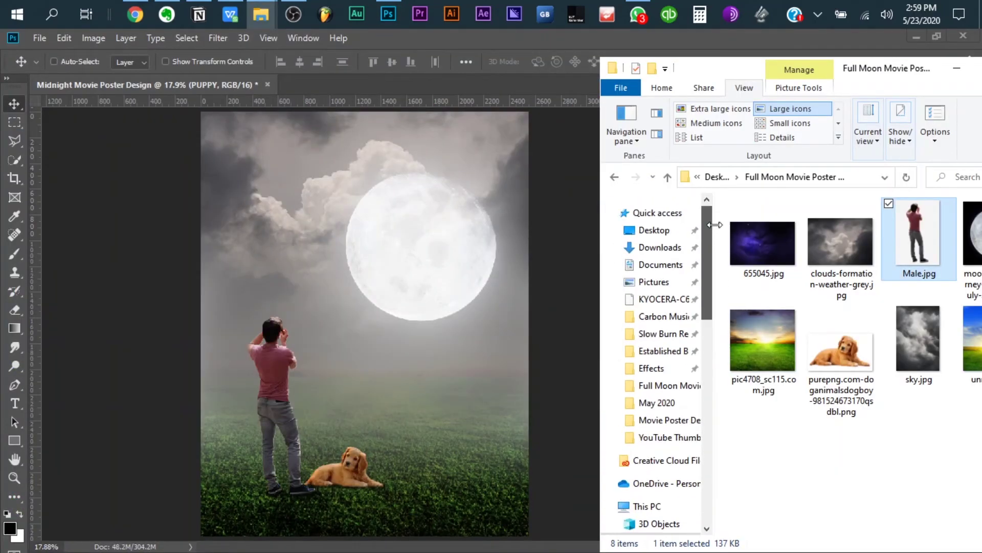
{"action": "left_click", "coordinate": [663, 351]}
{"action": "left_click", "coordinate": [668, 177]}
{"action": "double_click", "coordinate": [765, 222]}
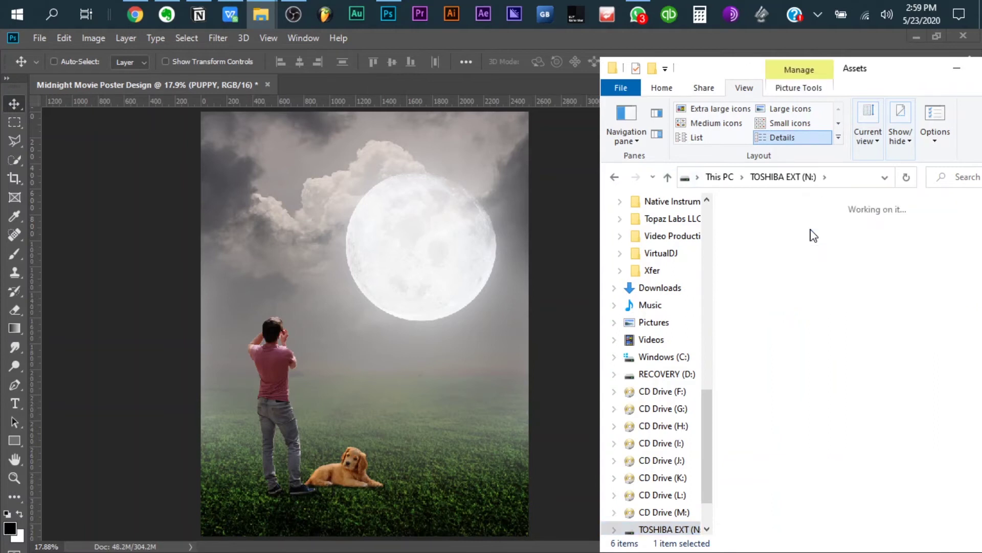
{"action": "left_click_drag", "start_coordinate": [877, 77], "coordinate": [771, 61]}
{"action": "left_click_drag", "start_coordinate": [927, 205], "coordinate": [922, 449]}
{"action": "scroll", "coordinate": [926, 281], "scroll_direction": "down", "scroll_amount": 1}
{"action": "double_click", "coordinate": [659, 389]}
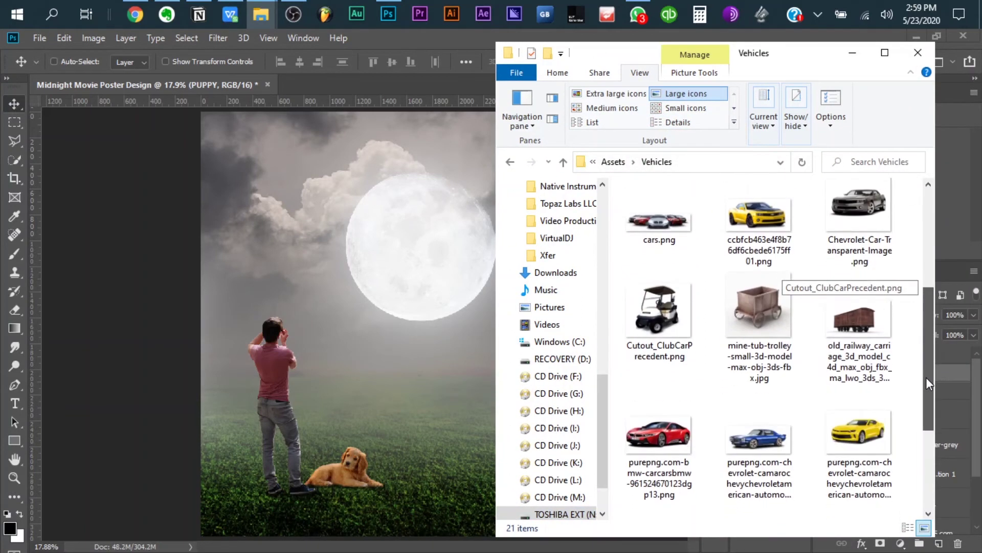
{"action": "scroll", "coordinate": [662, 492], "scroll_direction": "down", "scroll_amount": 1}
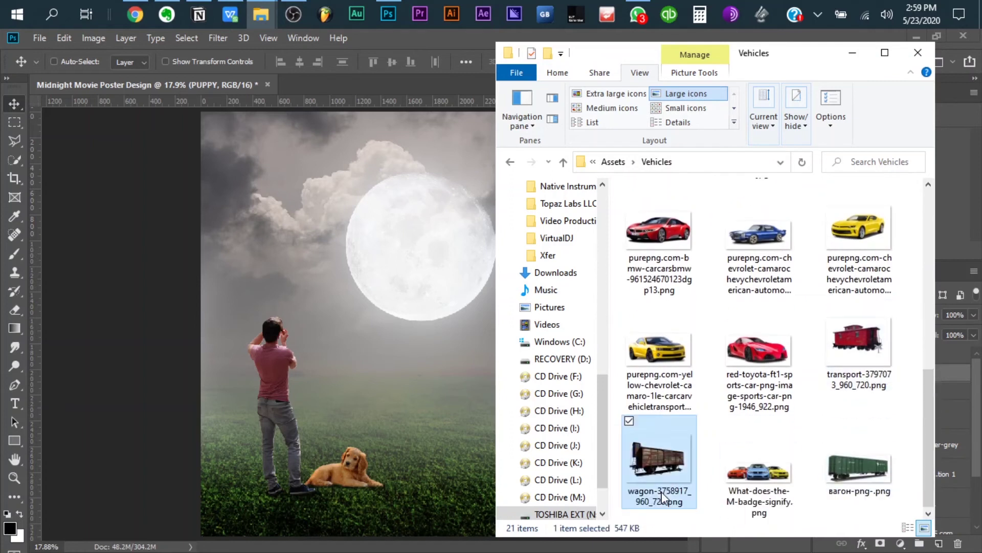
{"action": "mouse_move", "coordinate": [662, 492]}
{"action": "left_mouse_down"}
{"action": "mouse_move", "coordinate": [417, 399]}
{"action": "mouse_move", "coordinate": [522, 429]}
{"action": "left_mouse_up"}
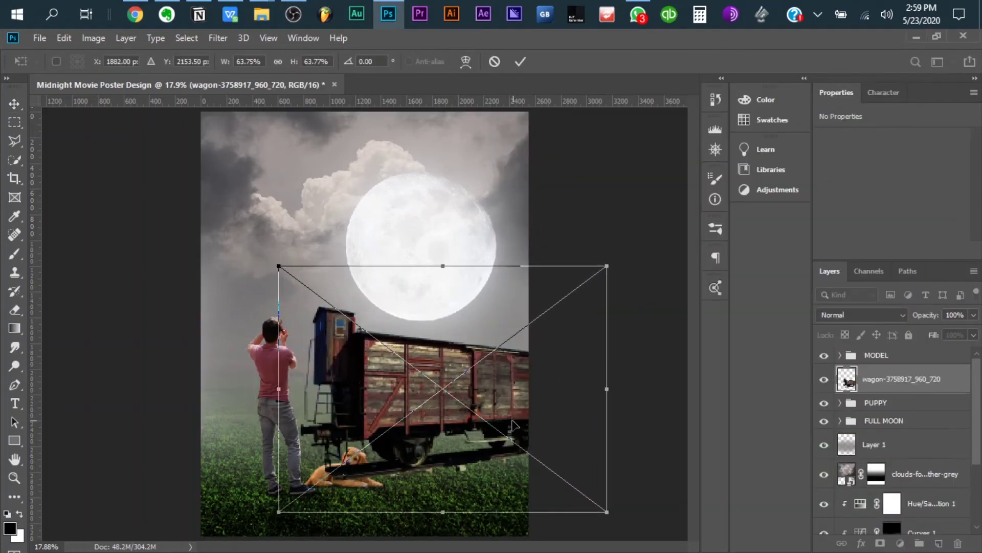
Shrink the wagon to about a quarter size on the right of the field, then delete it
{"action": "left_click_drag", "start_coordinate": [225, 62], "coordinate": [207, 62]}
{"action": "mouse_move", "coordinate": [473, 389]}
{"action": "left_mouse_down"}
{"action": "mouse_move", "coordinate": [515, 429]}
{"action": "mouse_move", "coordinate": [519, 417]}
{"action": "left_mouse_up"}
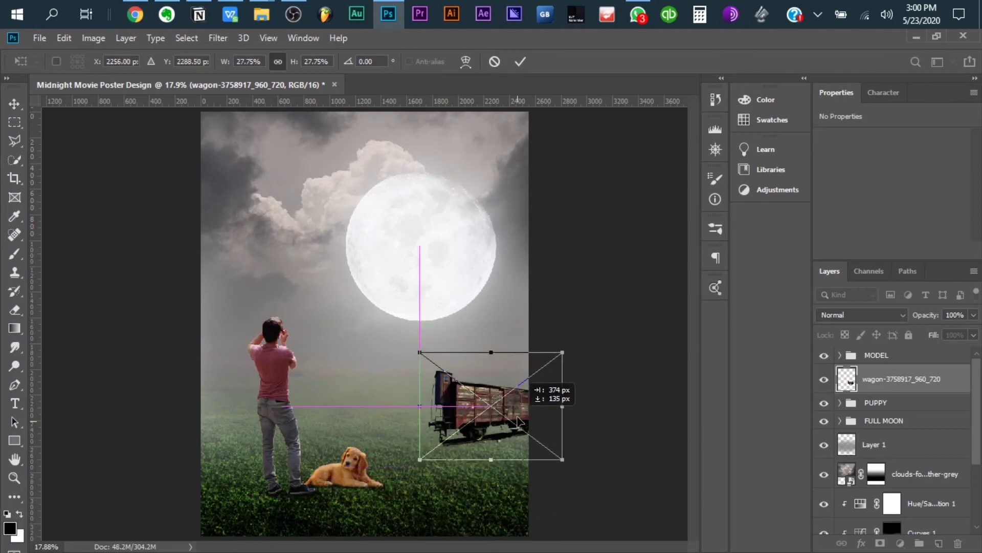
{"action": "key", "text": "Return"}
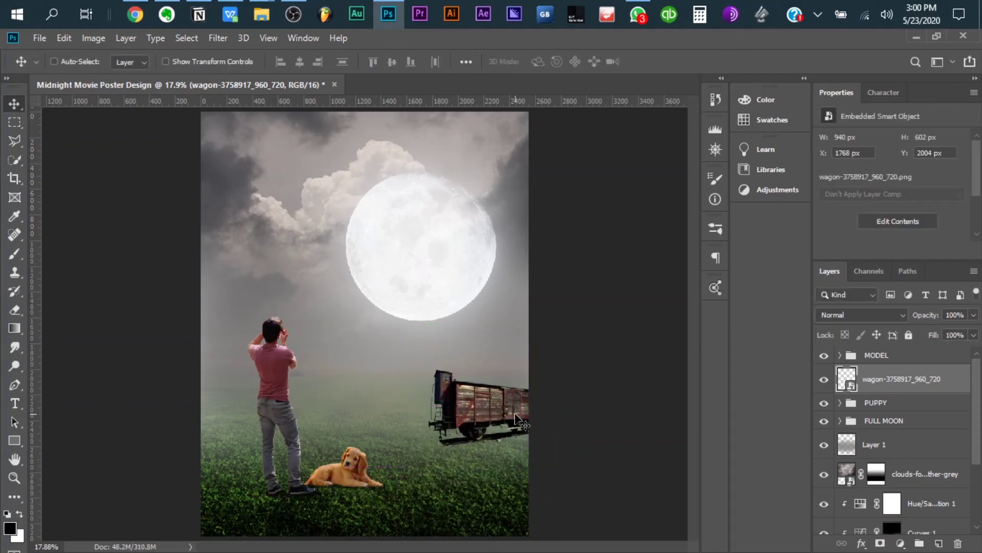
{"action": "key", "text": "Delete"}
Place the red caboose, shrink and flip it horizontally onto the field, then delete it
{"action": "left_click", "coordinate": [300, 87]}
{"action": "left_click", "coordinate": [867, 333]}
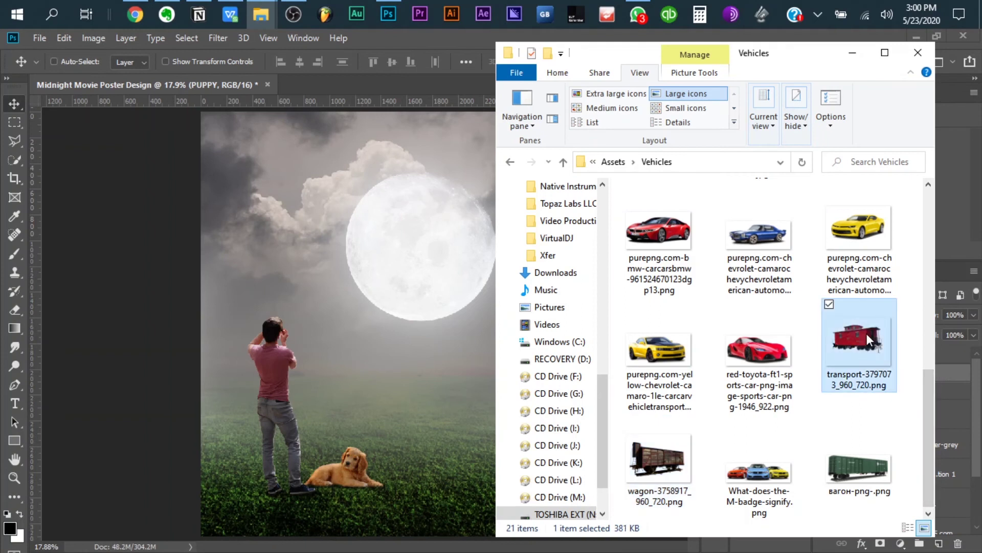
{"action": "mouse_move", "coordinate": [867, 333]}
{"action": "left_mouse_down"}
{"action": "mouse_move", "coordinate": [457, 389]}
{"action": "mouse_move", "coordinate": [449, 425]}
{"action": "mouse_move", "coordinate": [407, 476]}
{"action": "left_mouse_up"}
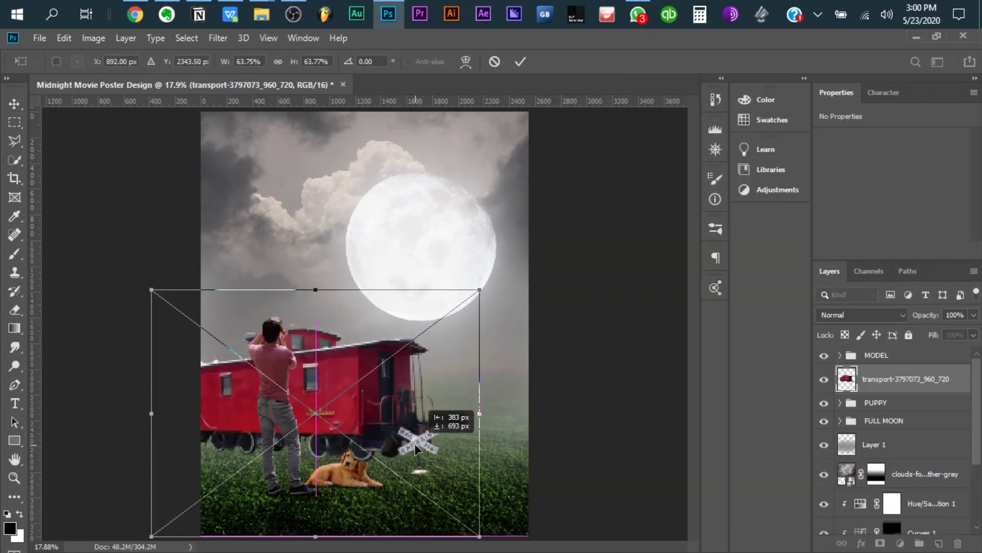
{"action": "left_click", "coordinate": [278, 61]}
{"action": "left_click_drag", "start_coordinate": [480, 290], "coordinate": [407, 339]}
{"action": "mouse_move", "coordinate": [364, 424]}
{"action": "left_mouse_down"}
{"action": "mouse_move", "coordinate": [315, 433]}
{"action": "mouse_move", "coordinate": [527, 437]}
{"action": "mouse_move", "coordinate": [550, 394]}
{"action": "left_mouse_up"}
{"action": "right_click", "coordinate": [320, 421]}
{"action": "left_click", "coordinate": [400, 402]}
{"action": "key", "text": "Return"}
{"action": "left_click_drag", "start_coordinate": [484, 413], "coordinate": [477, 434]}
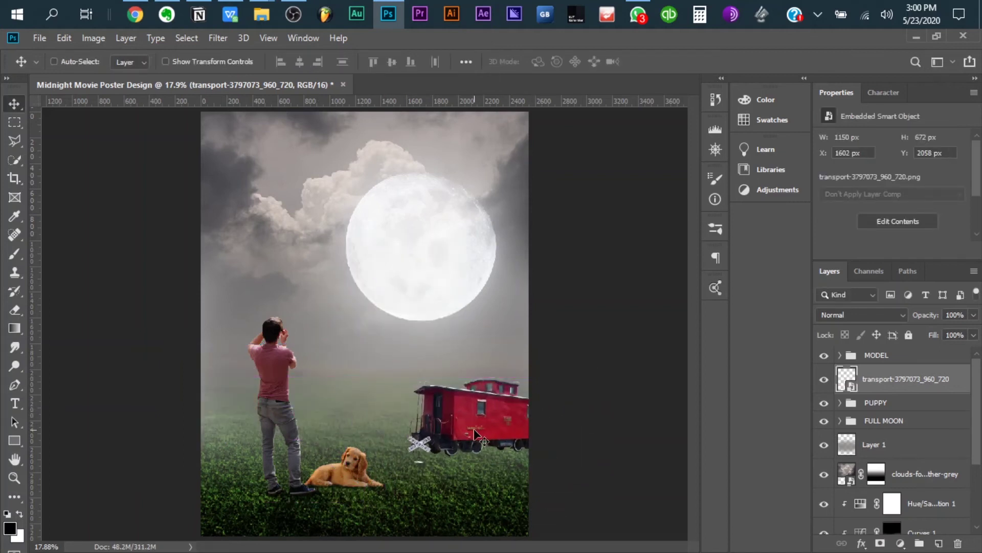
{"action": "key", "text": "Delete"}
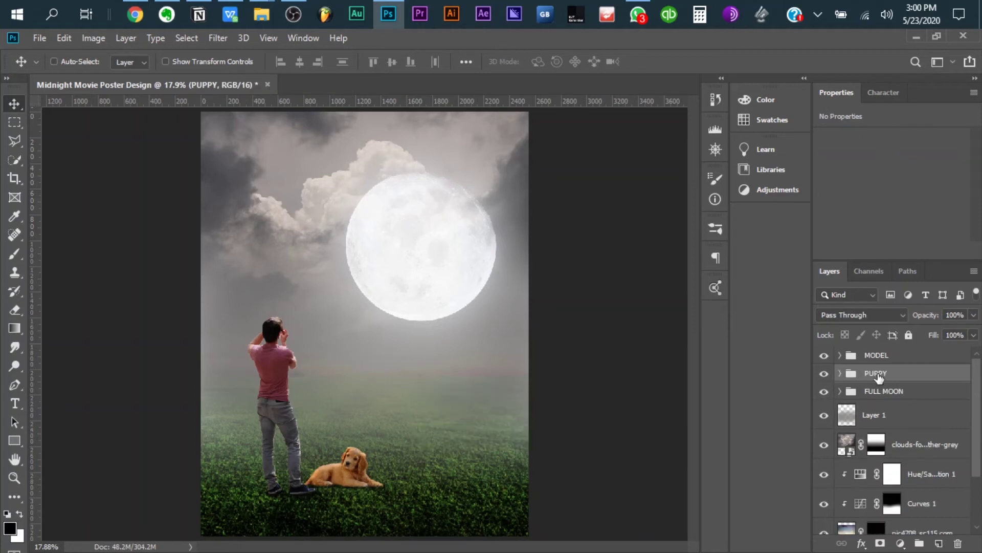
Move the starry 655045 layer to the top and enlarge it to cover the poster
{"action": "left_click", "coordinate": [876, 355]}
{"action": "scroll", "coordinate": [879, 435], "scroll_direction": "down", "scroll_amount": 3}
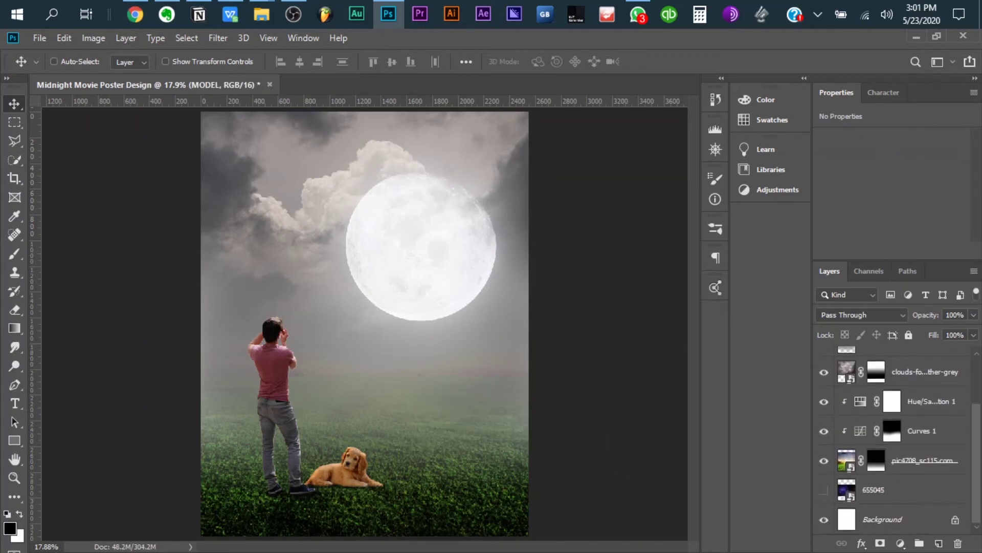
{"action": "left_click_drag", "start_coordinate": [878, 490], "coordinate": [915, 353]}
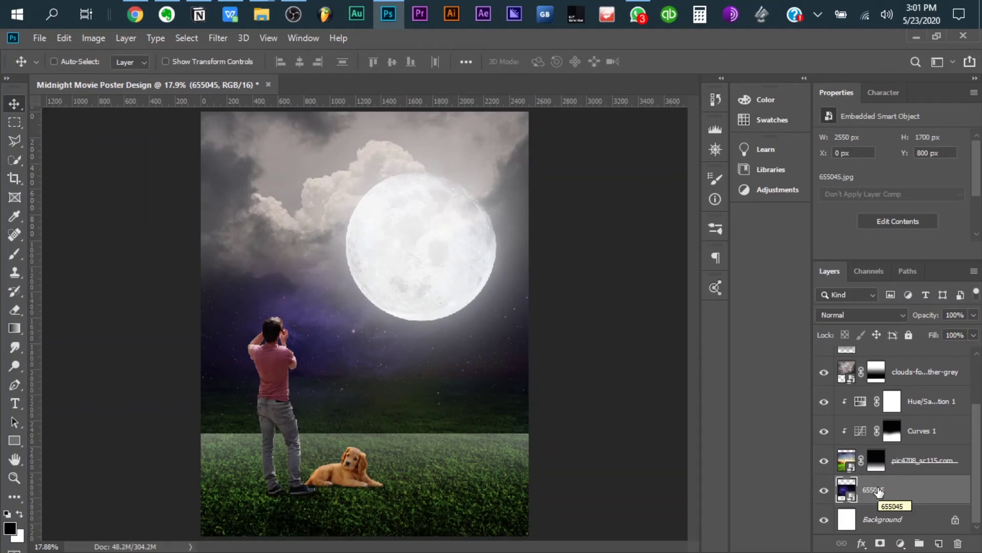
{"action": "left_click_drag", "start_coordinate": [444, 350], "coordinate": [445, 251]}
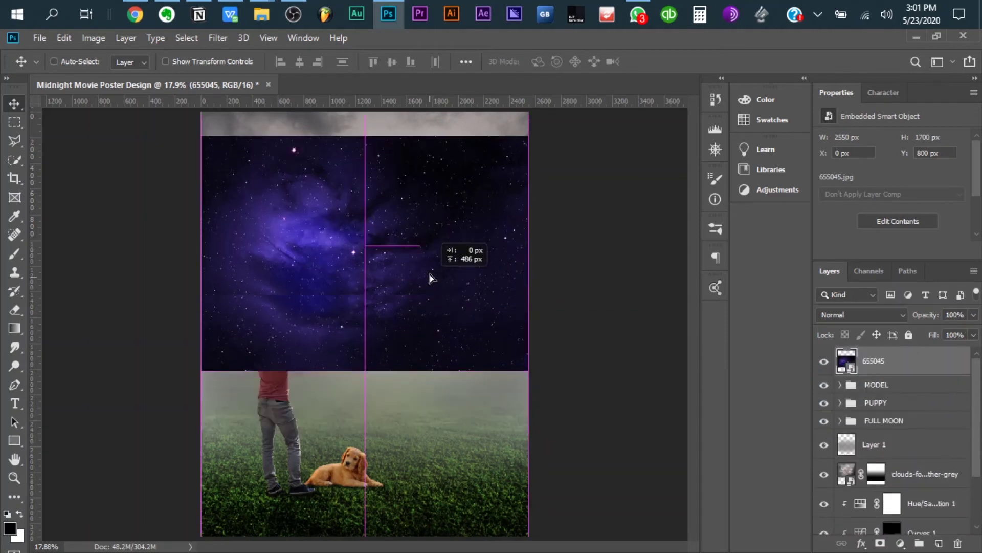
{"action": "key", "text": "ctrl+t"}
{"action": "left_click_drag", "start_coordinate": [225, 61], "coordinate": [237, 61]}
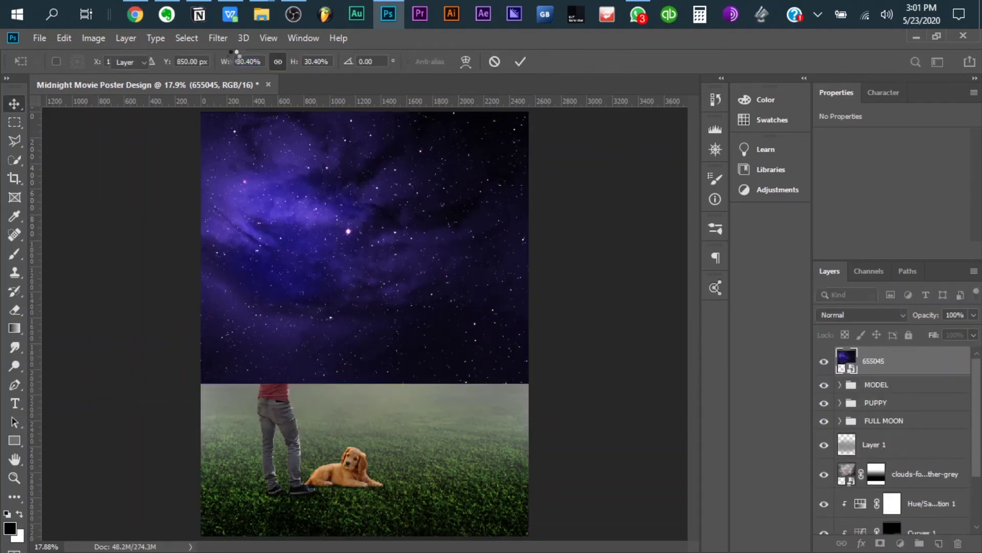
{"action": "key", "text": "Return"}
Set the starry layer to Lighten, gradient-mask it toward the ground, and move it below PUPPY
{"action": "left_click", "coordinate": [898, 314]}
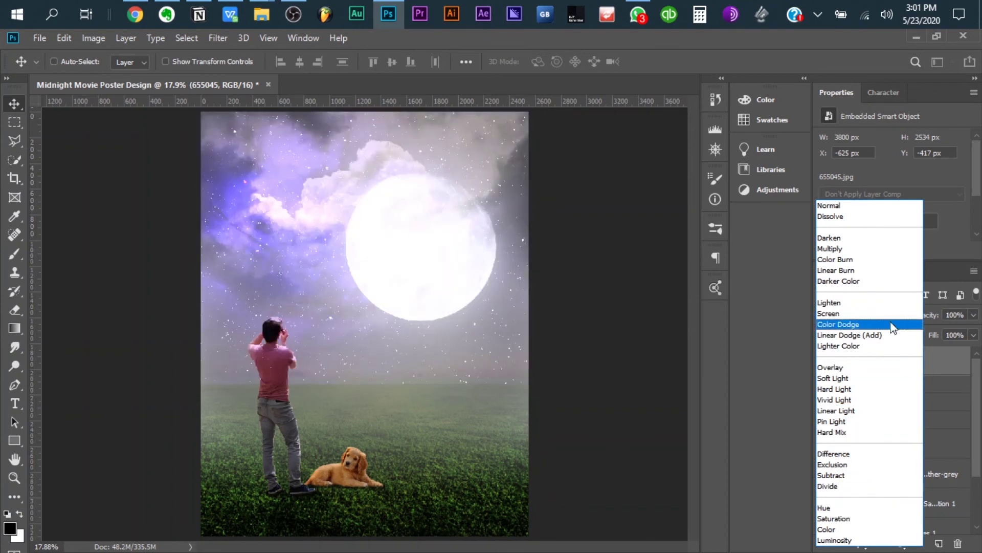
{"action": "left_click", "coordinate": [870, 302]}
{"action": "left_click", "coordinate": [880, 543]}
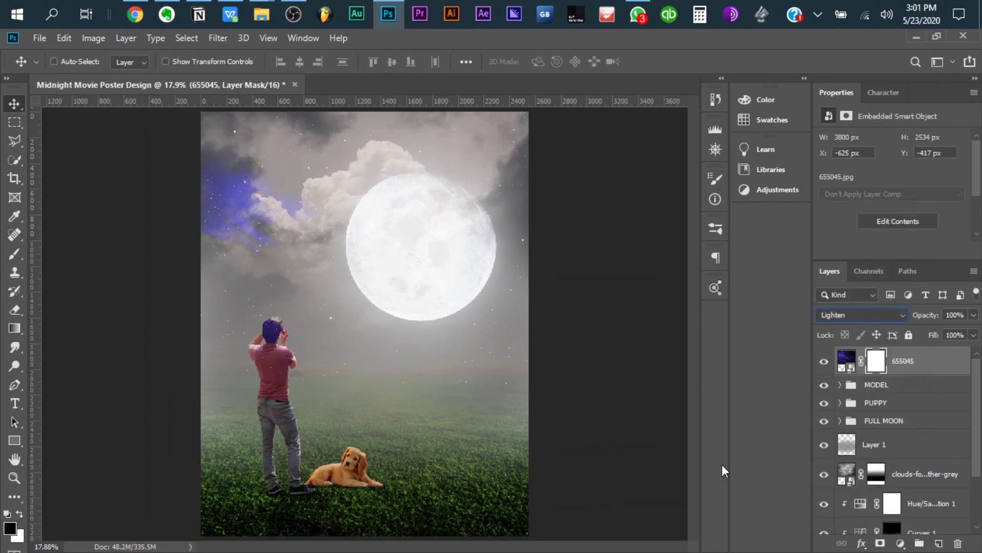
{"action": "key", "text": "g"}
{"action": "left_click_drag", "start_coordinate": [351, 293], "coordinate": [345, 387]}
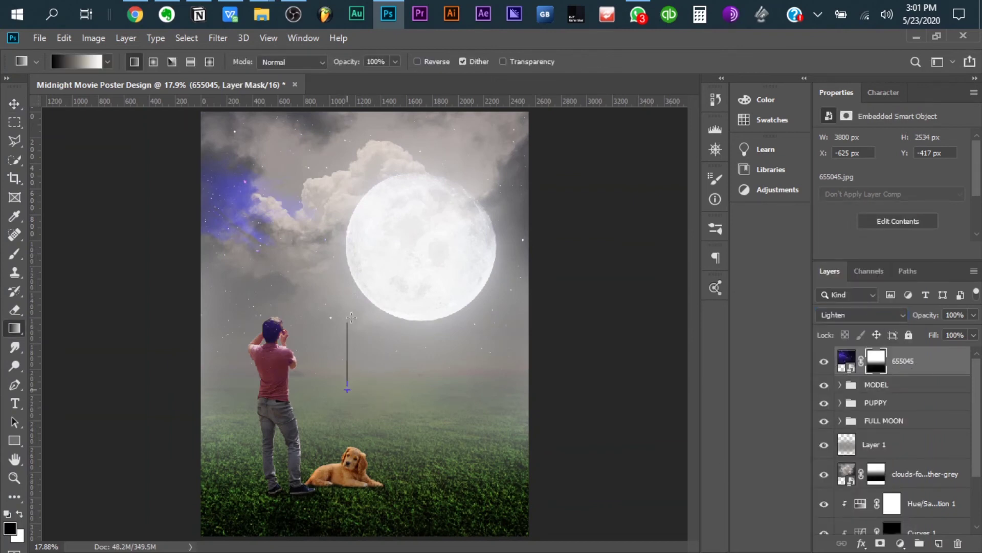
{"action": "key", "text": "v"}
{"action": "mouse_move", "coordinate": [911, 363]}
{"action": "left_mouse_down"}
{"action": "mouse_move", "coordinate": [921, 536]}
{"action": "mouse_move", "coordinate": [947, 415]}
{"action": "mouse_move", "coordinate": [921, 351]}
{"action": "mouse_move", "coordinate": [918, 417]}
{"action": "left_mouse_up"}
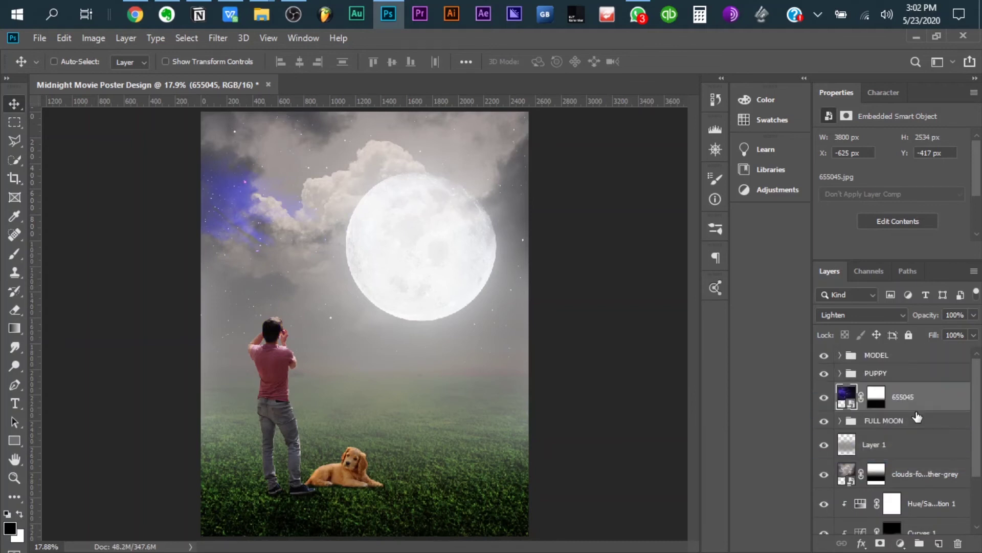
Add a new layer above Male in the MODEL group and fill the man's silhouette with black
{"action": "left_click", "coordinate": [840, 355]}
{"action": "left_click", "coordinate": [911, 379]}
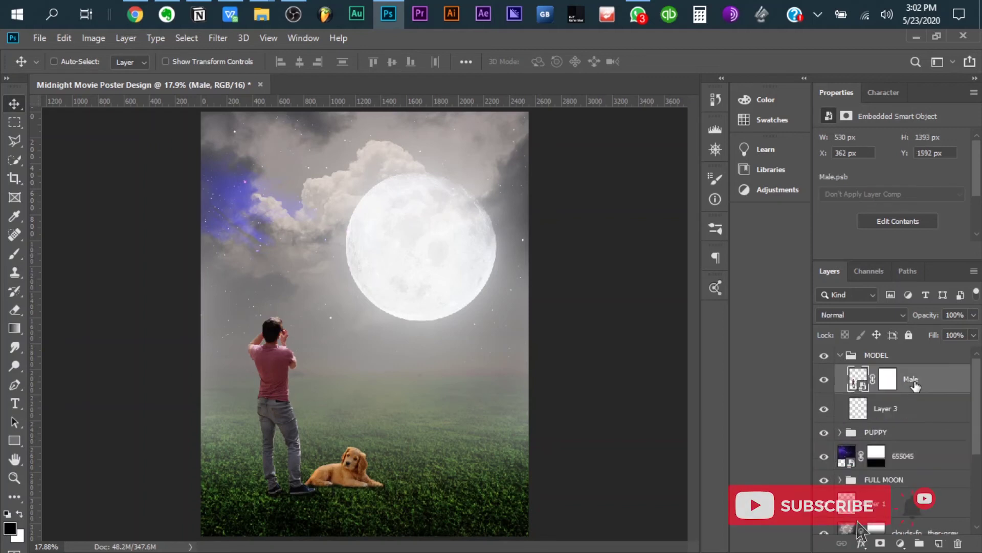
{"action": "left_click", "coordinate": [939, 542]}
{"action": "left_click", "coordinate": [862, 413], "text": "ctrl"}
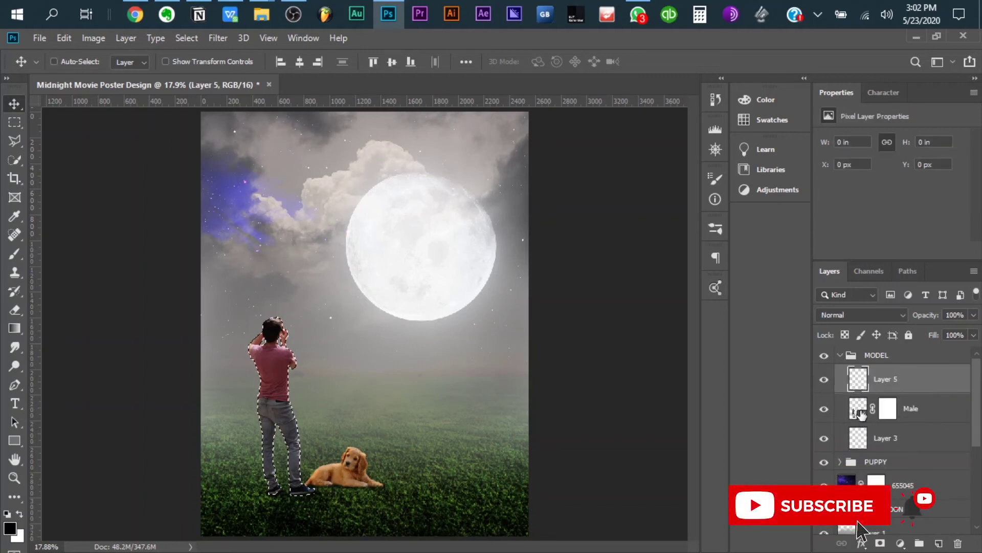
{"action": "left_click", "coordinate": [64, 38]}
{"action": "left_click", "coordinate": [154, 265]}
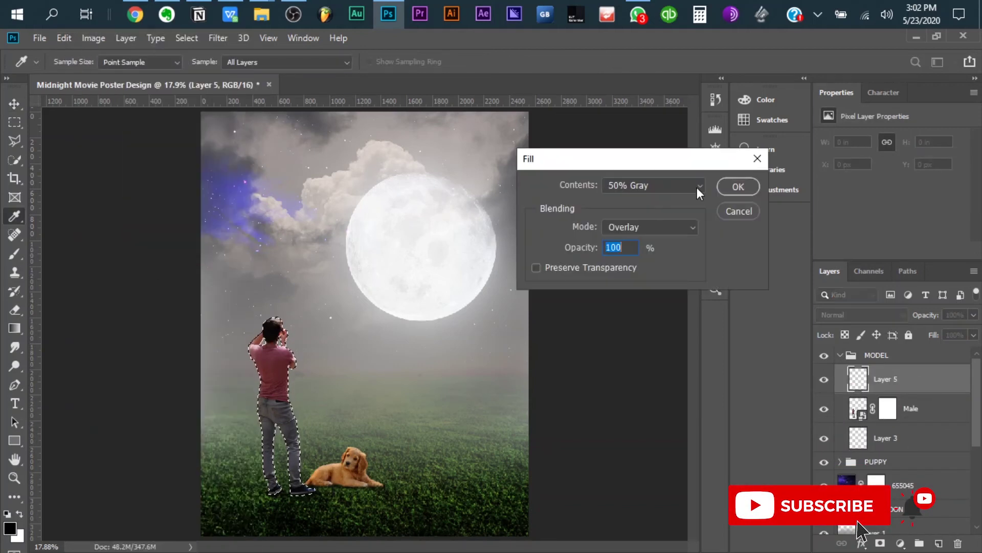
{"action": "left_click", "coordinate": [697, 185]}
{"action": "left_click", "coordinate": [627, 294]}
{"action": "left_click", "coordinate": [727, 186]}
{"action": "key", "text": "ctrl+d"}
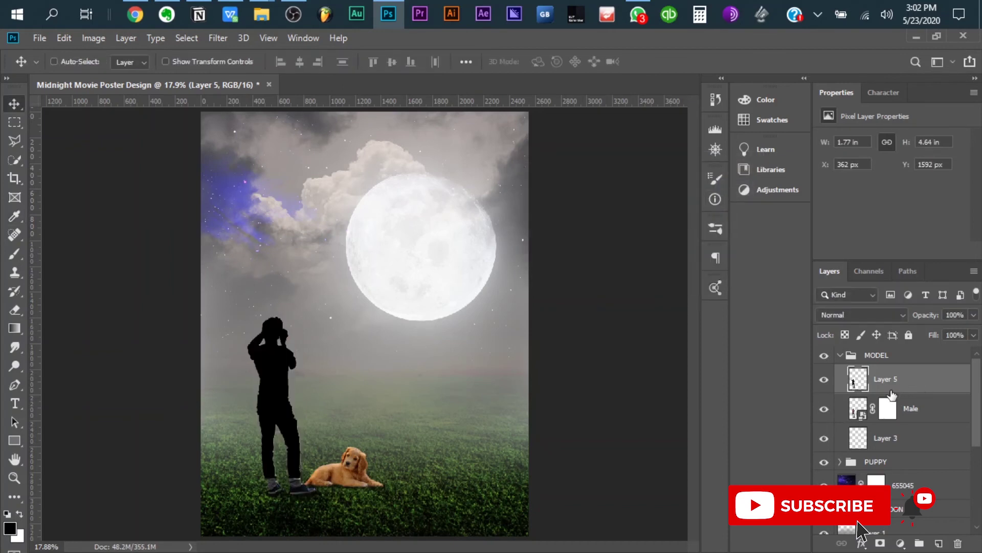
Flip the black silhouette downward and taper it in perspective into a ground shadow
{"action": "key", "text": "ctrl+t"}
{"action": "left_click_drag", "start_coordinate": [281, 317], "coordinate": [282, 535]}
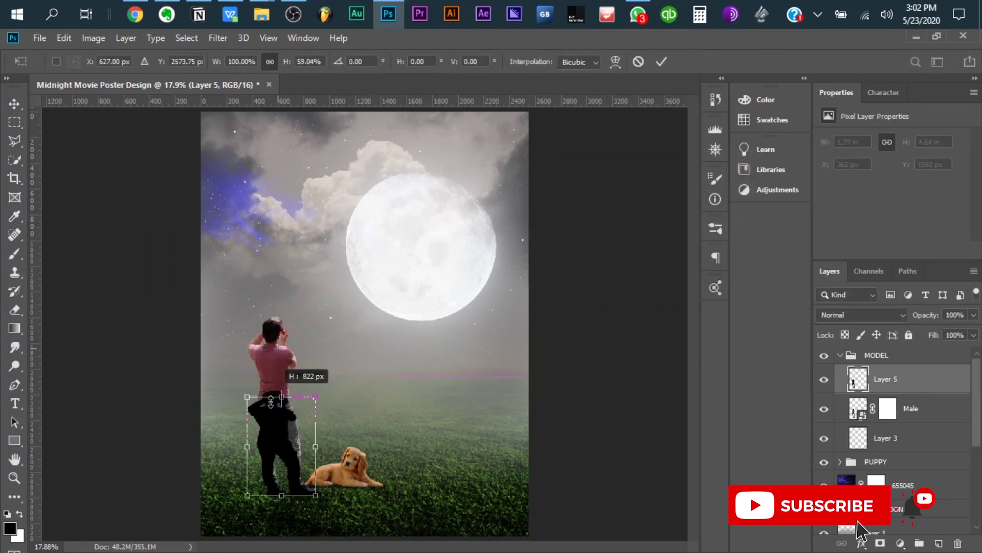
{"action": "right_click", "coordinate": [285, 524]}
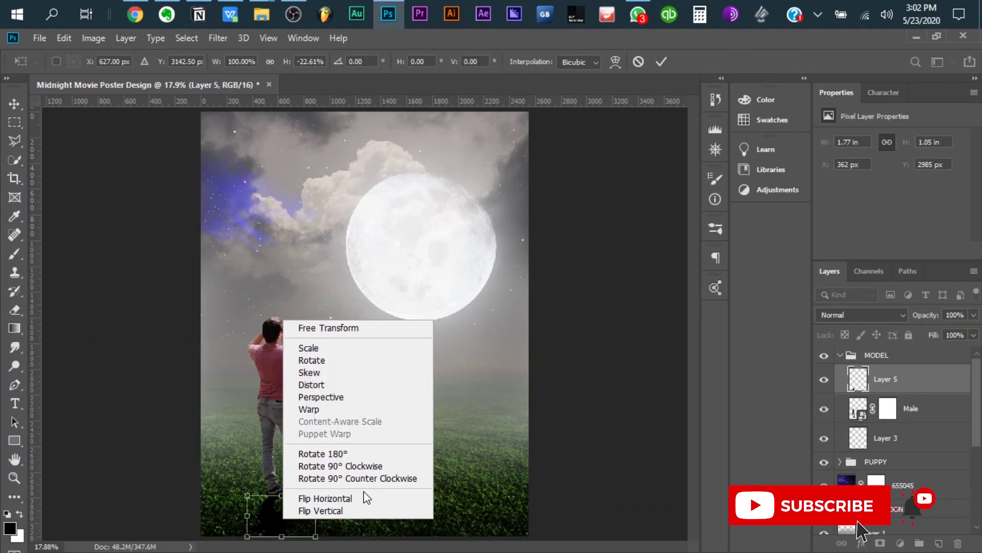
{"action": "left_click", "coordinate": [317, 399]}
{"action": "mouse_move", "coordinate": [315, 536]}
{"action": "left_mouse_down"}
{"action": "mouse_move", "coordinate": [307, 540]}
{"action": "mouse_move", "coordinate": [335, 537]}
{"action": "left_mouse_up"}
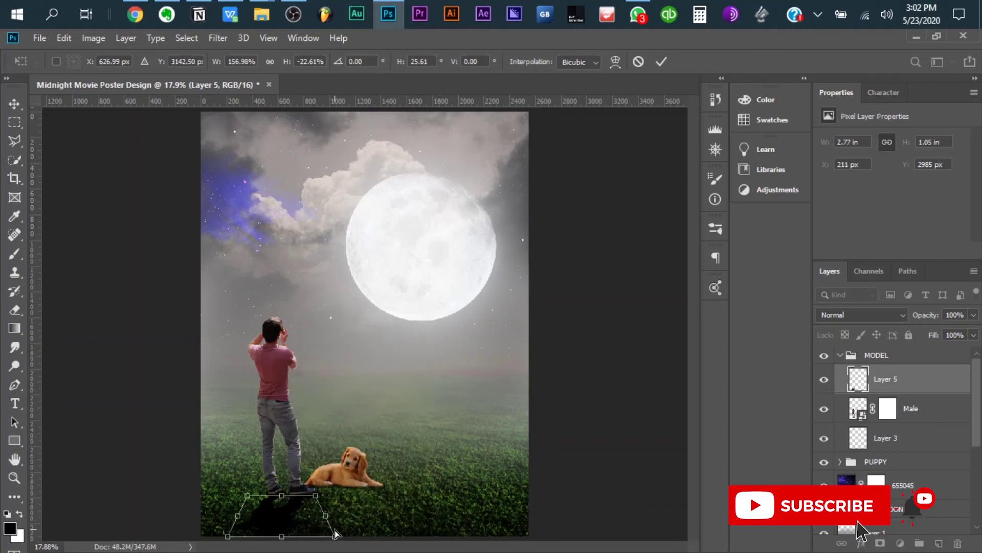
{"action": "right_click", "coordinate": [298, 536]}
{"action": "left_click", "coordinate": [322, 330]}
{"action": "key", "text": "ctrl+minus"}
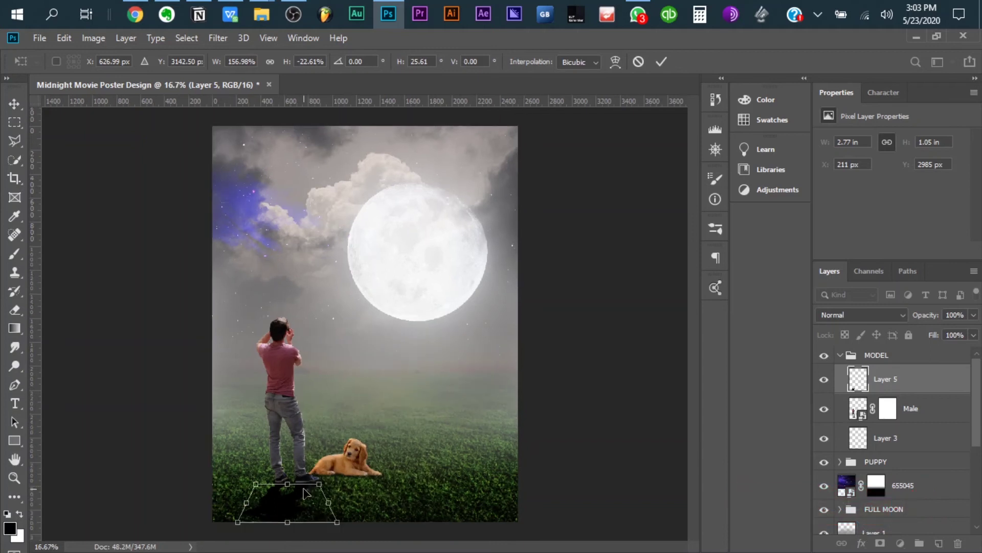
{"action": "key", "text": "ctrl+minus"}
{"action": "left_click_drag", "start_coordinate": [307, 472], "coordinate": [307, 492]}
{"action": "key", "text": "Return"}
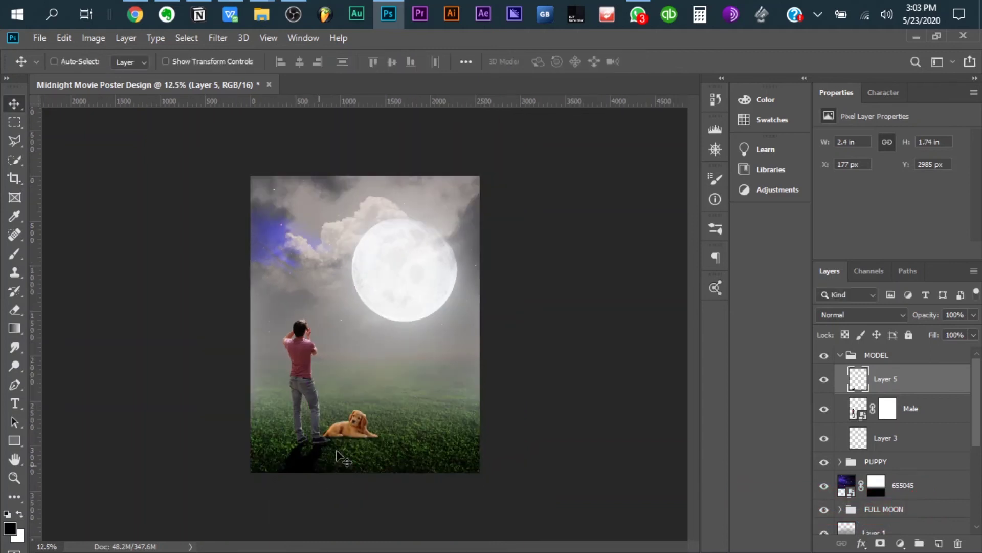
Gaussian-blur Layer 5 at radius about 30, set it to 73% opacity, and collapse MODEL
{"action": "left_click", "coordinate": [218, 38]}
{"action": "left_click", "coordinate": [446, 255]}
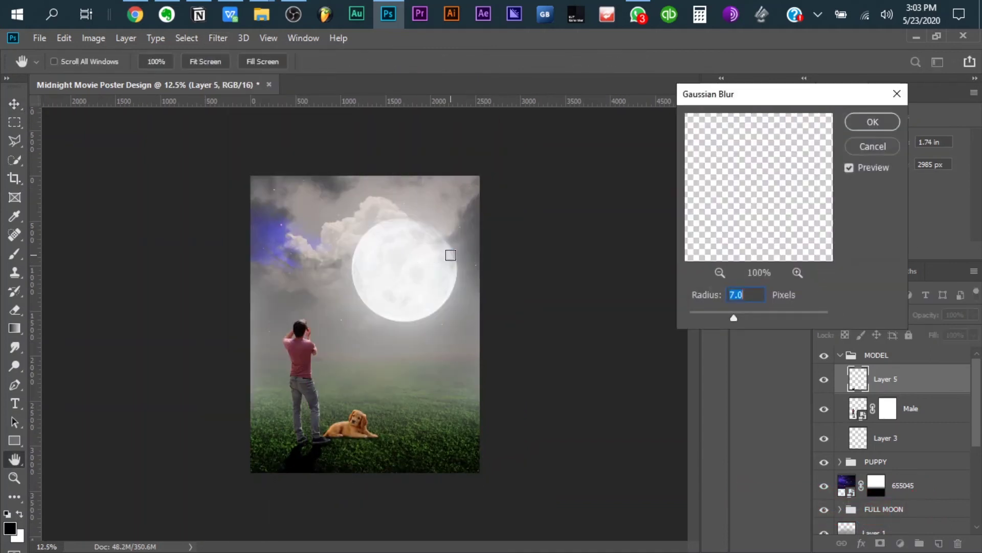
{"action": "left_click_drag", "start_coordinate": [744, 318], "coordinate": [762, 318]}
{"action": "left_click_drag", "start_coordinate": [747, 320], "coordinate": [756, 321]}
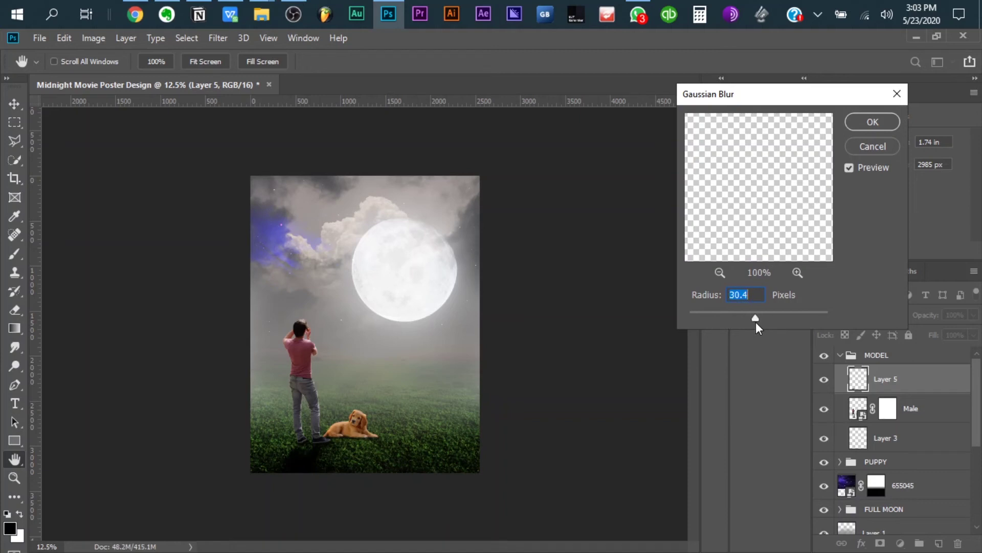
{"action": "key", "text": "Return"}
{"action": "left_click", "coordinate": [973, 315]}
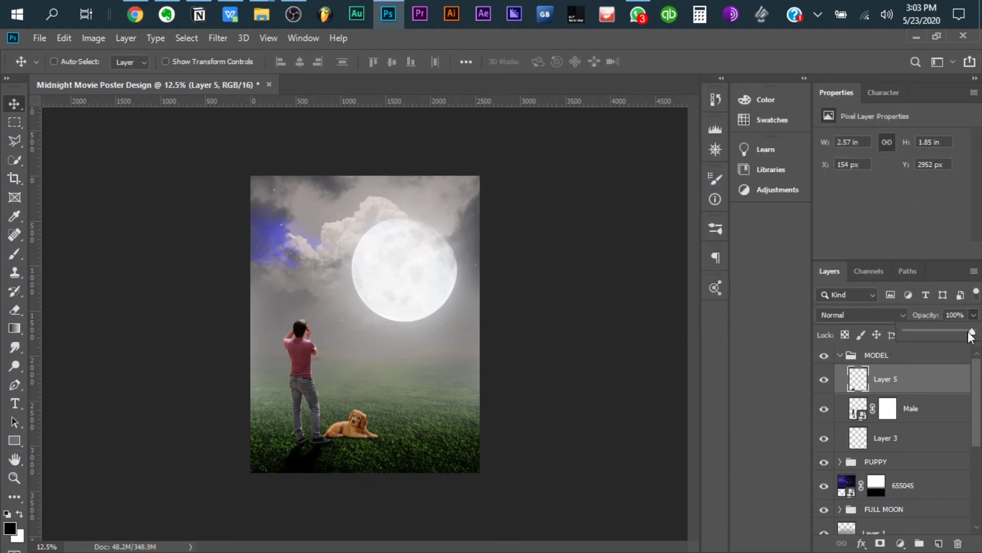
{"action": "left_click_drag", "start_coordinate": [971, 332], "coordinate": [953, 333]}
{"action": "left_click", "coordinate": [824, 355]}
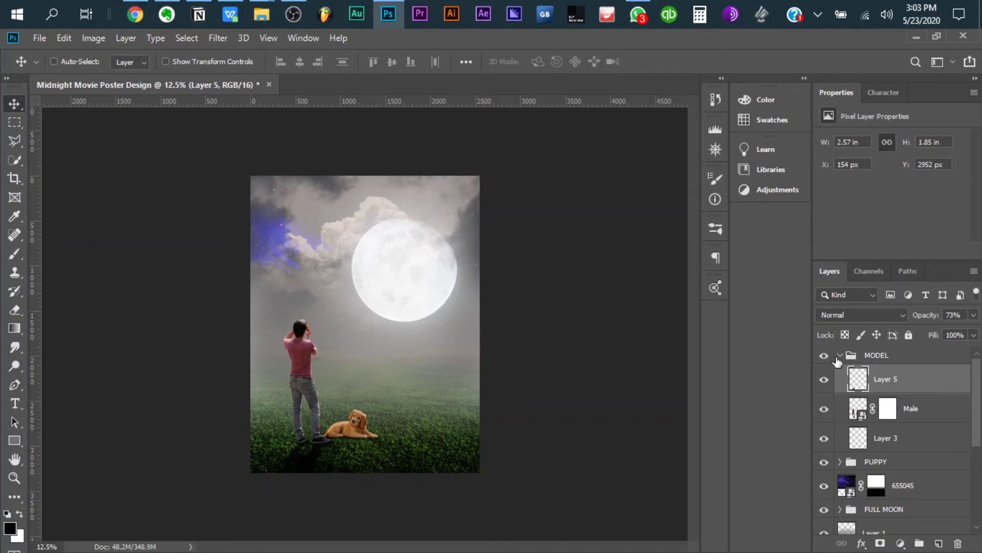
{"action": "left_click", "coordinate": [840, 356]}
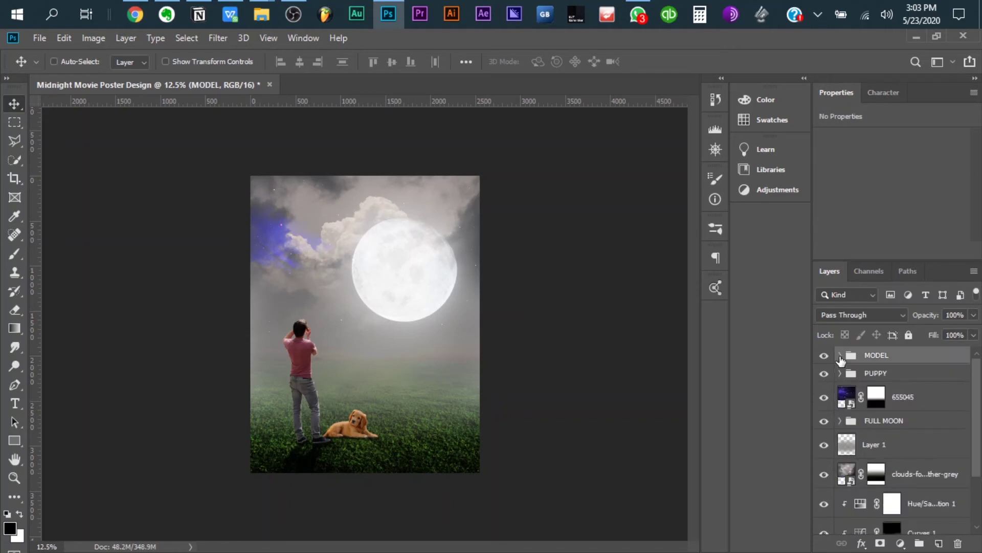
On a new layer, stamp dark birds across the moon with an SS-birds-flying brush
{"action": "left_click", "coordinate": [938, 543]}
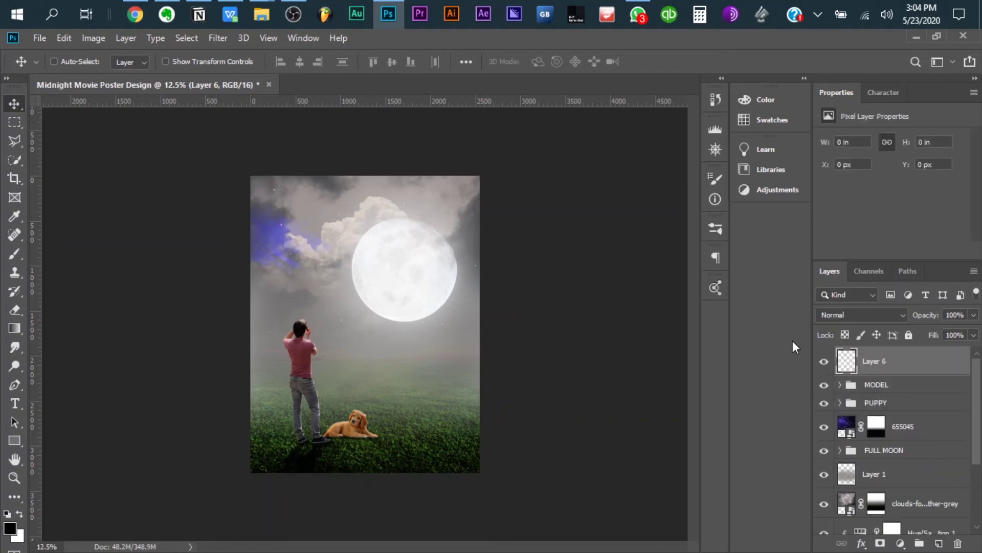
{"action": "key", "text": "b"}
{"action": "left_click", "coordinate": [75, 62]}
{"action": "left_click_drag", "start_coordinate": [223, 199], "coordinate": [225, 215]}
{"action": "left_click", "coordinate": [26, 352]}
{"action": "left_click", "coordinate": [77, 377]}
{"action": "left_click", "coordinate": [401, 269]}
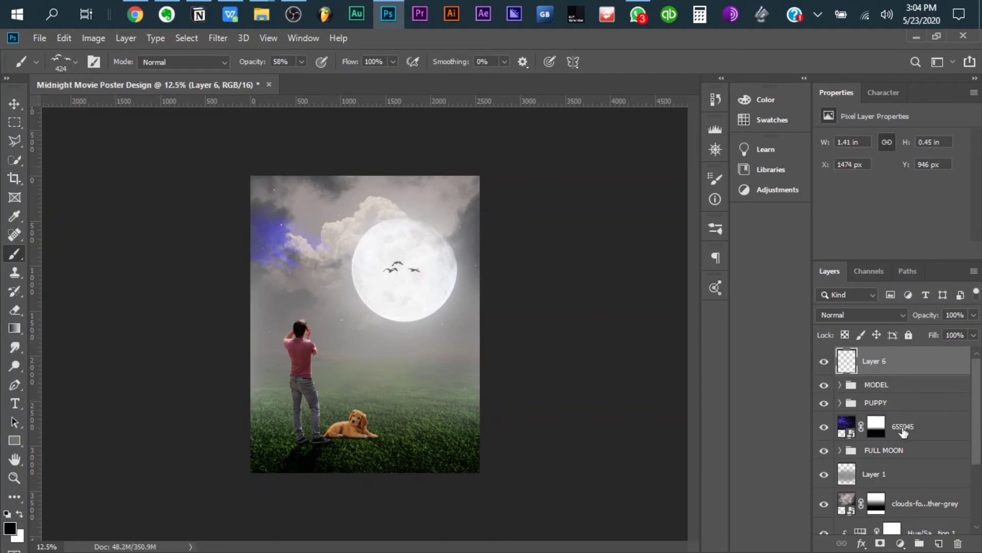
Rename the bird layer to Bird Brush and add another new layer for renaming
{"action": "double_click", "coordinate": [887, 361]}
{"action": "type", "text": "Bird Brush"}
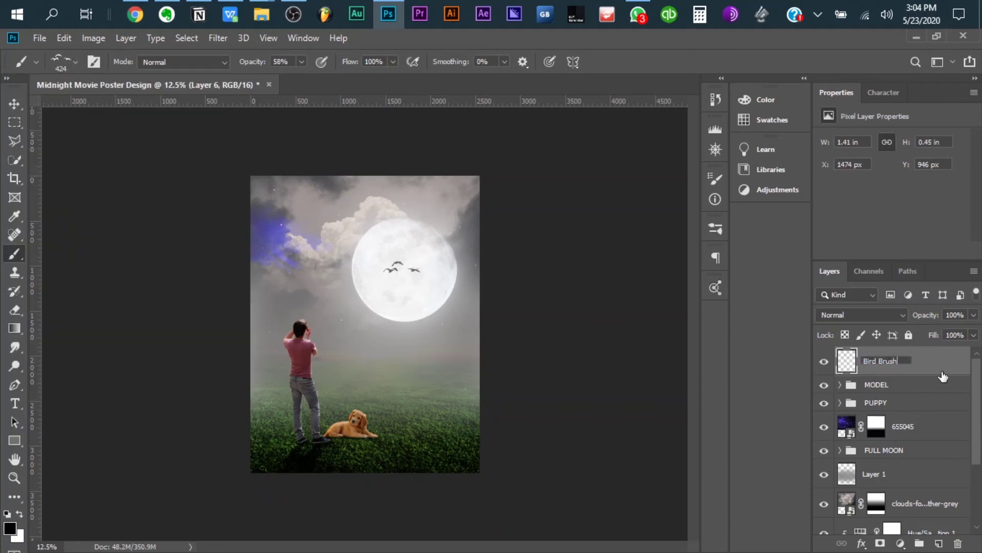
{"action": "key", "text": "Return"}
{"action": "left_click", "coordinate": [938, 543]}
{"action": "double_click", "coordinate": [874, 361]}
{"action": "type", "text": "Clouds"}
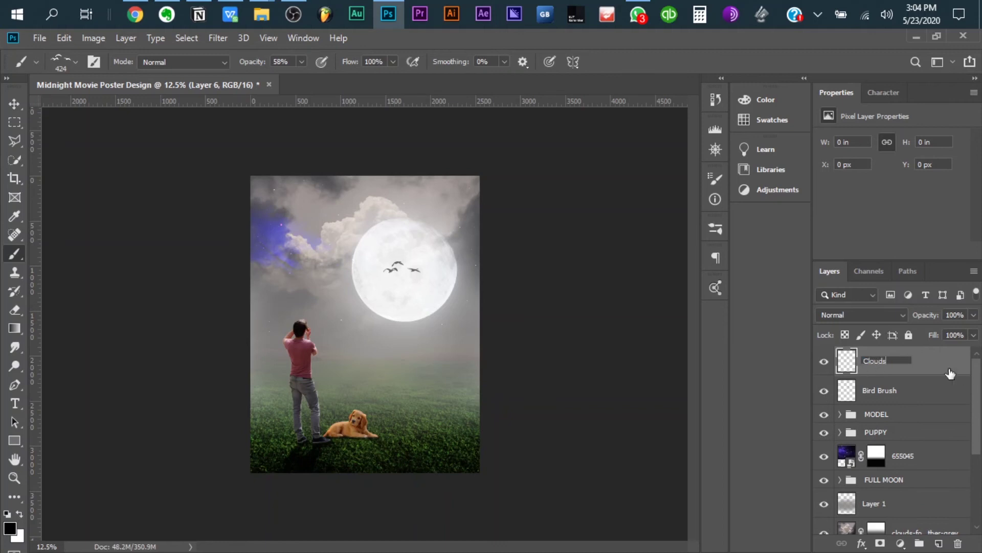
Name the new layer Clouds and choose the SS-mist dense06 brush
{"action": "key", "text": "Return"}
{"action": "left_click", "coordinate": [75, 62]}
{"action": "left_click", "coordinate": [27, 357]}
{"action": "left_click_drag", "start_coordinate": [210, 274], "coordinate": [221, 221]}
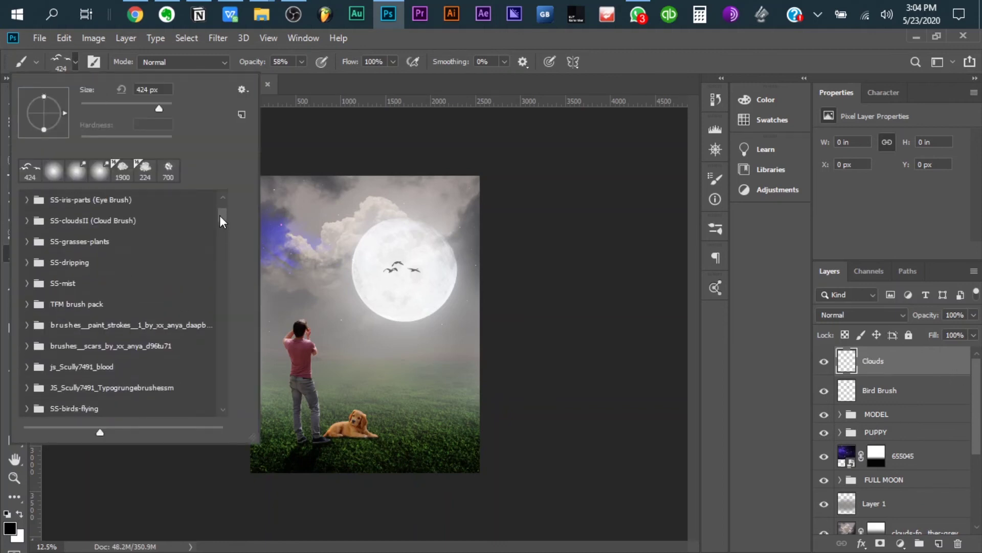
{"action": "left_click", "coordinate": [25, 284]}
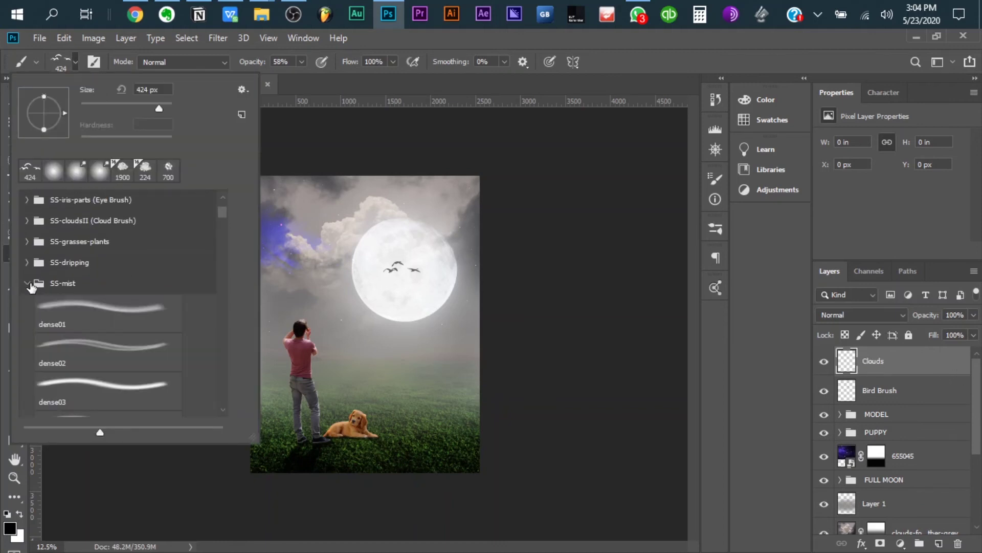
{"action": "left_click", "coordinate": [105, 394]}
{"action": "scroll", "coordinate": [127, 307], "scroll_direction": "down", "scroll_amount": 5}
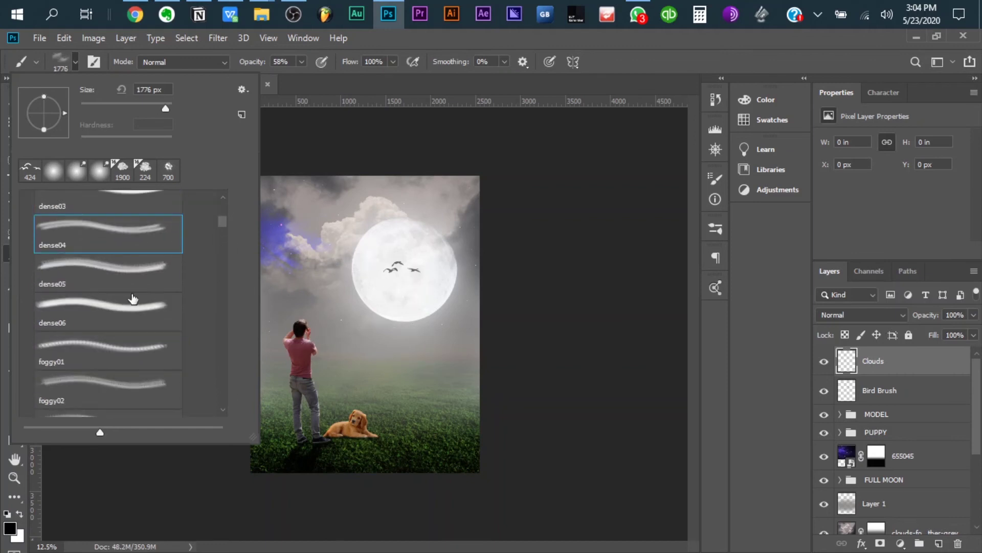
{"action": "left_click", "coordinate": [134, 281]}
{"action": "left_click", "coordinate": [141, 323]}
{"action": "left_click", "coordinate": [586, 85]}
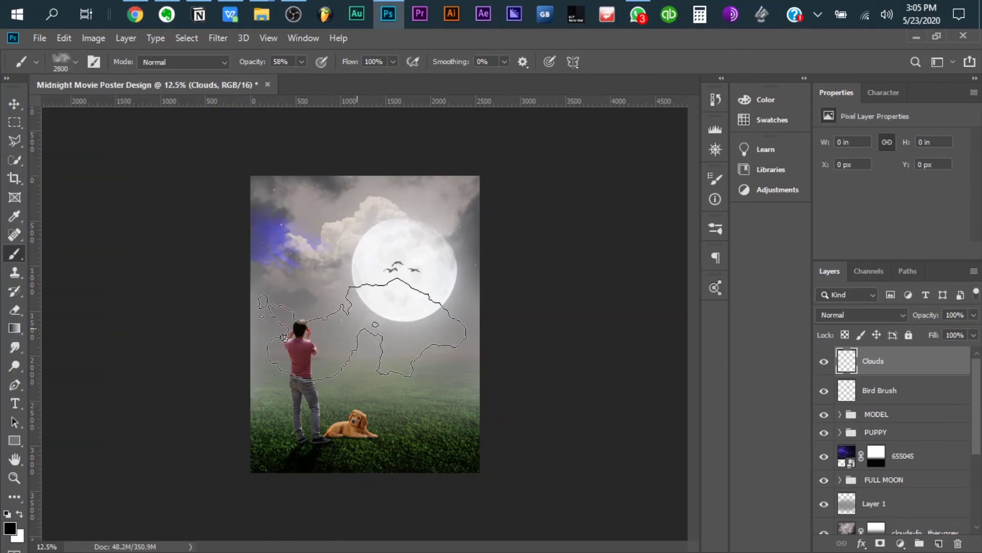
Paint sampled grey mist over the field, rename the layer Mist, and move it above FULL MOON
{"action": "left_click", "coordinate": [380, 351], "text": "alt"}
{"action": "left_click_drag", "start_coordinate": [373, 297], "coordinate": [369, 369]}
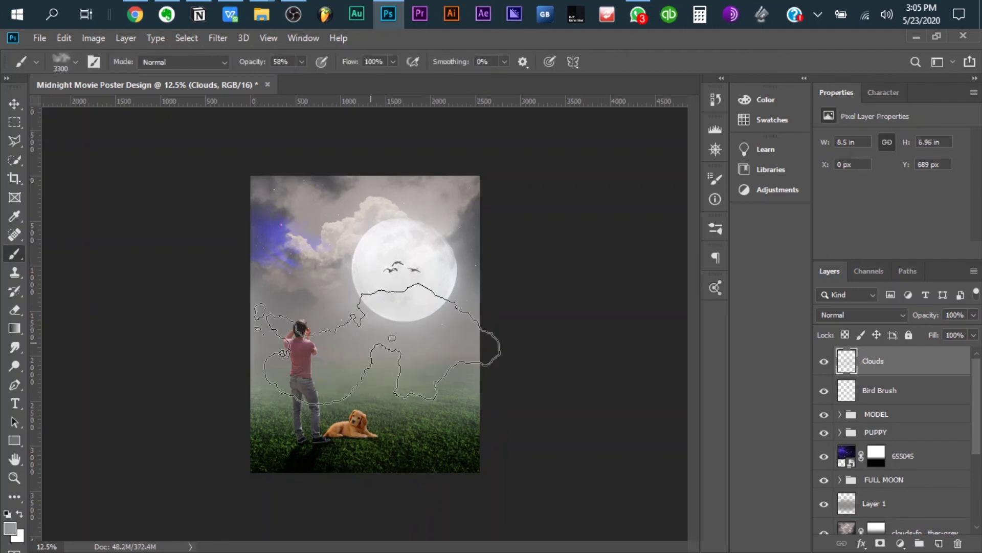
{"action": "double_click", "coordinate": [873, 361]}
{"action": "type", "text": "Mist"}
{"action": "key", "text": "Return"}
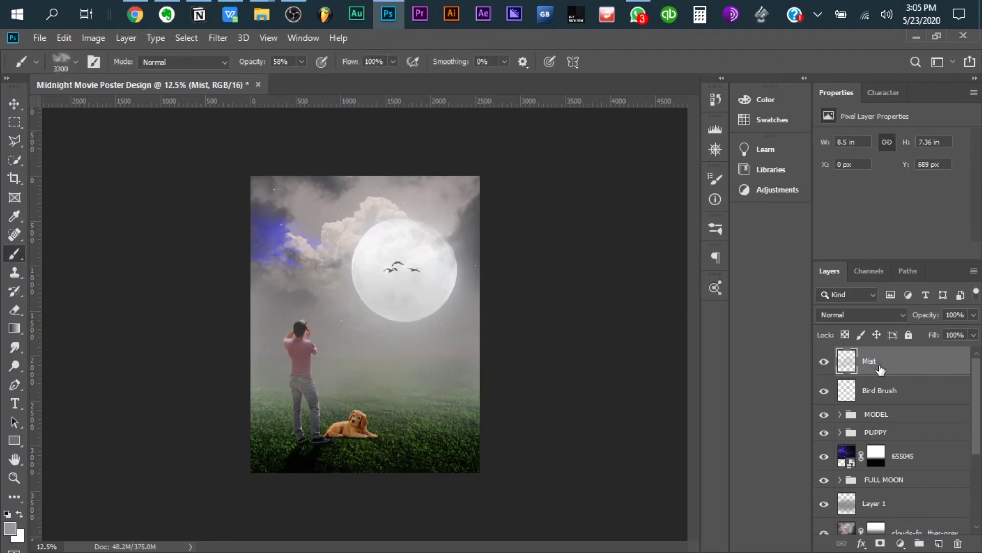
{"action": "mouse_move", "coordinate": [877, 360]}
{"action": "left_mouse_down"}
{"action": "mouse_move", "coordinate": [883, 459]}
{"action": "mouse_move", "coordinate": [897, 496]}
{"action": "mouse_move", "coordinate": [892, 448]}
{"action": "left_mouse_up"}
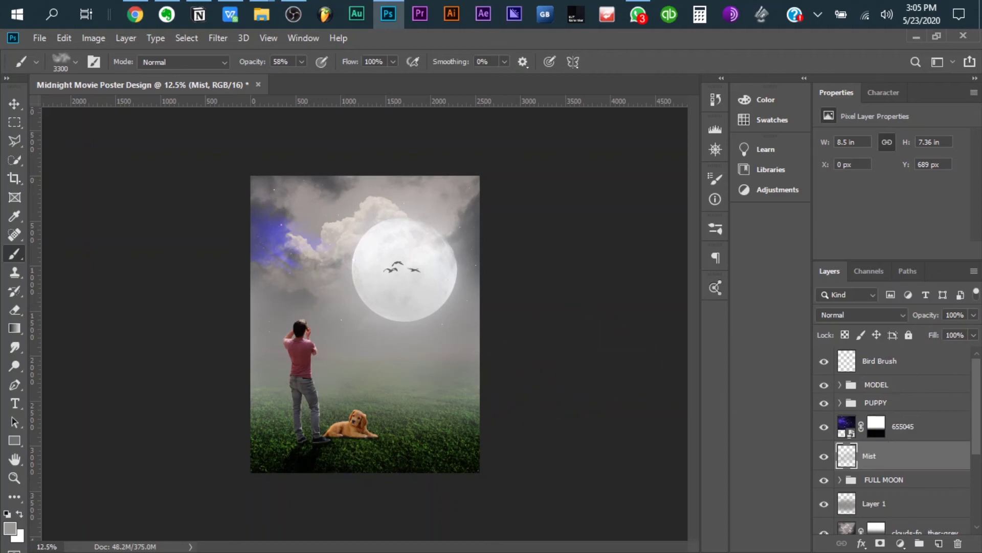
Create a new layer group named Text above the Bird Brush layer
{"action": "left_click", "coordinate": [880, 361]}
{"action": "left_click", "coordinate": [920, 543]}
{"action": "double_click", "coordinate": [886, 355]}
{"action": "type", "text": "Text"}
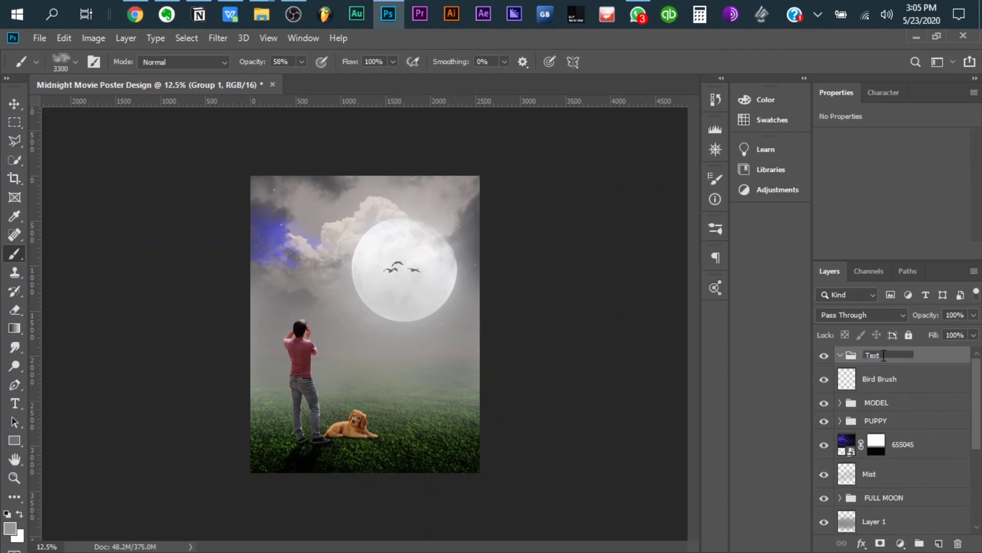
{"action": "key", "text": "Return"}
Drag movie-credits-png-6 from the Movie Poster Credit Template folder onto the poster
{"action": "key", "text": "v"}
{"action": "left_click", "coordinate": [261, 15]}
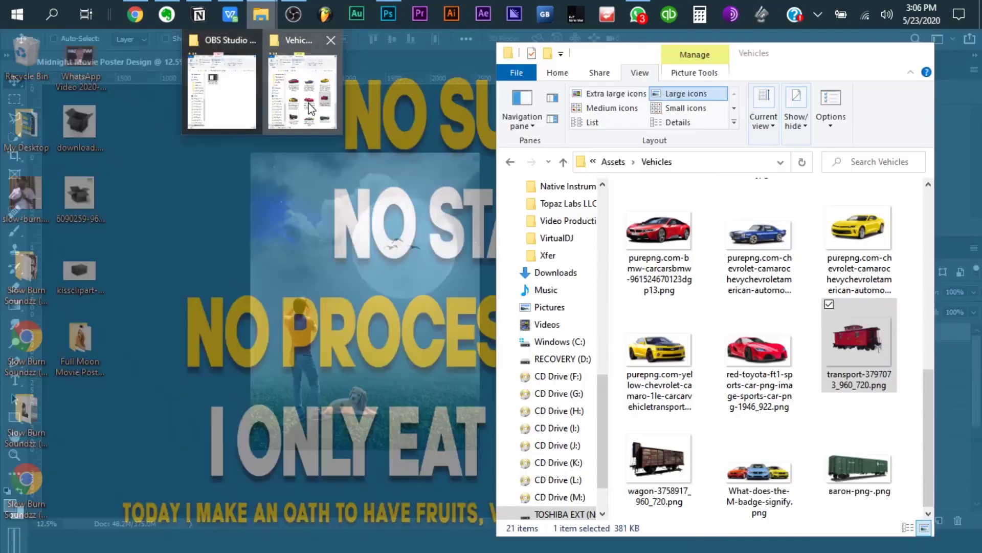
{"action": "left_click", "coordinate": [294, 87]}
{"action": "left_click_drag", "start_coordinate": [929, 280], "coordinate": [931, 238]}
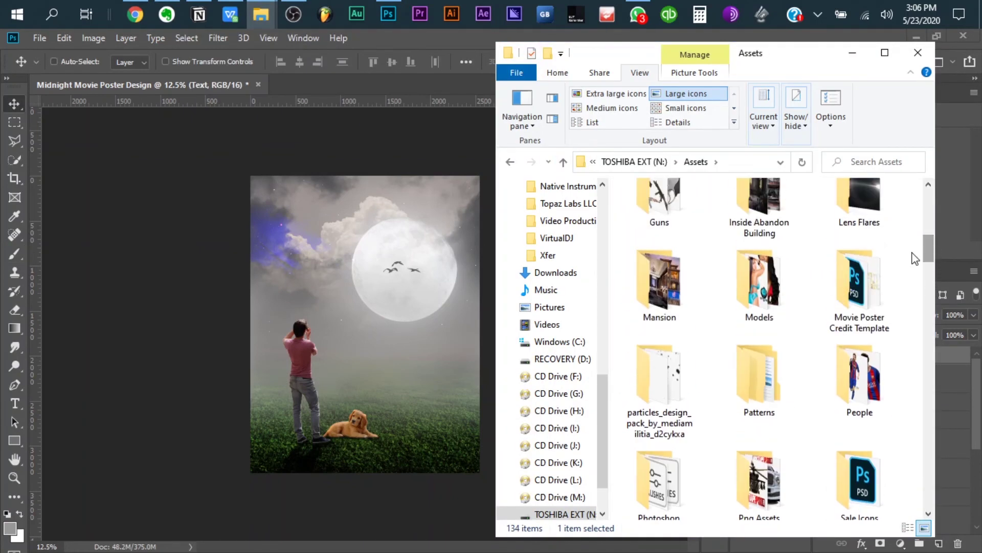
{"action": "double_click", "coordinate": [835, 290]}
{"action": "left_click", "coordinate": [892, 238]}
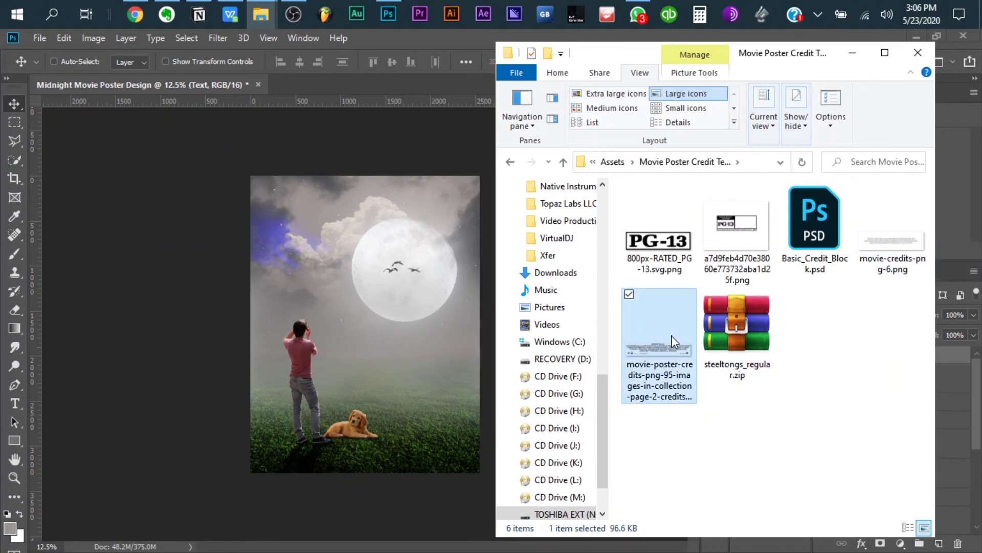
{"action": "left_click_drag", "start_coordinate": [900, 242], "coordinate": [391, 404]}
Place the credits block at the poster bottom and give it a Color Overlay
{"action": "left_click_drag", "start_coordinate": [407, 311], "coordinate": [402, 455]}
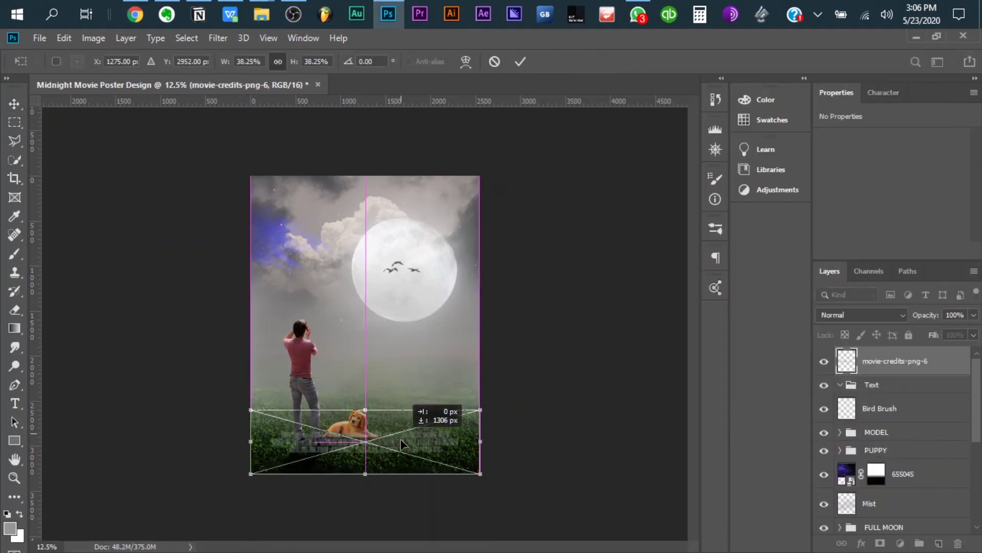
{"action": "key", "text": "Return"}
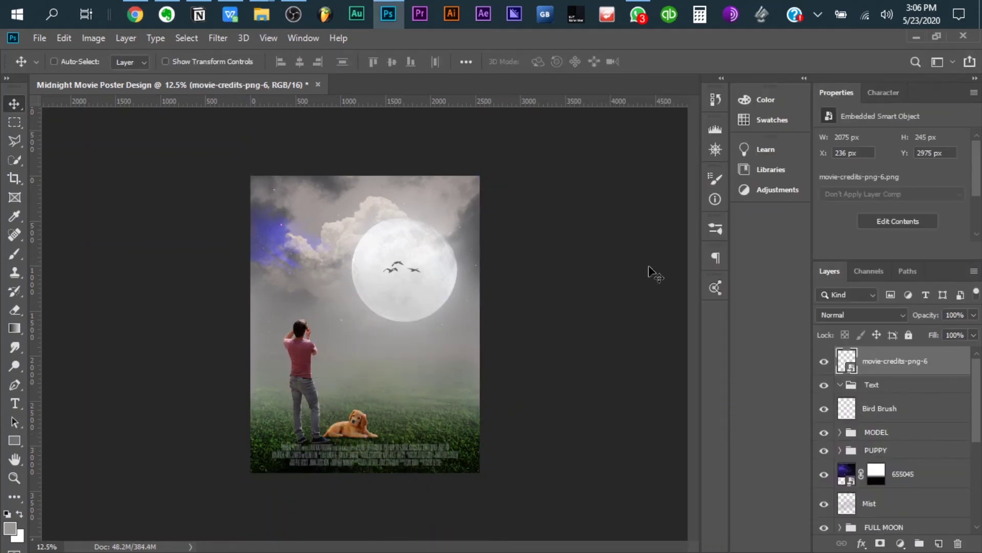
{"action": "left_click", "coordinate": [862, 544]}
{"action": "left_click", "coordinate": [893, 484]}
{"action": "left_click", "coordinate": [908, 149]}
Move the credits layer into the Text group and start a text layer in the upper-left sky
{"action": "scroll", "coordinate": [376, 413], "scroll_direction": "up", "scroll_amount": 2}
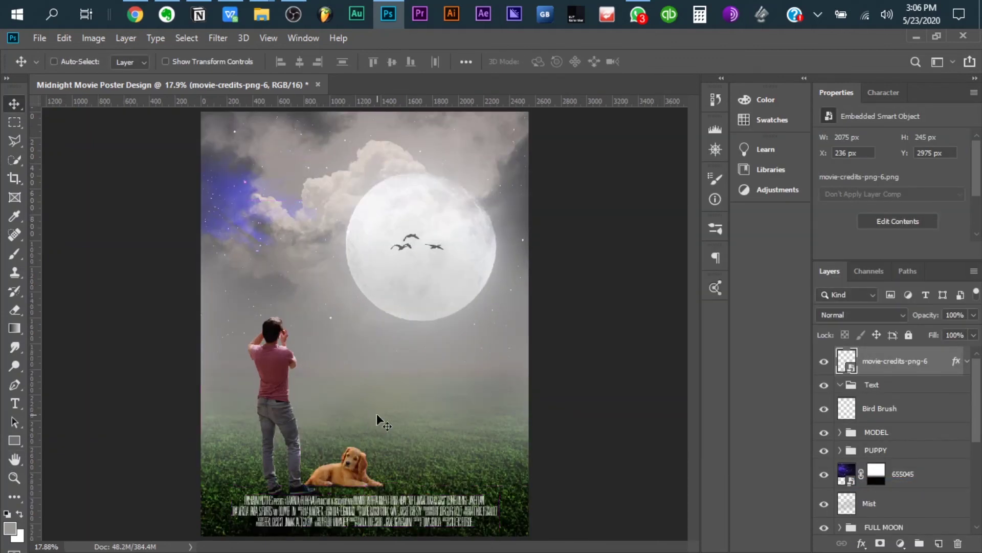
{"action": "left_click_drag", "start_coordinate": [879, 362], "coordinate": [874, 379]}
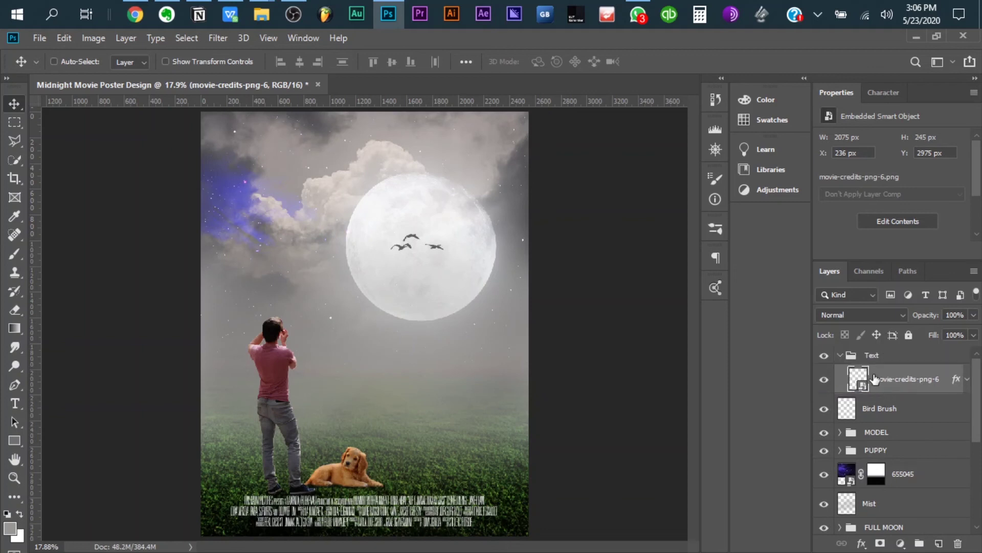
{"action": "key", "text": "t"}
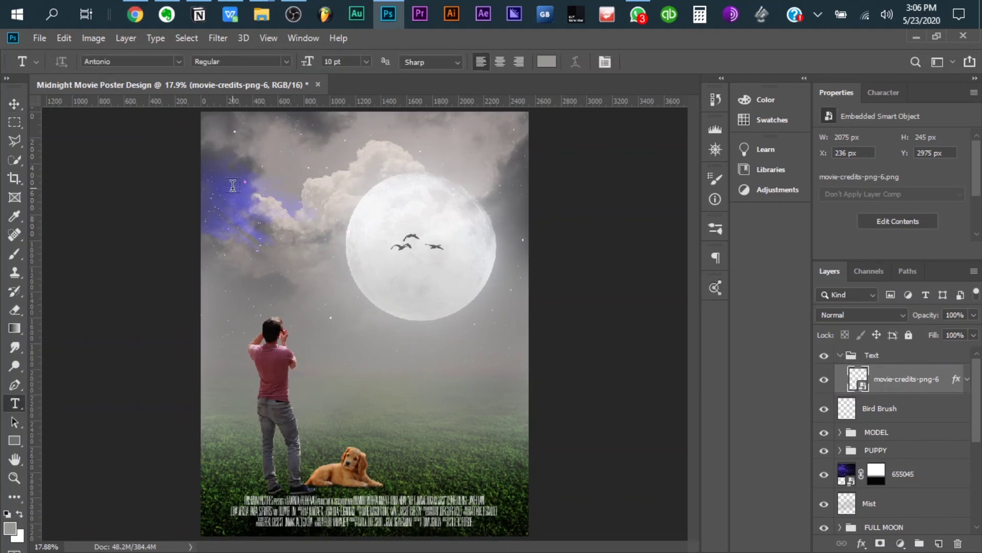
{"action": "left_click", "coordinate": [233, 185]}
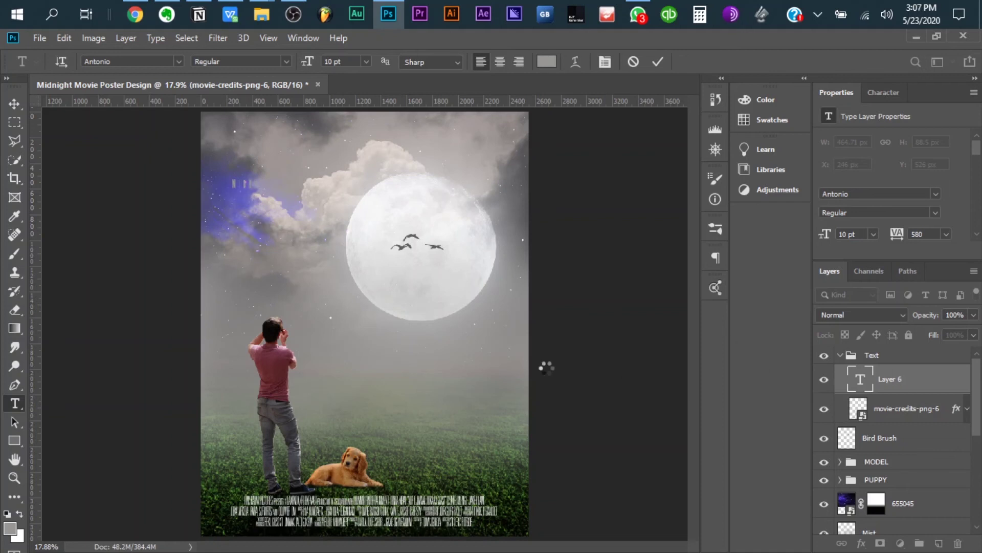
Commit the MIDNITE title and set it to 0 letter spacing in bright yellow
{"action": "key", "text": "ctrl+Return"}
{"action": "key", "text": "v"}
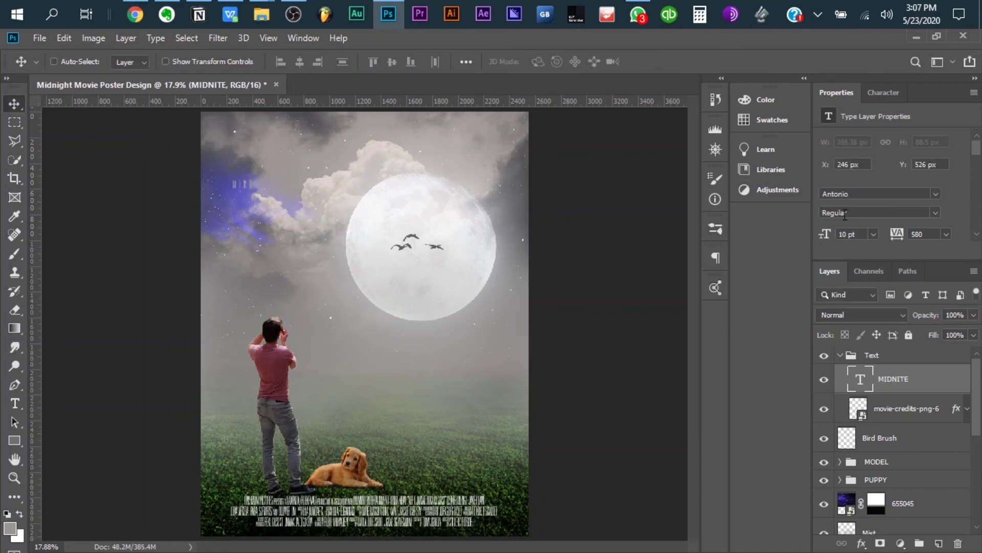
{"action": "left_click", "coordinate": [946, 234]}
{"action": "left_click", "coordinate": [933, 321]}
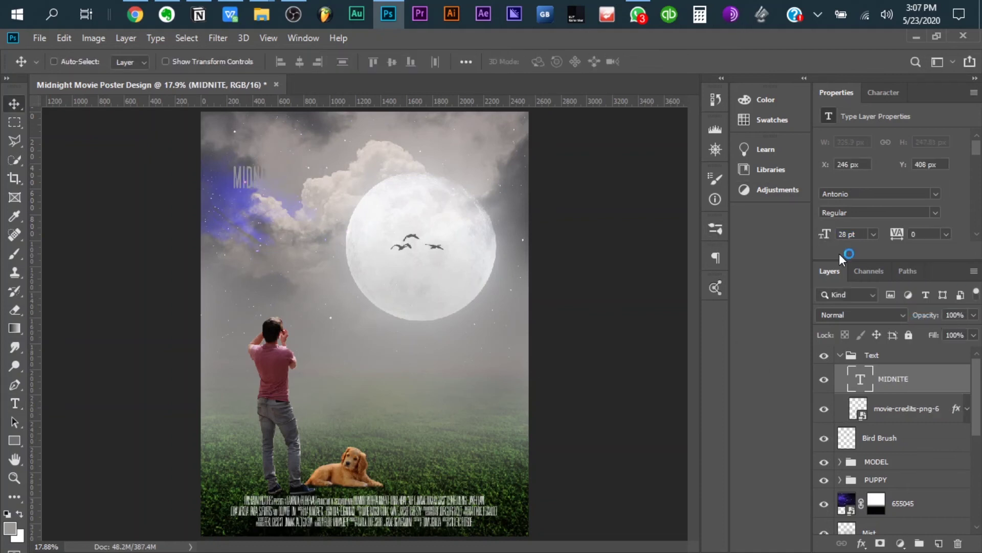
{"action": "left_click_drag", "start_coordinate": [978, 151], "coordinate": [979, 165]}
{"action": "left_click", "coordinate": [921, 179]}
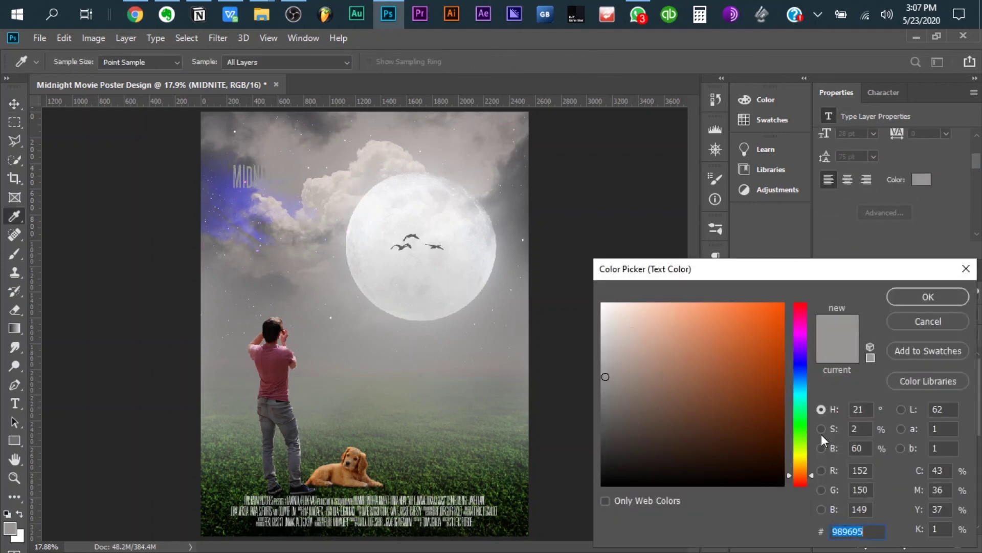
{"action": "left_click", "coordinate": [801, 455]}
{"action": "left_click", "coordinate": [782, 305]}
{"action": "left_click", "coordinate": [941, 297]}
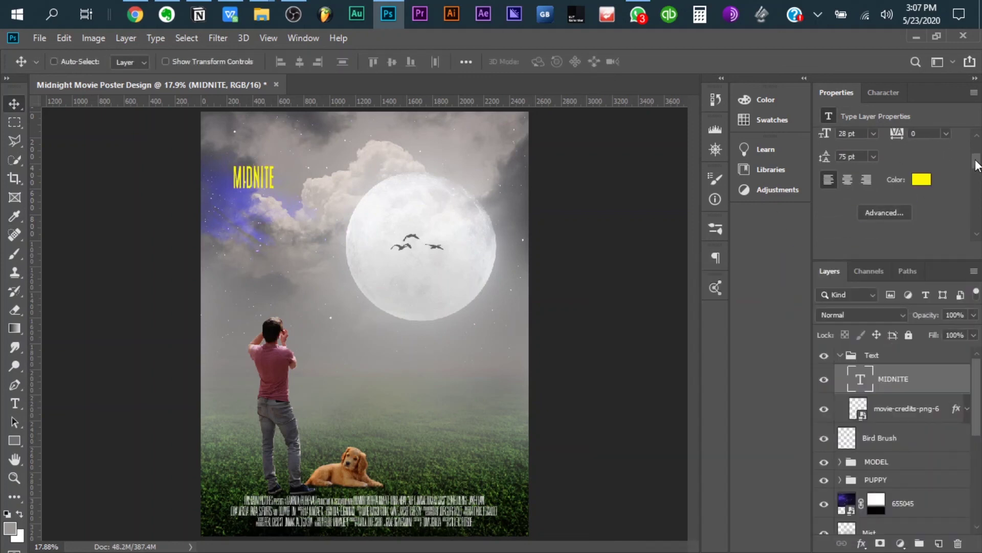
Enlarge MIDNITE to 90 pt, nudge it down-left, and add a Drop Shadow effect
{"action": "left_click_drag", "start_coordinate": [977, 165], "coordinate": [977, 143]}
{"action": "left_click_drag", "start_coordinate": [824, 190], "coordinate": [869, 190]}
{"action": "mouse_move", "coordinate": [314, 178]}
{"action": "left_mouse_down"}
{"action": "mouse_move", "coordinate": [307, 242]}
{"action": "mouse_move", "coordinate": [305, 187]}
{"action": "left_mouse_up"}
{"action": "left_click", "coordinate": [861, 543]}
{"action": "left_click", "coordinate": [884, 527]}
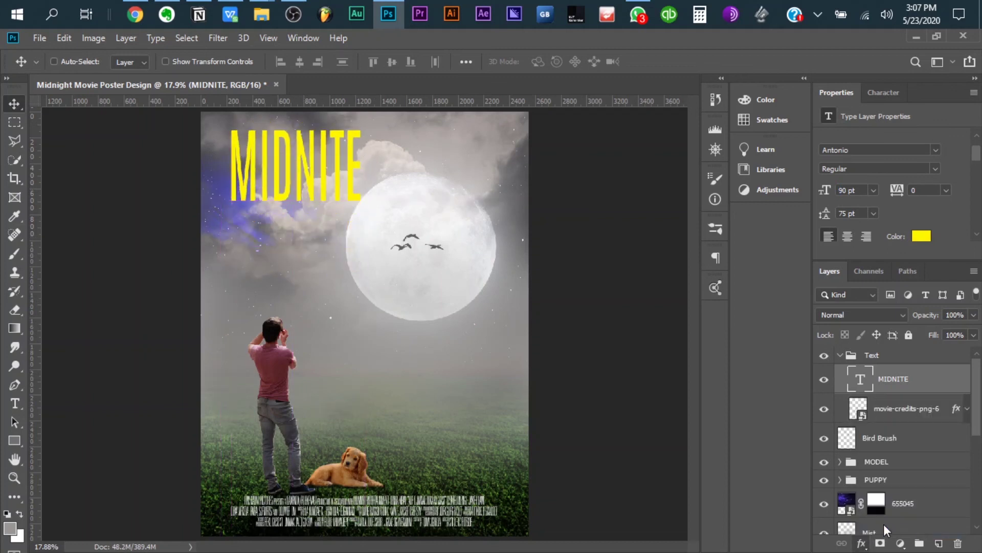
Enable Inner Shadow and a black (000000) Outer Glow with raised opacity on MIDNITE
{"action": "left_click_drag", "start_coordinate": [652, 125], "coordinate": [656, 125]}
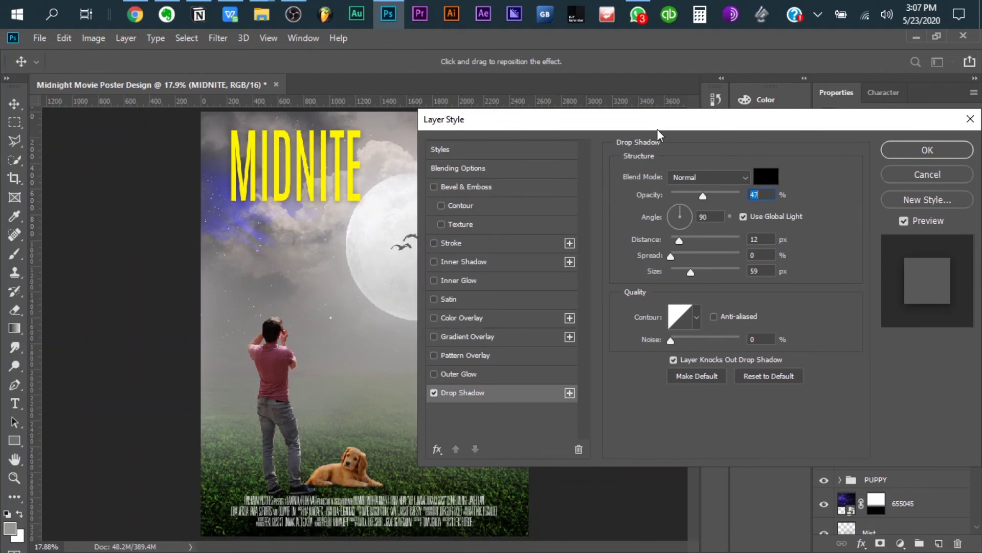
{"action": "left_click", "coordinate": [481, 262]}
{"action": "left_click", "coordinate": [469, 282]}
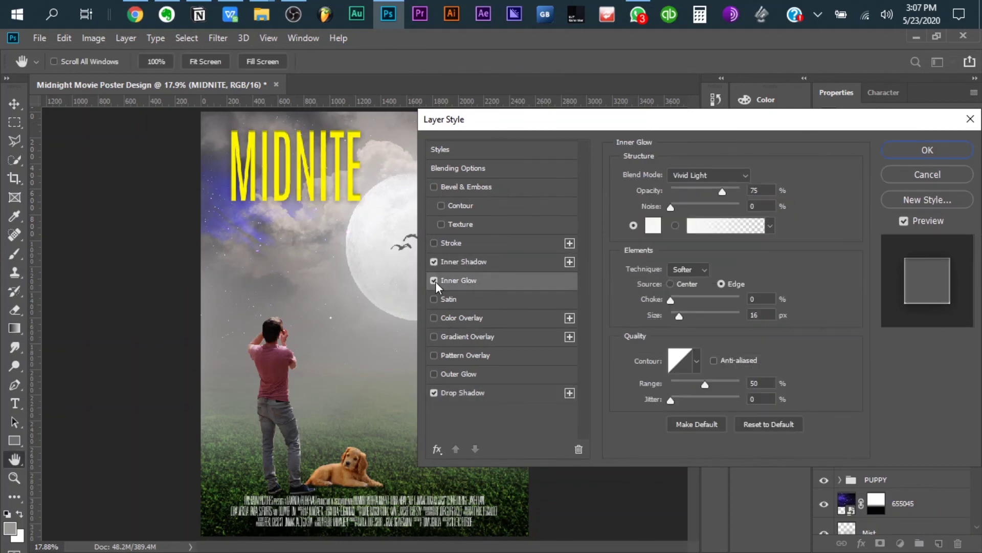
{"action": "left_click", "coordinate": [435, 282]}
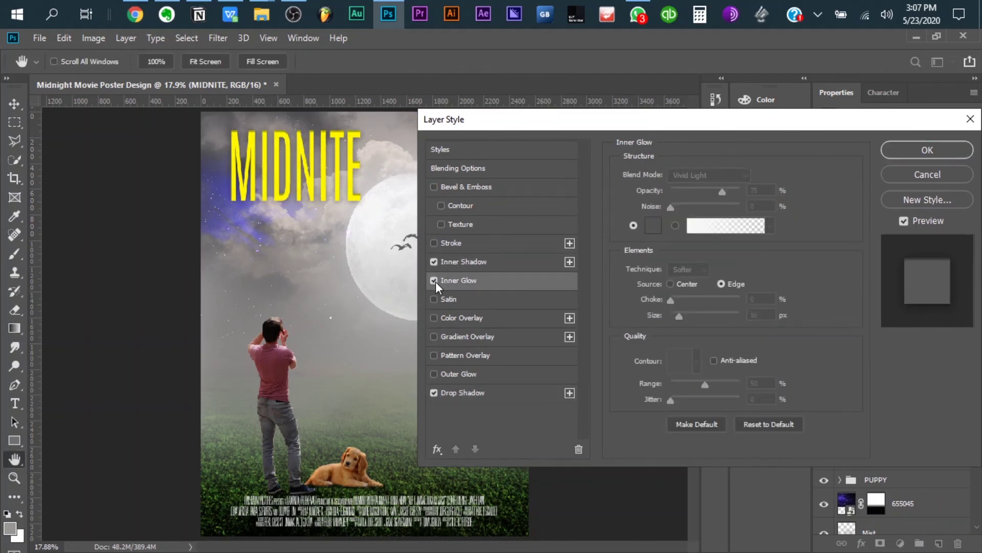
{"action": "left_click", "coordinate": [435, 374]}
{"action": "left_click", "coordinate": [653, 225]}
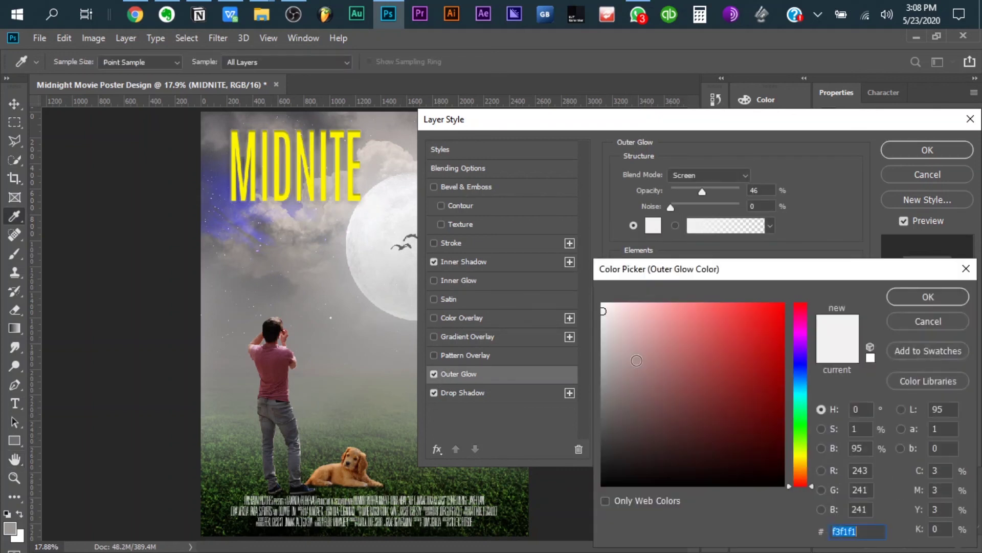
{"action": "type", "text": "000000"}
{"action": "key", "text": "Return"}
{"action": "left_click_drag", "start_coordinate": [701, 199], "coordinate": [715, 199]}
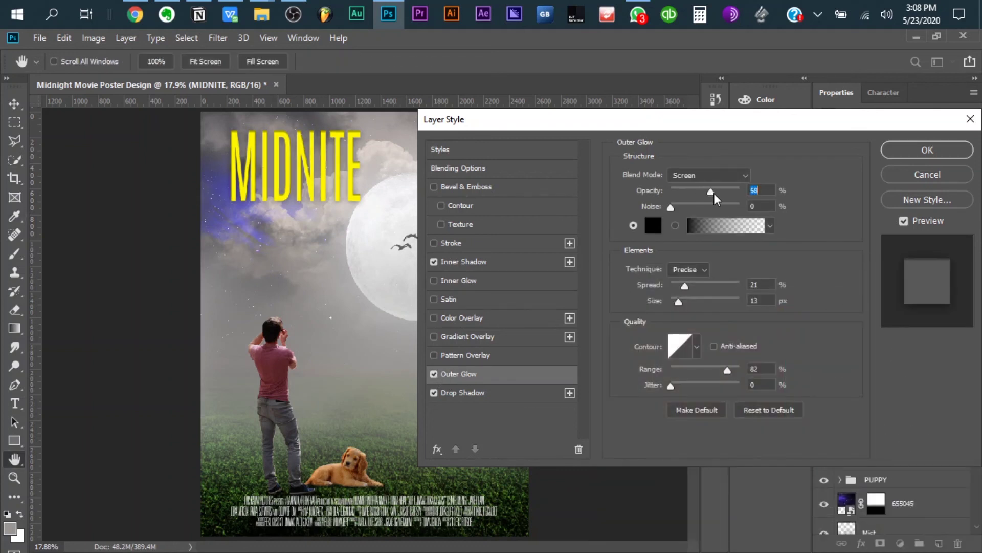
{"action": "mouse_move", "coordinate": [679, 300]}
{"action": "left_mouse_down"}
{"action": "mouse_move", "coordinate": [659, 306]}
{"action": "mouse_move", "coordinate": [693, 285]}
{"action": "left_mouse_up"}
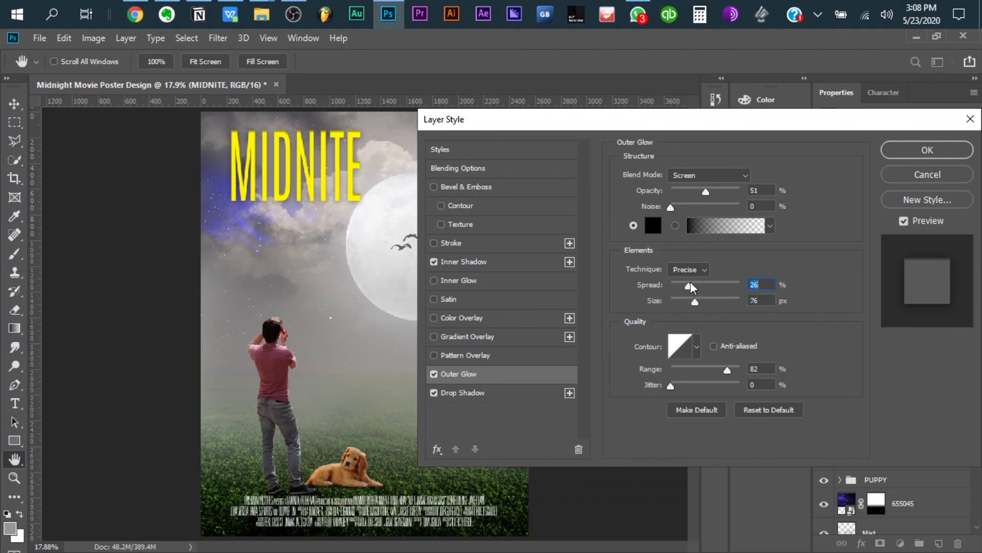
{"action": "left_click", "coordinate": [436, 374]}
Settle the black outer glow's size and spread, raise Drop Shadow opacity to 76, and apply
{"action": "left_click", "coordinate": [655, 229]}
{"action": "left_click", "coordinate": [599, 297]}
{"action": "left_click", "coordinate": [925, 292]}
{"action": "mouse_move", "coordinate": [695, 301]}
{"action": "left_mouse_down"}
{"action": "mouse_move", "coordinate": [682, 301]}
{"action": "mouse_move", "coordinate": [682, 285]}
{"action": "mouse_move", "coordinate": [678, 301]}
{"action": "left_mouse_up"}
{"action": "left_click", "coordinate": [689, 285]}
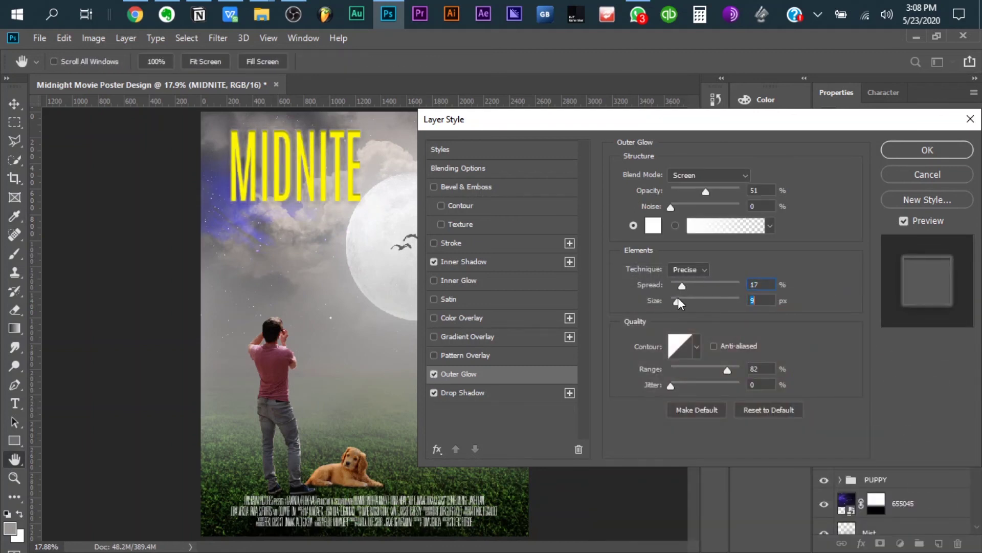
{"action": "left_click", "coordinate": [653, 225]}
{"action": "left_click", "coordinate": [640, 481]}
{"action": "left_click", "coordinate": [925, 294]}
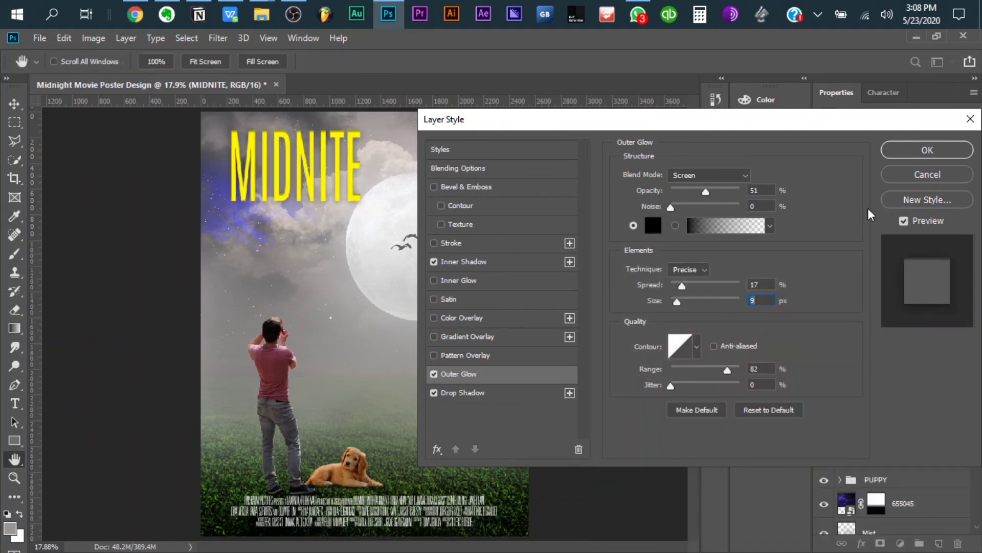
{"action": "left_click", "coordinate": [483, 392]}
{"action": "left_click_drag", "start_coordinate": [706, 194], "coordinate": [723, 193]}
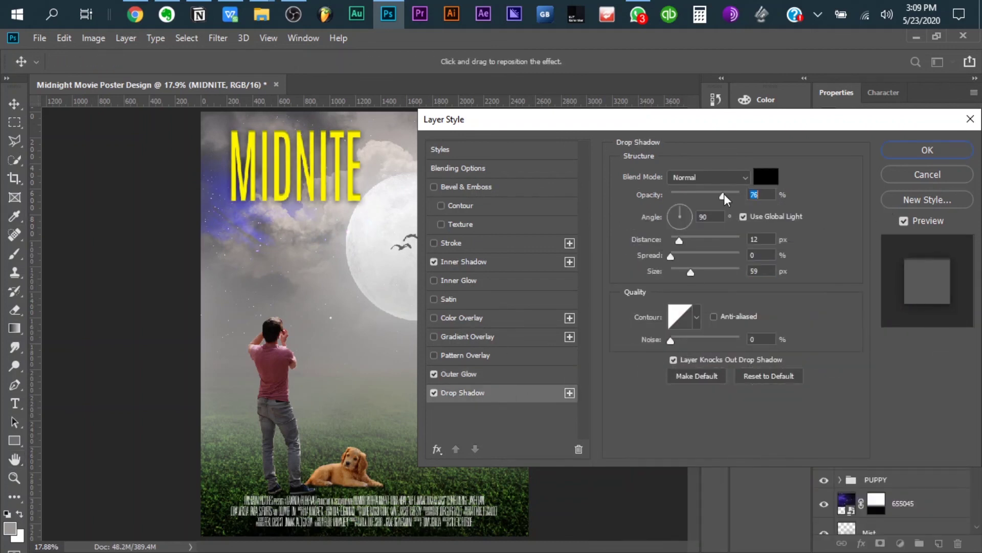
{"action": "left_click", "coordinate": [935, 154]}
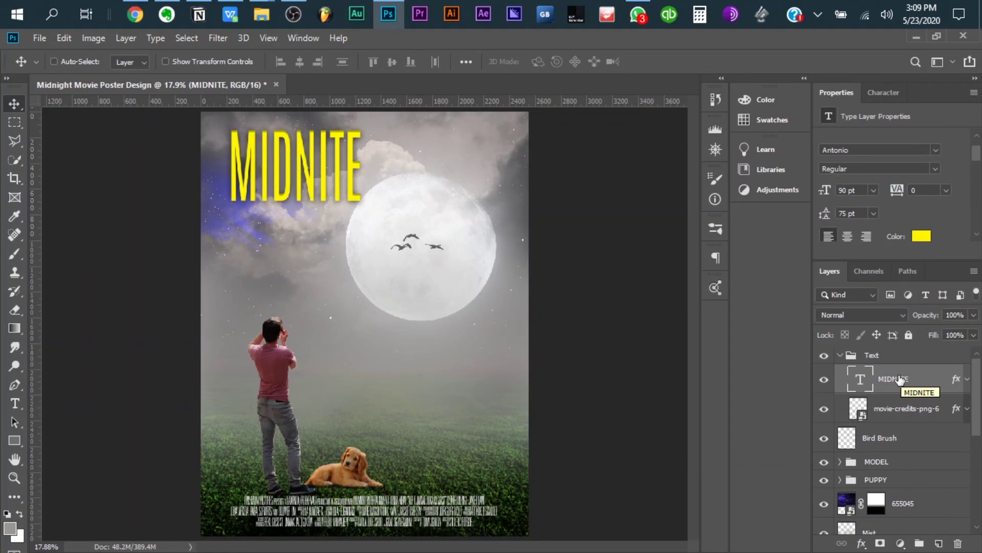
Add a small director credit text line below the MIDNITE title
{"action": "key", "text": "t"}
{"action": "left_click", "coordinate": [258, 240]}
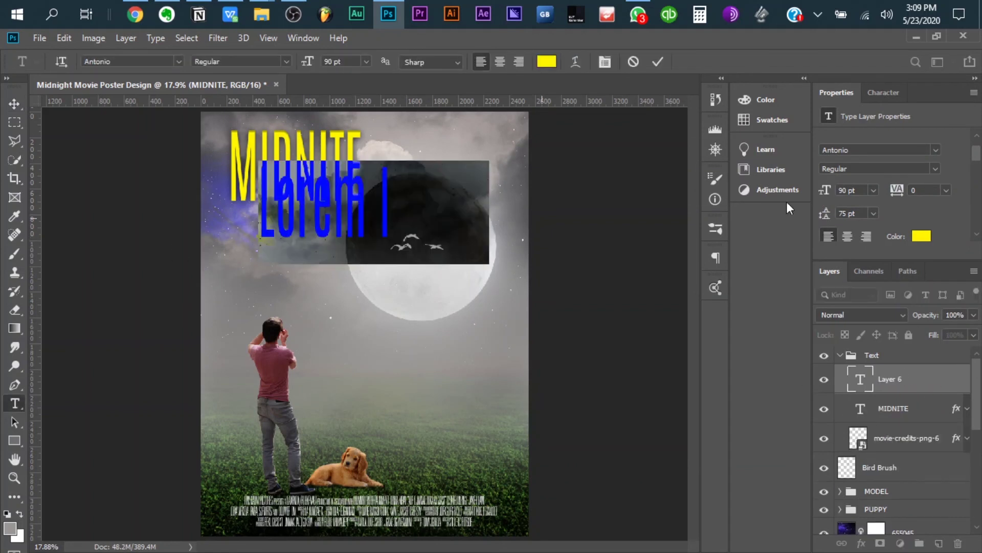
{"action": "left_click_drag", "start_coordinate": [824, 191], "coordinate": [780, 193]}
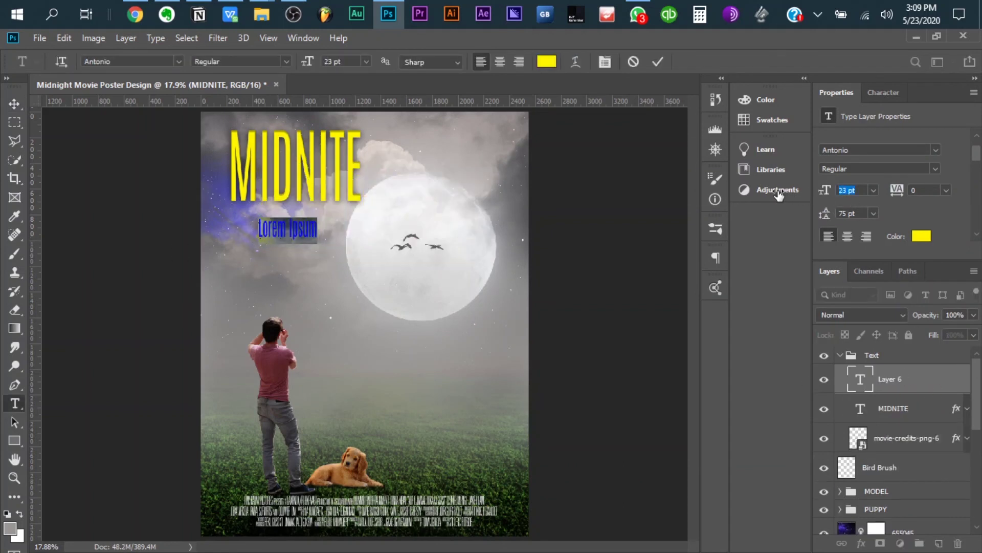
{"action": "type", "text": "DIRECTED BY"}
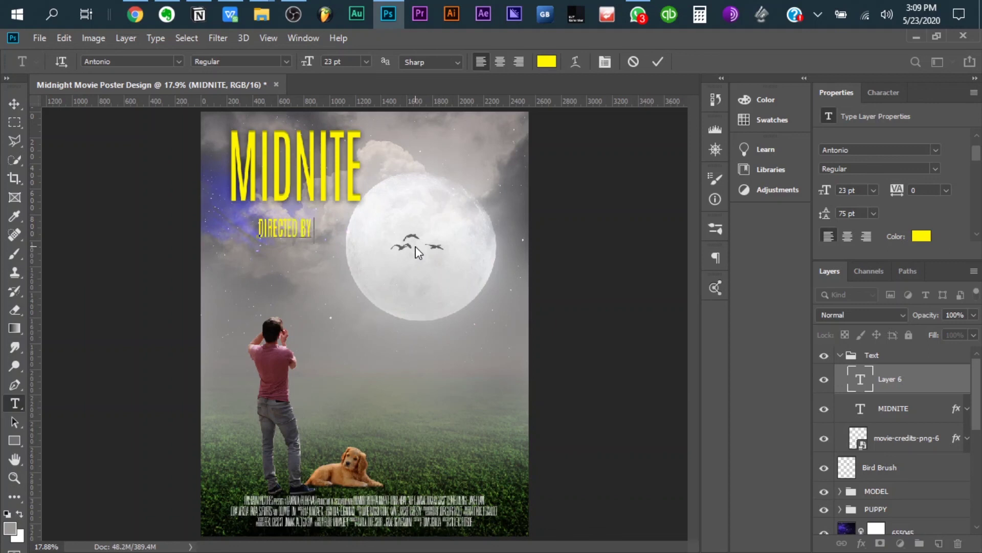
{"action": "type", "text": ": SLOW BURN TV RELOADE"}
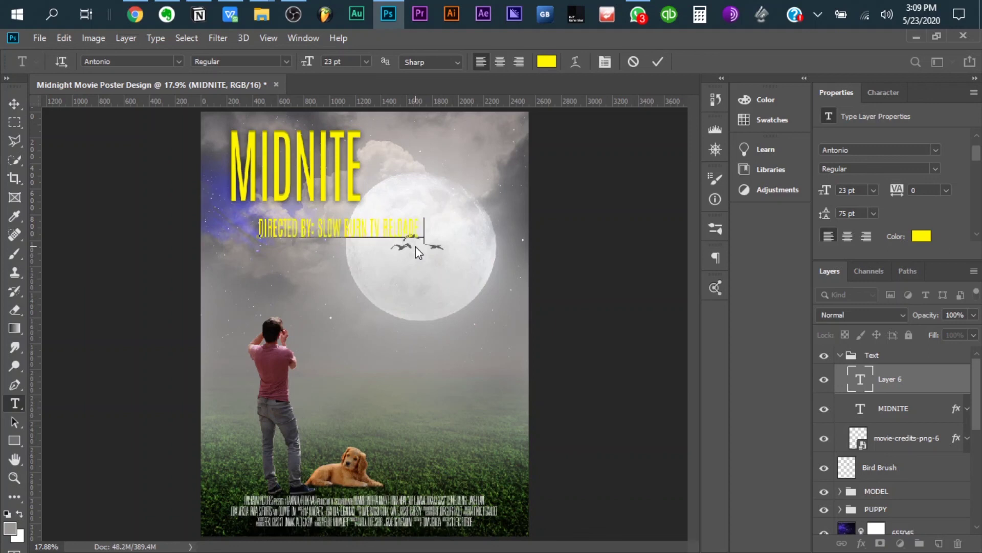
{"action": "type", "text": "D"}
{"action": "key", "text": "ctrl+Return"}
{"action": "key", "text": "v"}
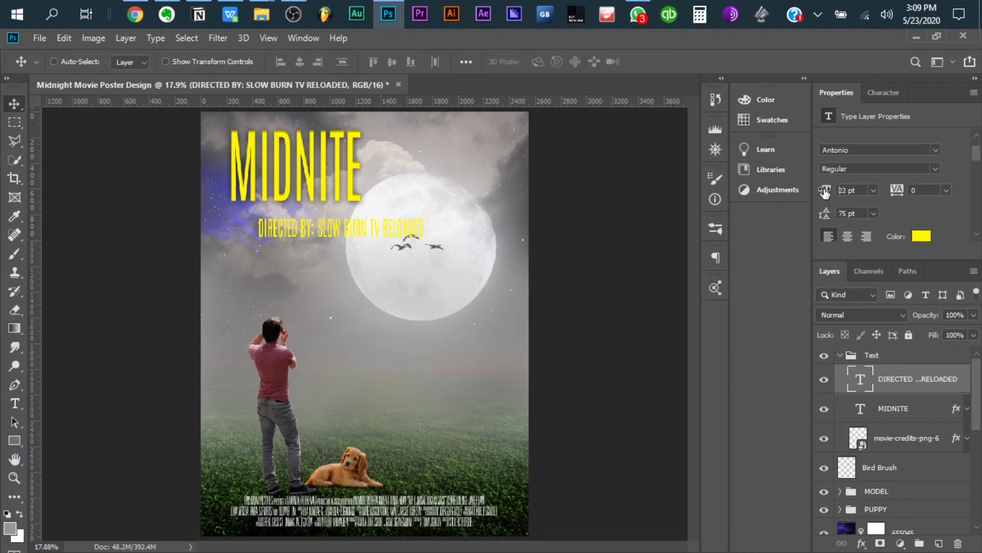
Shrink the credit text further, move it up beneath MIDNITE, and begin editing it
{"action": "left_click_drag", "start_coordinate": [825, 191], "coordinate": [813, 191]}
{"action": "left_click_drag", "start_coordinate": [310, 239], "coordinate": [309, 214]}
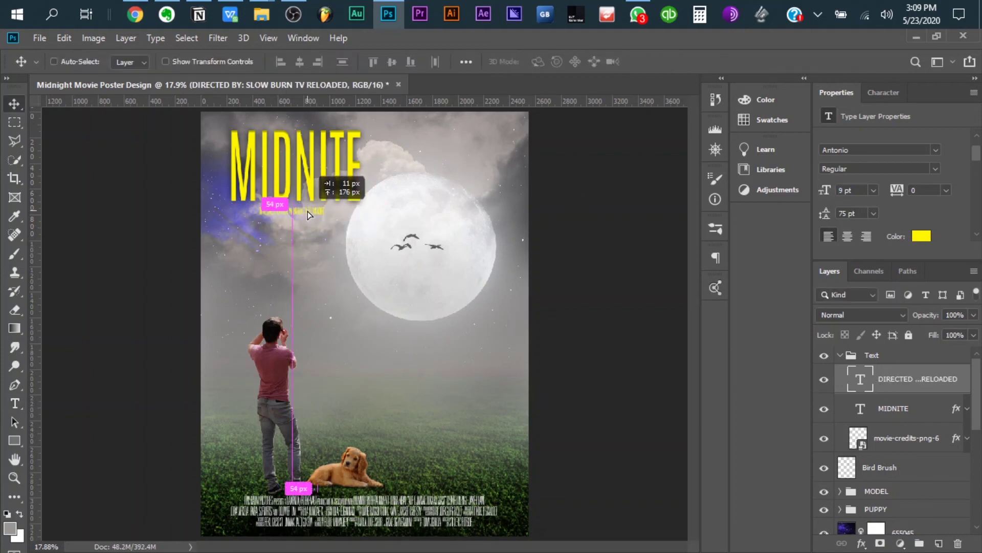
{"action": "double_click", "coordinate": [860, 383]}
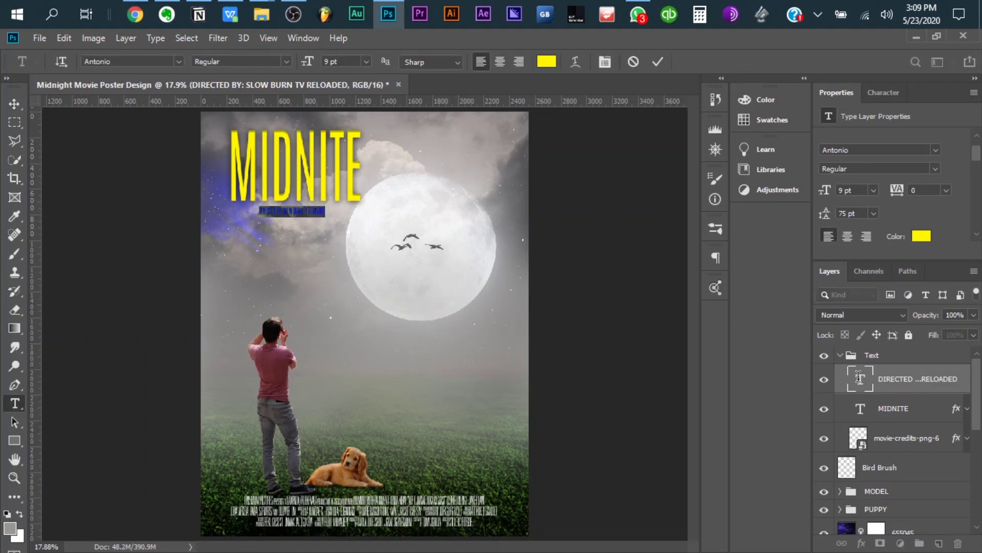
Make the line read BASED ON A TRUE STORY at 400 tracking, centred under MIDNITE
{"action": "type", "text": "BASED ON A TRUE STORY"}
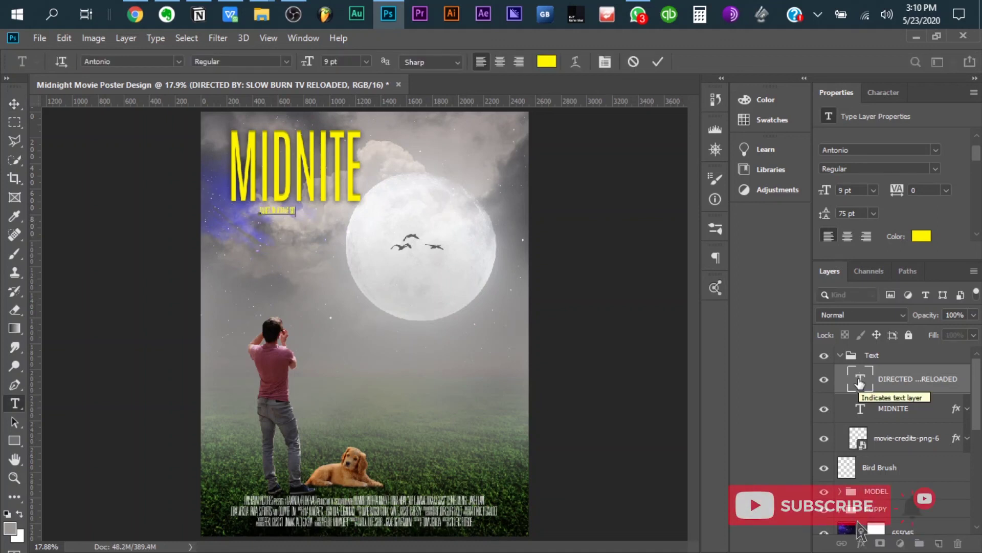
{"action": "key", "text": "ctrl+Return"}
{"action": "key", "text": "v"}
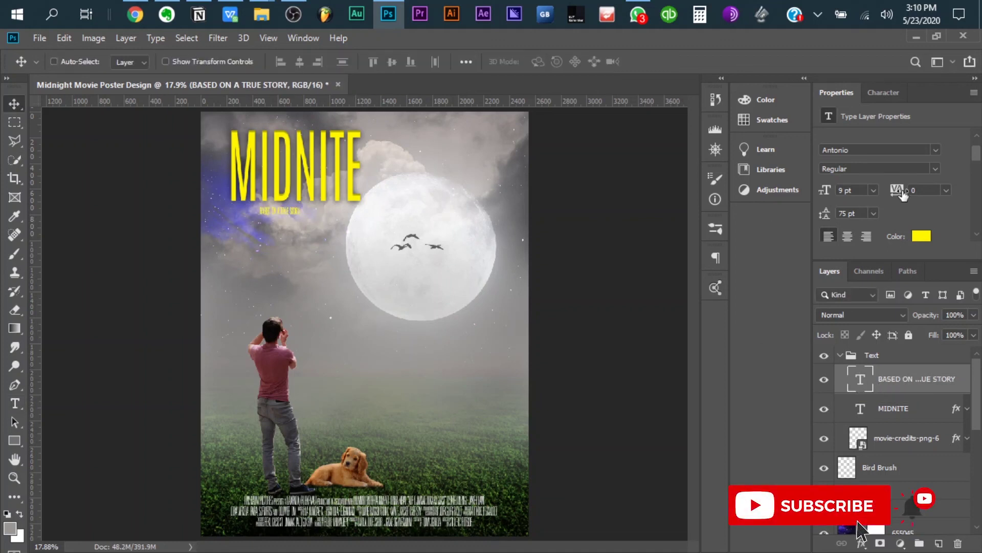
{"action": "left_click_drag", "start_coordinate": [903, 195], "coordinate": [911, 182]}
{"action": "left_click", "coordinate": [296, 169], "text": "ctrl+shift"}
{"action": "left_click", "coordinate": [301, 61]}
Give the tagline a drop shadow and white text colour
{"action": "left_click", "coordinate": [895, 378]}
{"action": "left_click", "coordinate": [861, 543]}
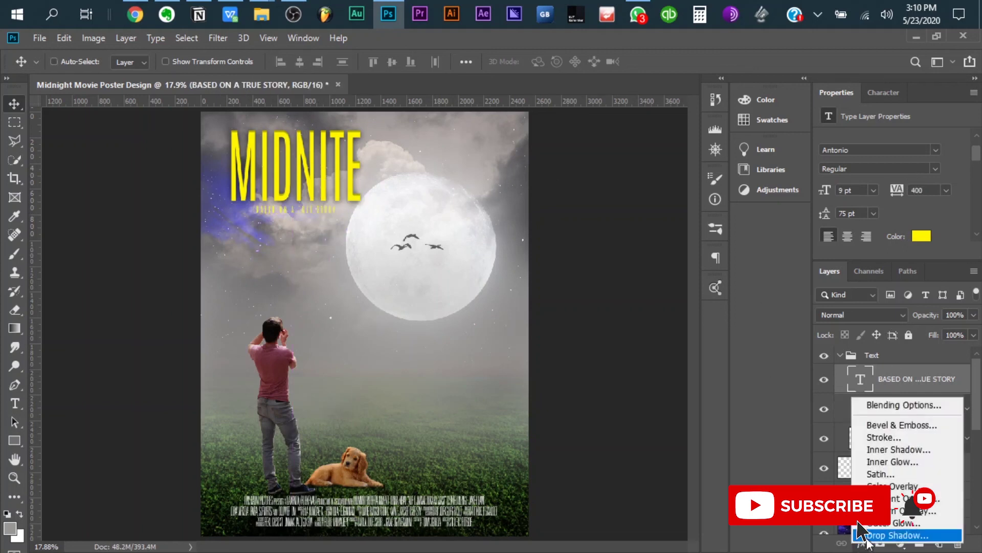
{"action": "left_click", "coordinate": [885, 530]}
{"action": "key", "text": "Return"}
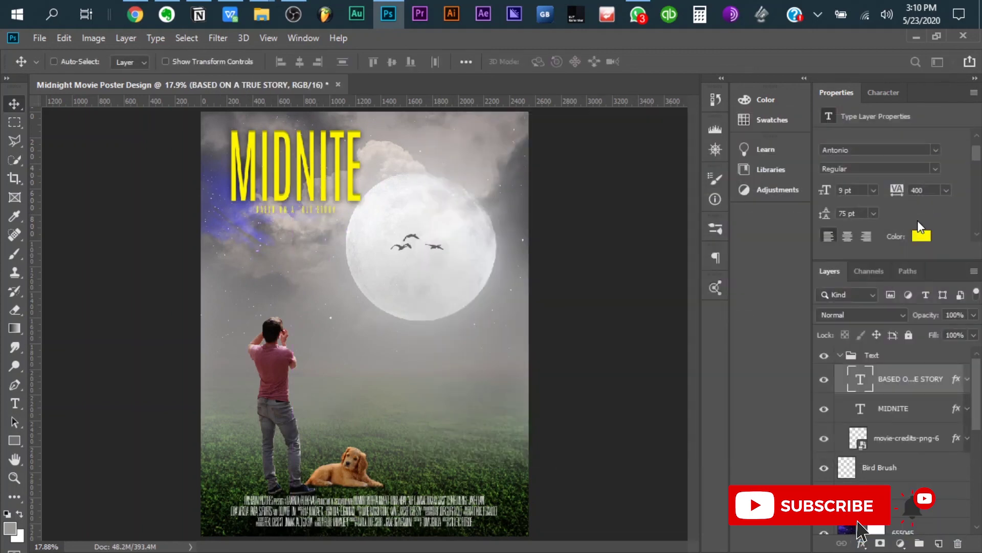
{"action": "left_click", "coordinate": [921, 235]}
{"action": "left_click", "coordinate": [926, 293]}
{"action": "key", "text": "ctrl+minus"}
{"action": "key", "text": "ctrl"}
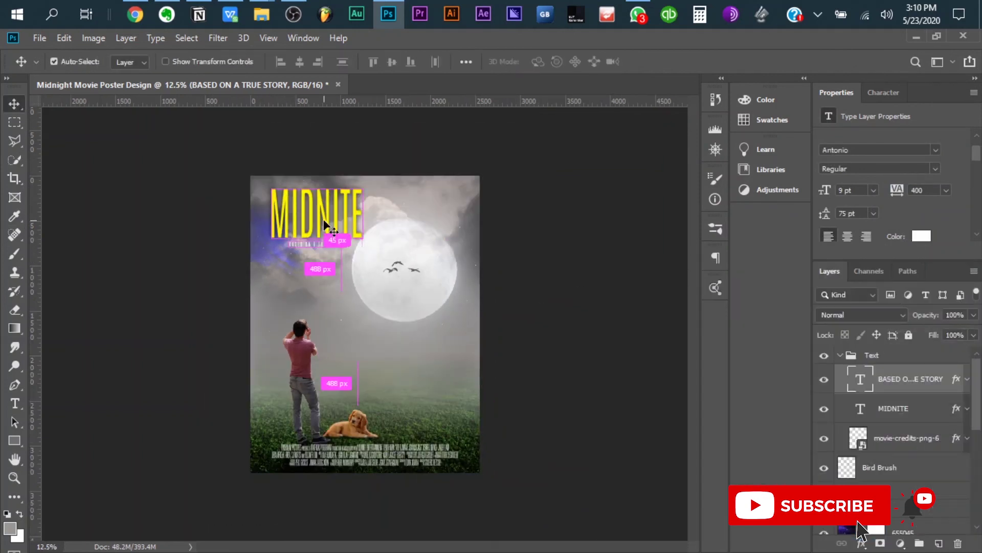
{"action": "key", "text": "ctrl+plus"}
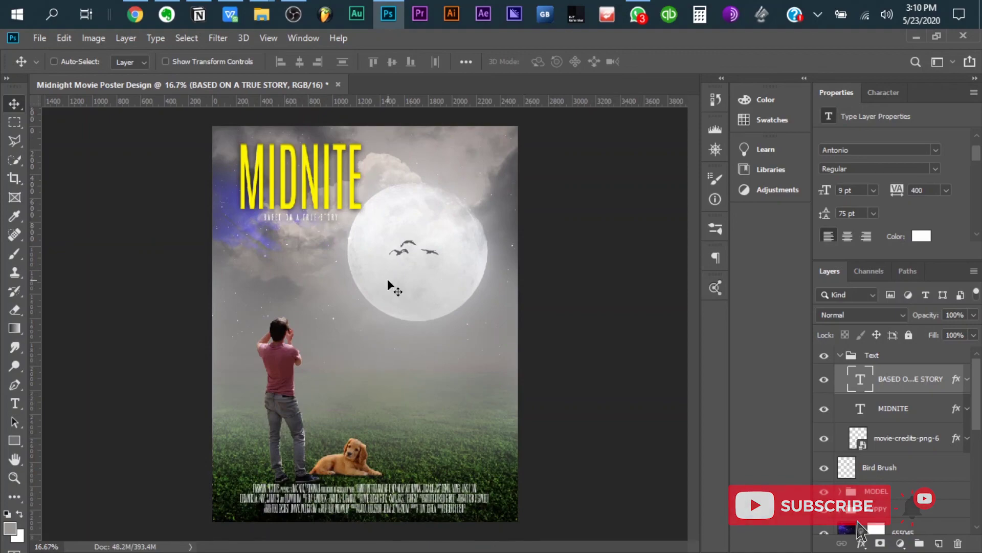